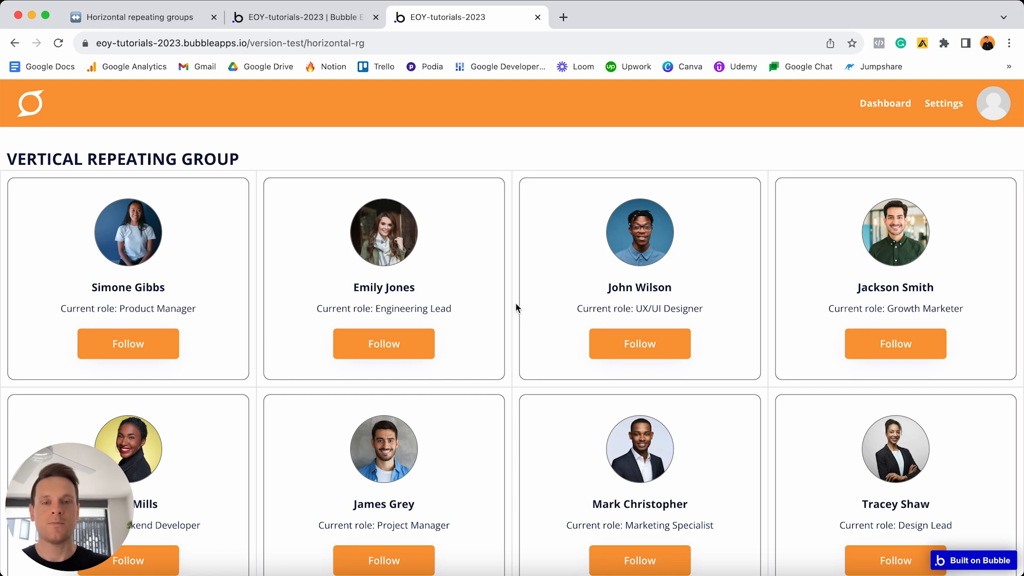
# Examine how the vertical repeating group's cards reflow when the browser window is narrowed to about half width and restored to full width
pyautogui.scroll(-3, 522, 271)
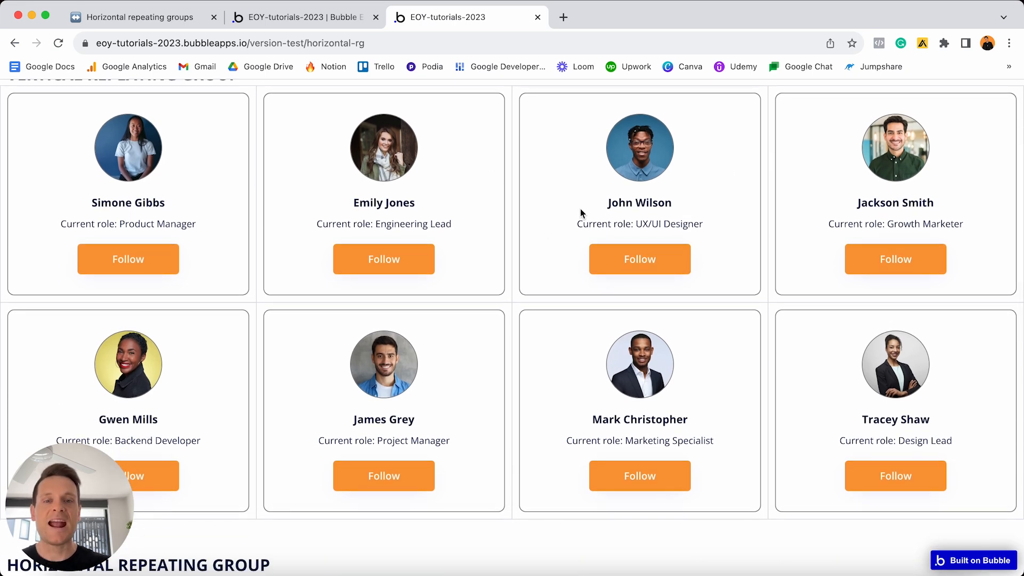
pyautogui.moveTo(1020, 7); pyautogui.dragTo(549, 75)
pyautogui.scroll(-1, 406, 170)
pyautogui.scroll(-2, 372, 200)
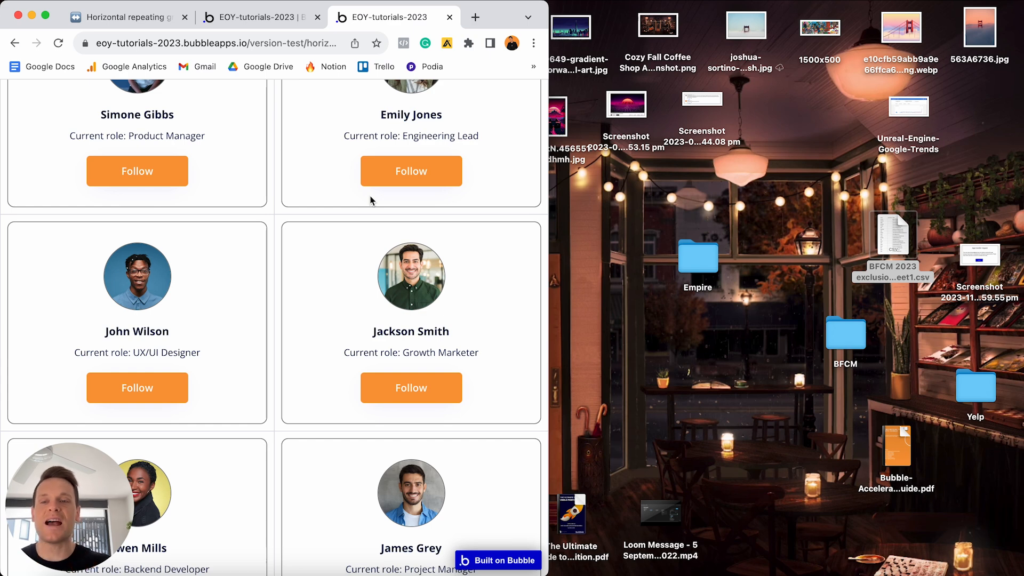
pyautogui.scroll(-6, 337, 272)
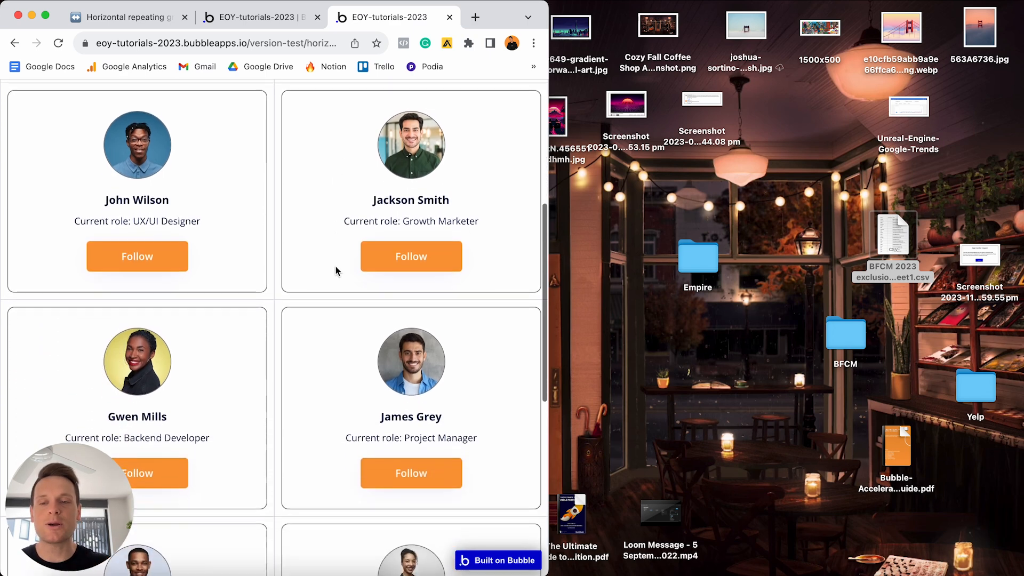
pyautogui.scroll(-4, 336, 271)
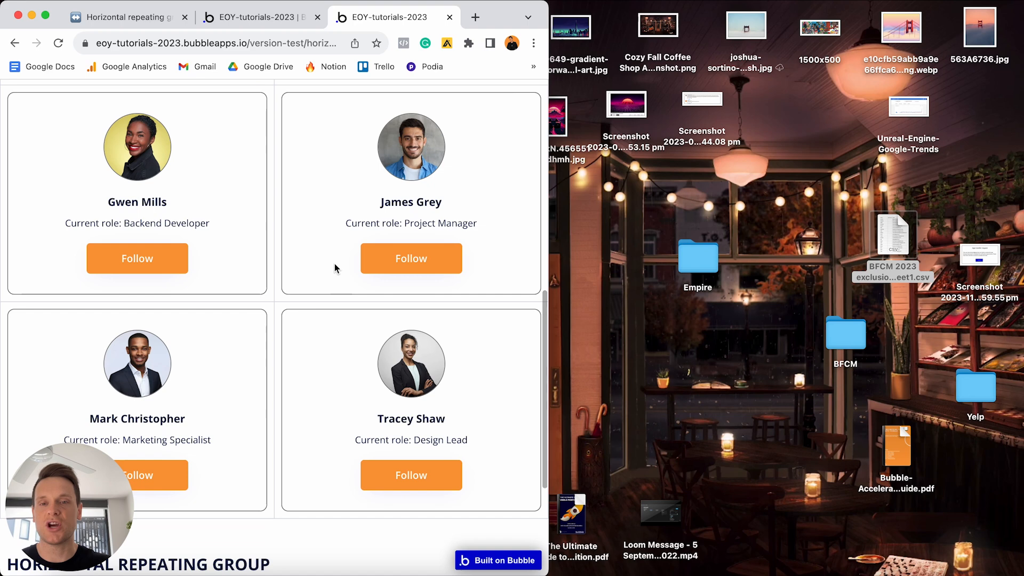
pyautogui.moveTo(549, 4); pyautogui.dragTo(1023, 4)
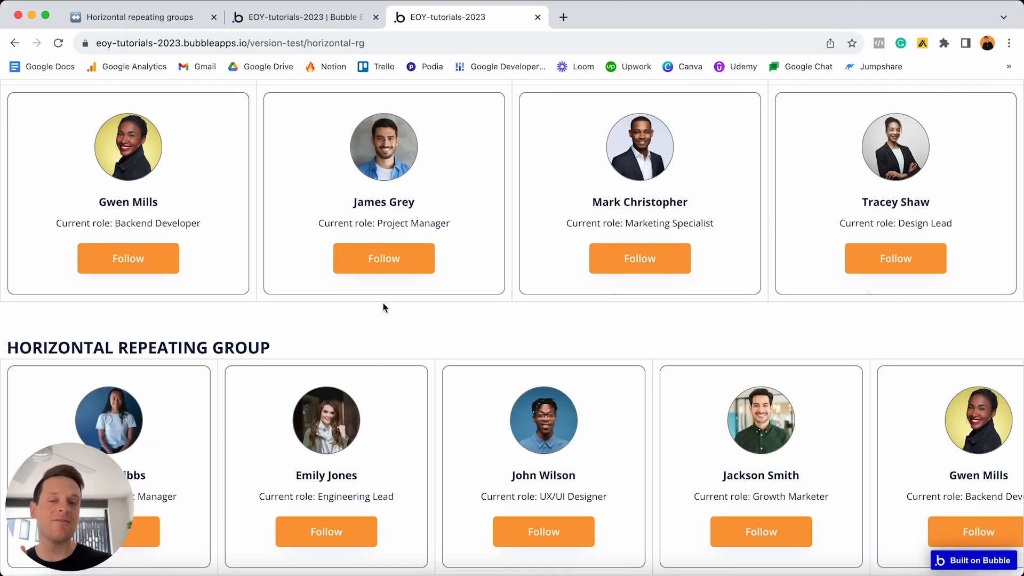
# Examine how the horizontal repeating group scrolls sideways at full and narrowed browser widths, comparing it with the vertical repeating group
pyautogui.scroll(-4, 383, 308)
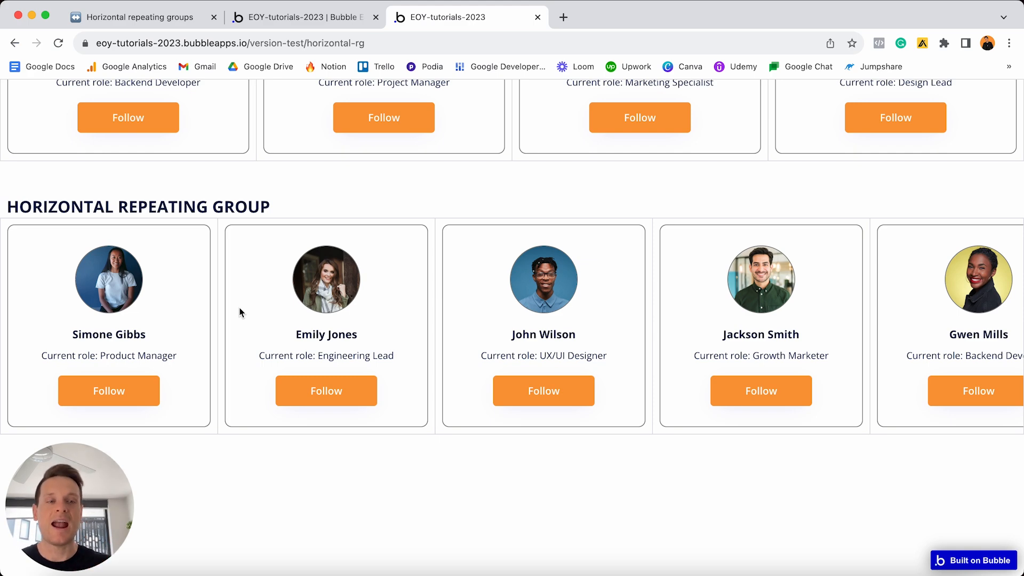
pyautogui.hscroll(10, 240, 312)
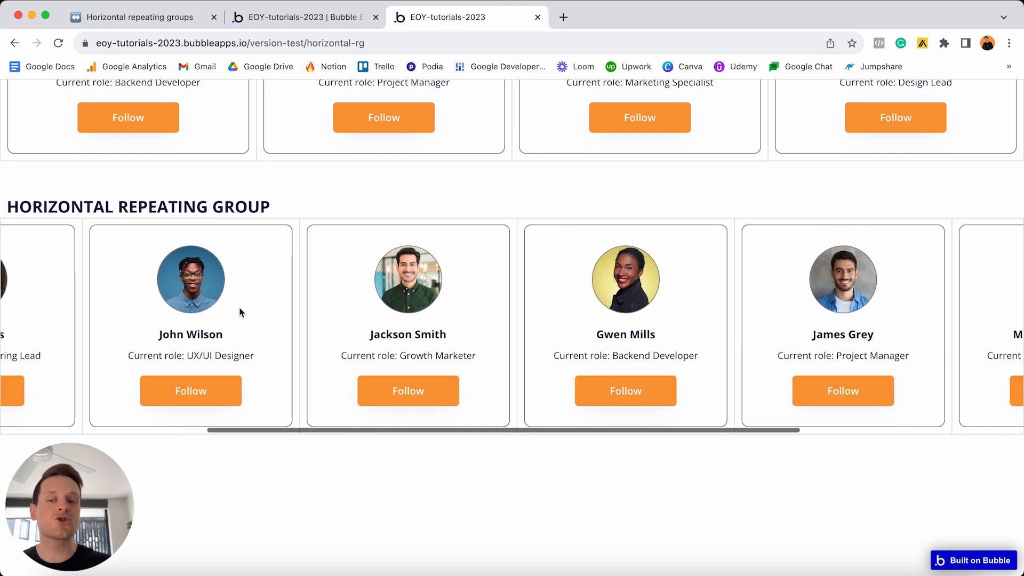
pyautogui.hscroll(3, 239, 312)
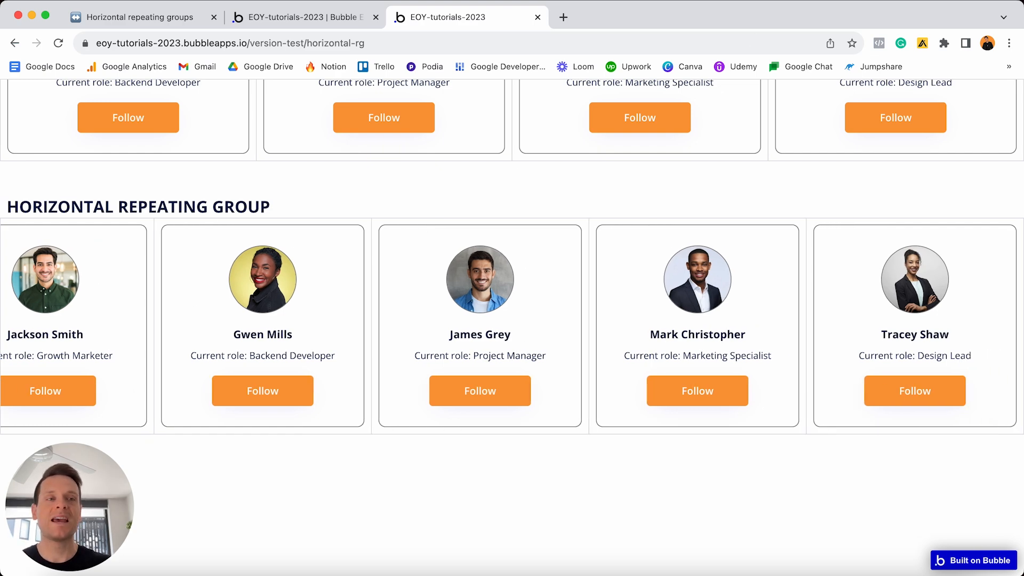
pyautogui.moveTo(1023, 240); pyautogui.dragTo(452, 240)
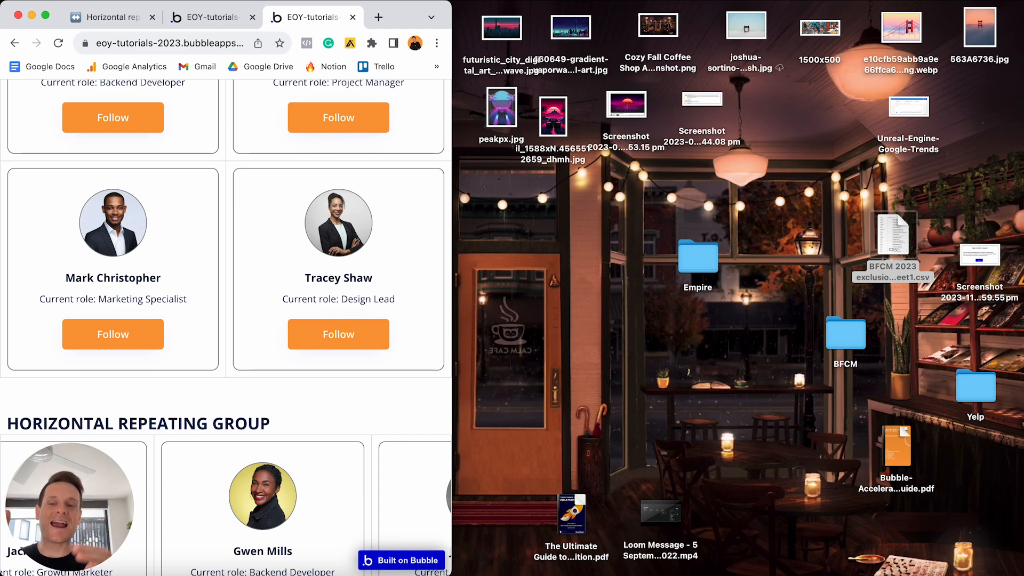
pyautogui.scroll(-3, 348, 194)
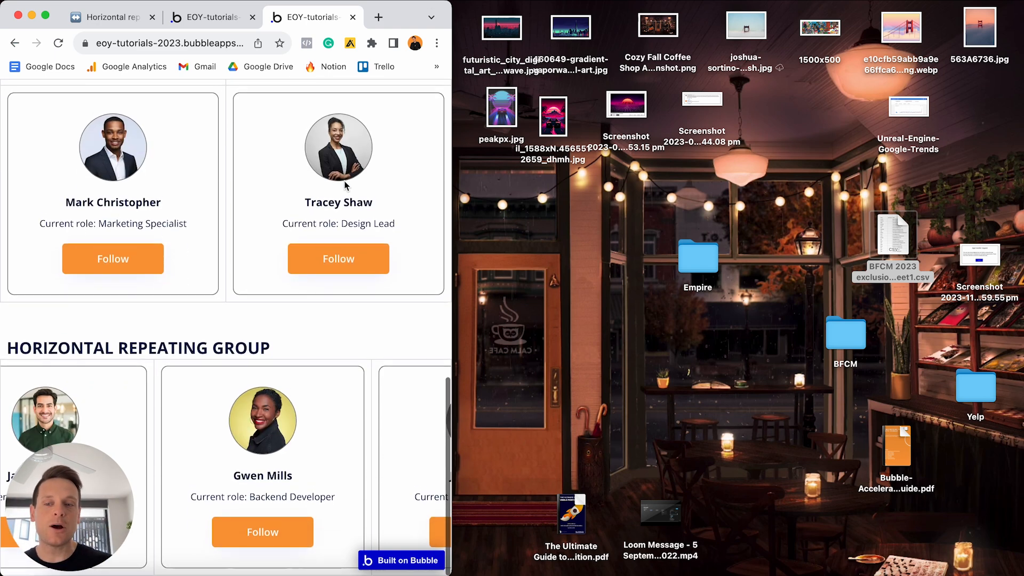
pyautogui.hscroll(-5, 275, 412)
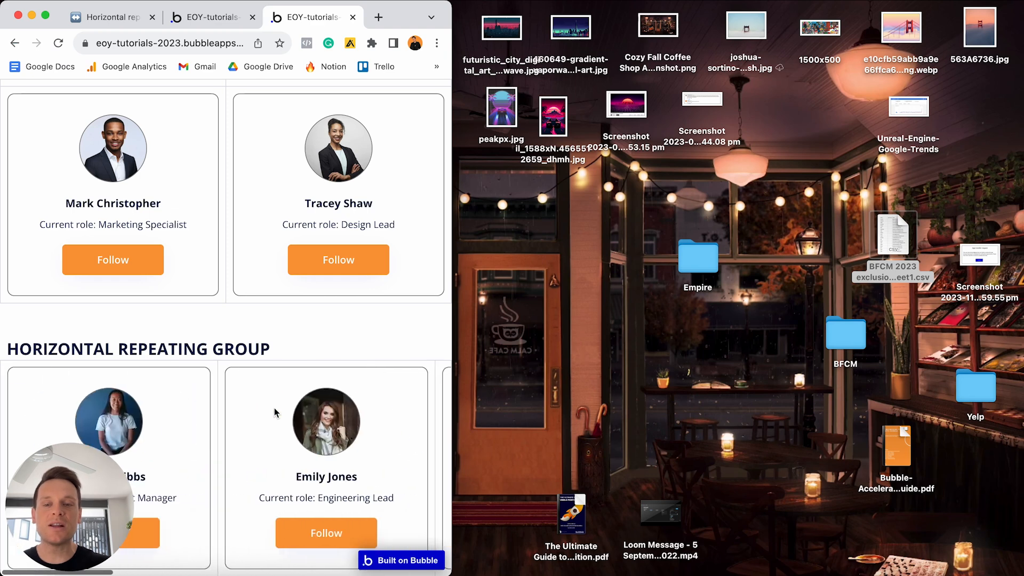
pyautogui.hscroll(2, 274, 413)
pyautogui.hscroll(10, 274, 413)
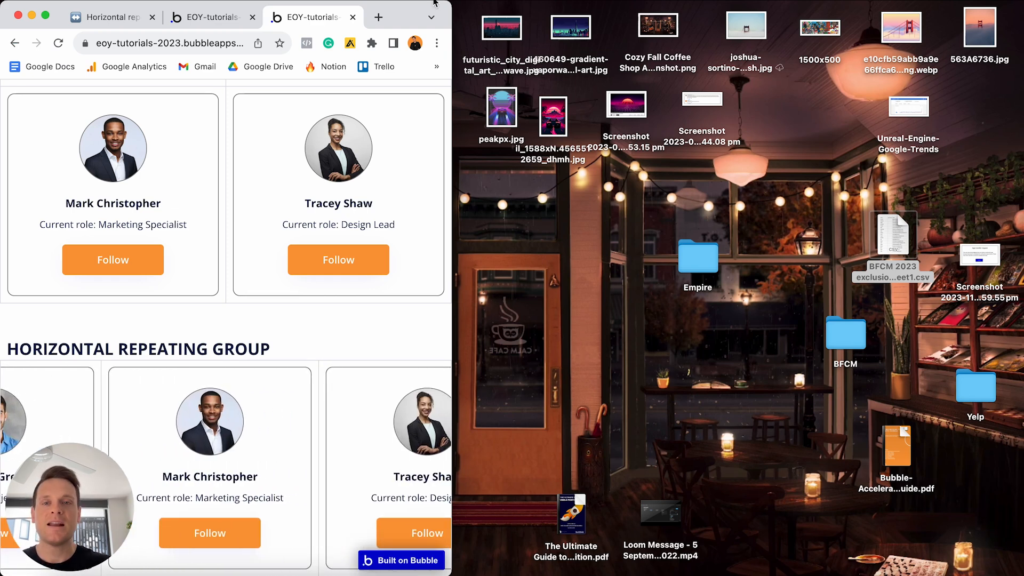
pyautogui.moveTo(448, 7); pyautogui.dragTo(1023, 6)
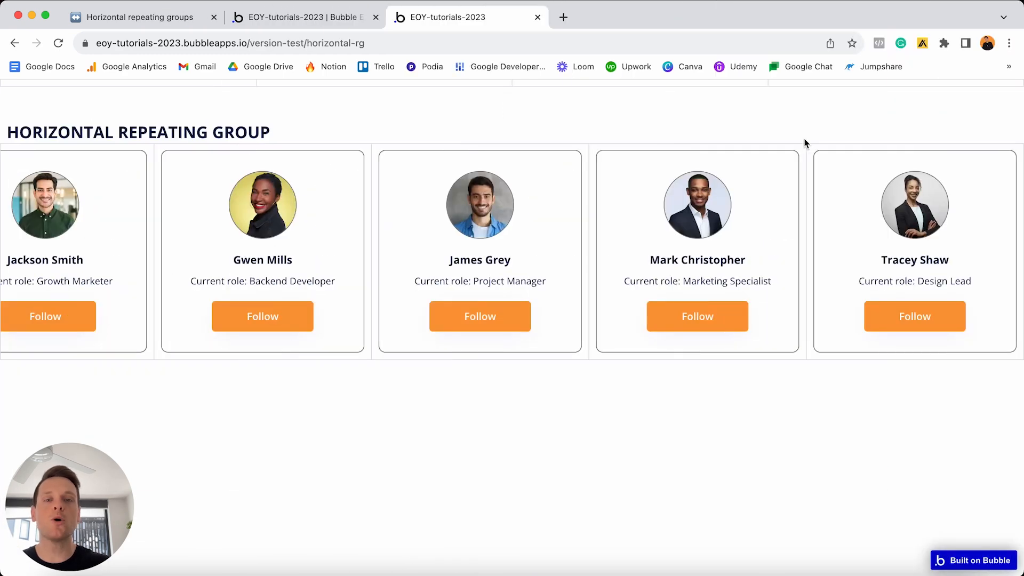
pyautogui.scroll(10, 805, 140)
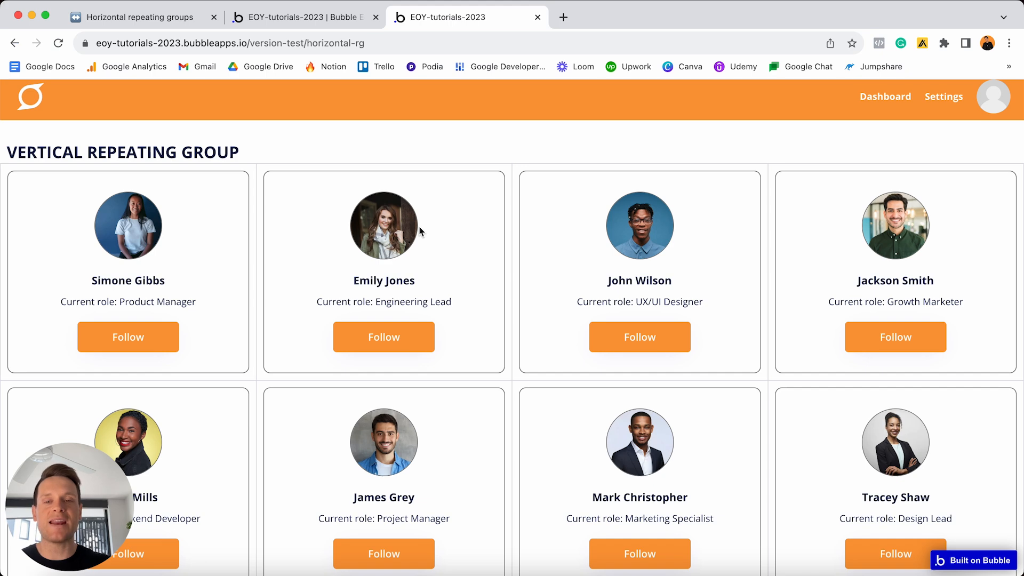
pyautogui.scroll(-10, 420, 226)
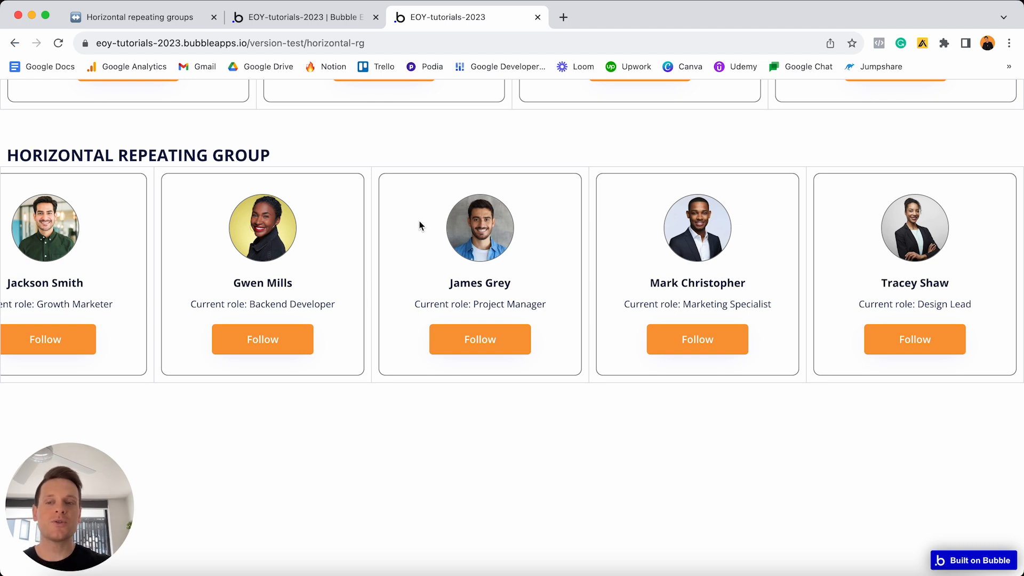
# Switch to the Notion page "Horizontal repeating groups" and review its checklist from appearance settings through additional notes
pyautogui.click(174, 17)
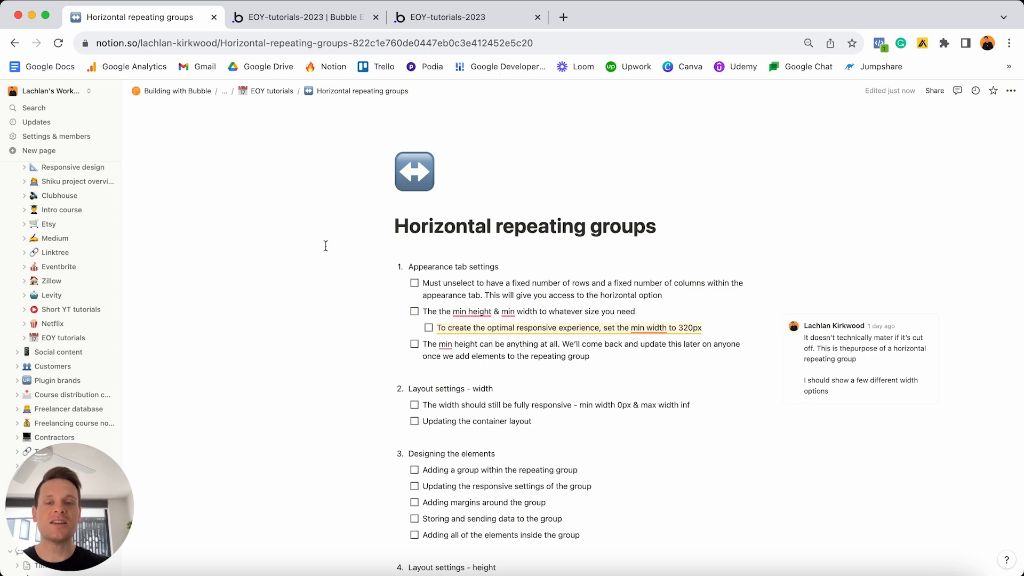
pyautogui.scroll(-8, 326, 245)
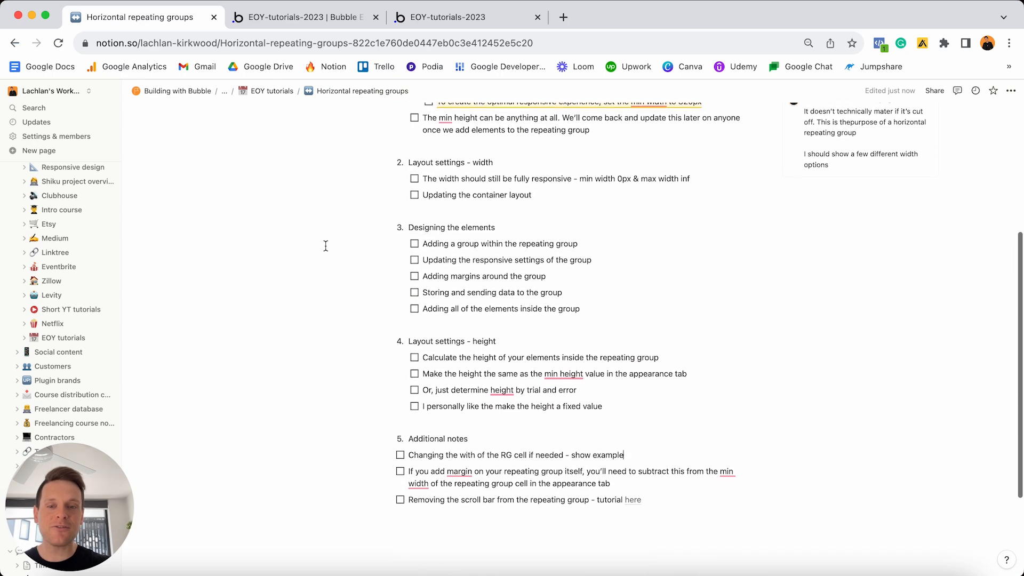
pyautogui.click(415, 167)
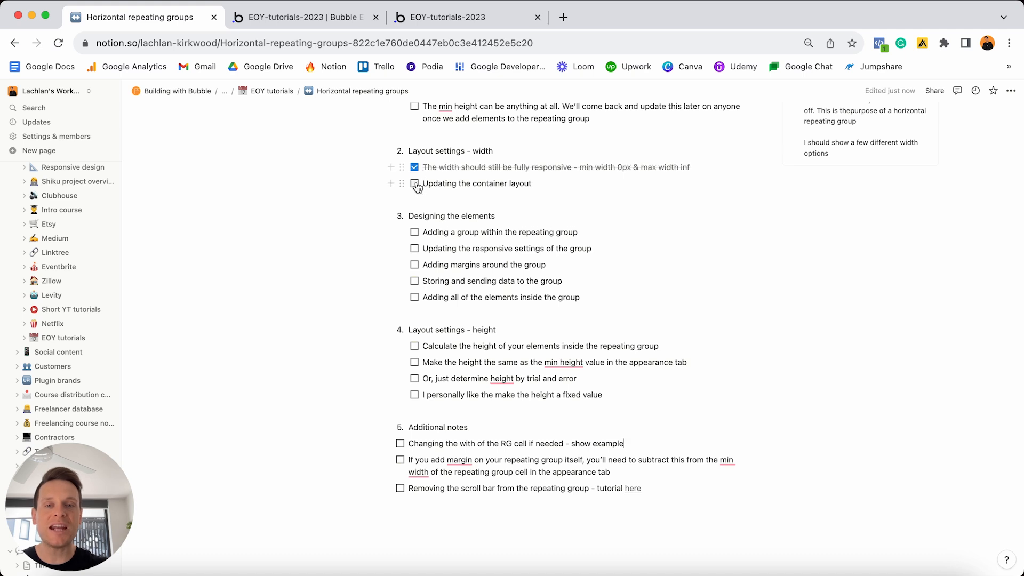
pyautogui.click(415, 168)
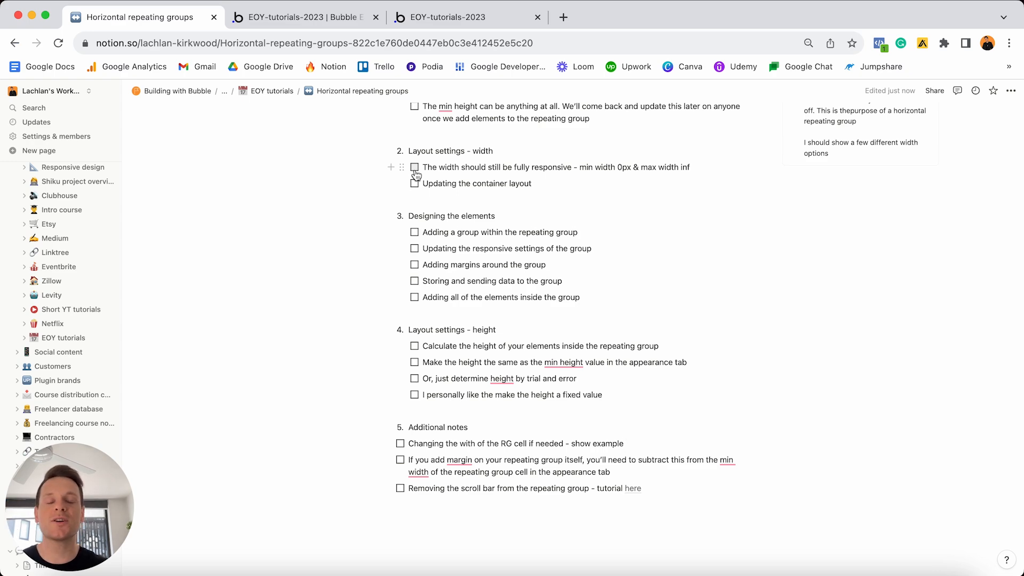
pyautogui.scroll(5, 416, 174)
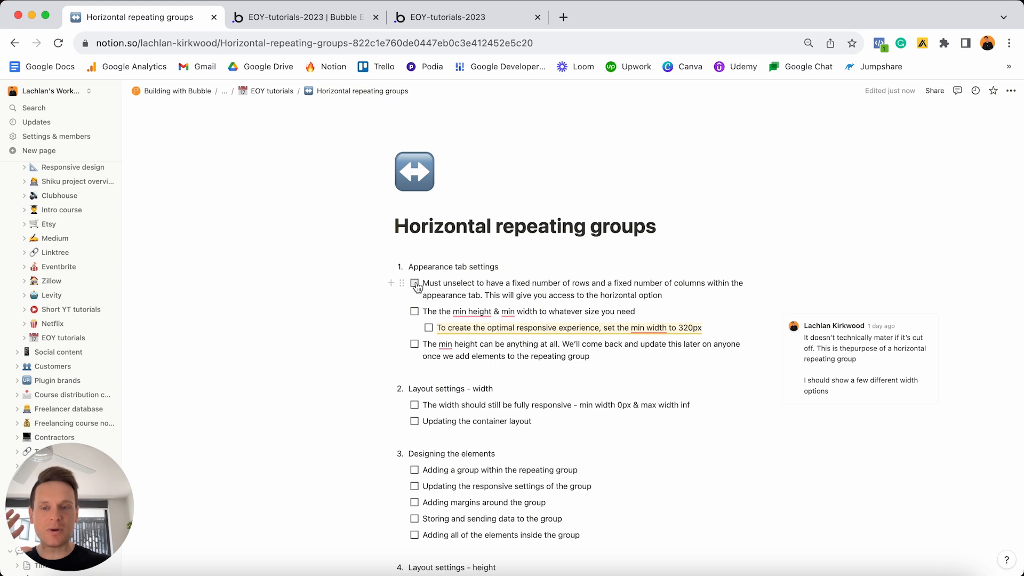
# Switch to the Bubble editor and open the page horizontal-rg-2
pyautogui.click(465, 18)
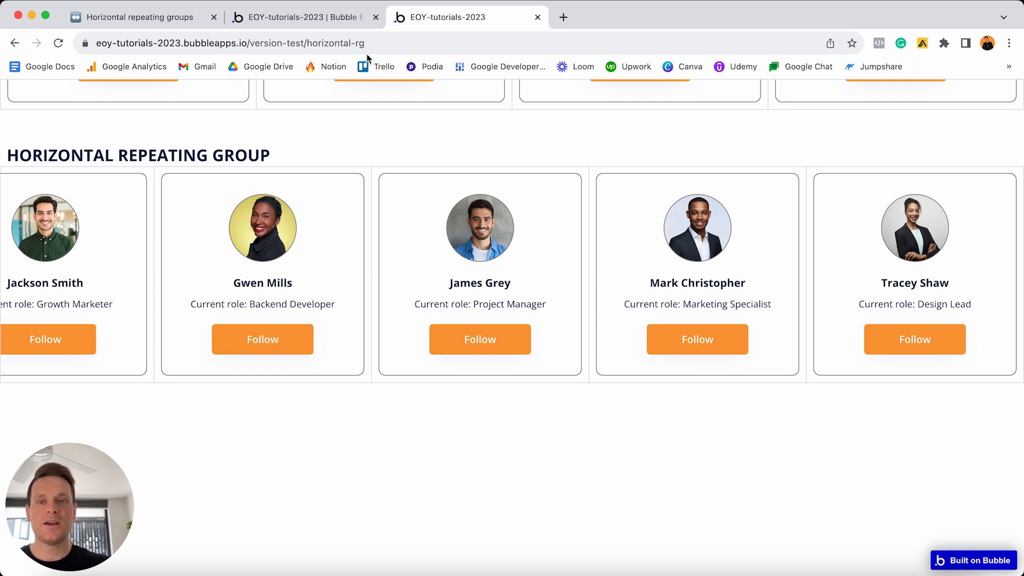
pyautogui.click(304, 17)
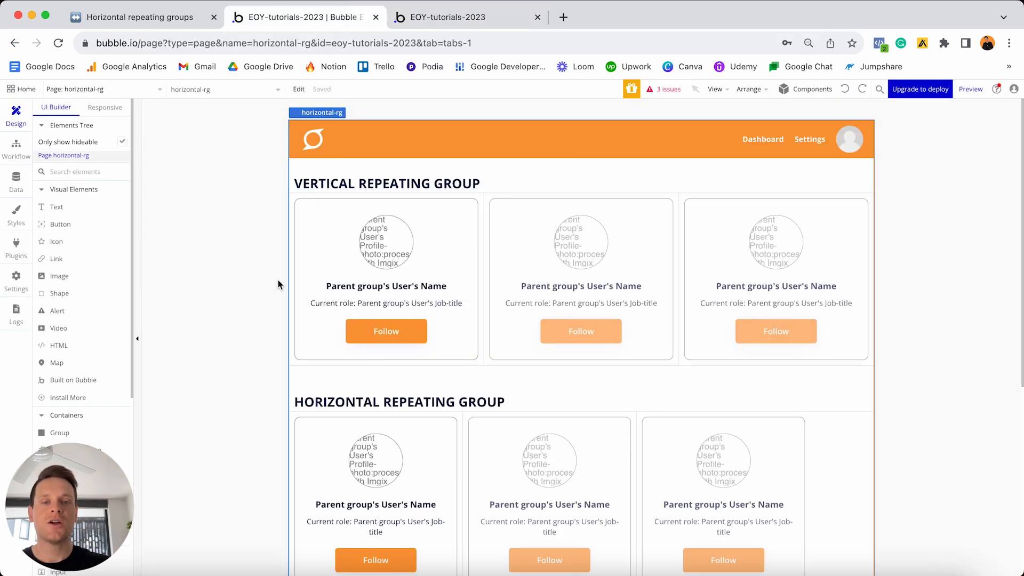
pyautogui.scroll(-1, 277, 280)
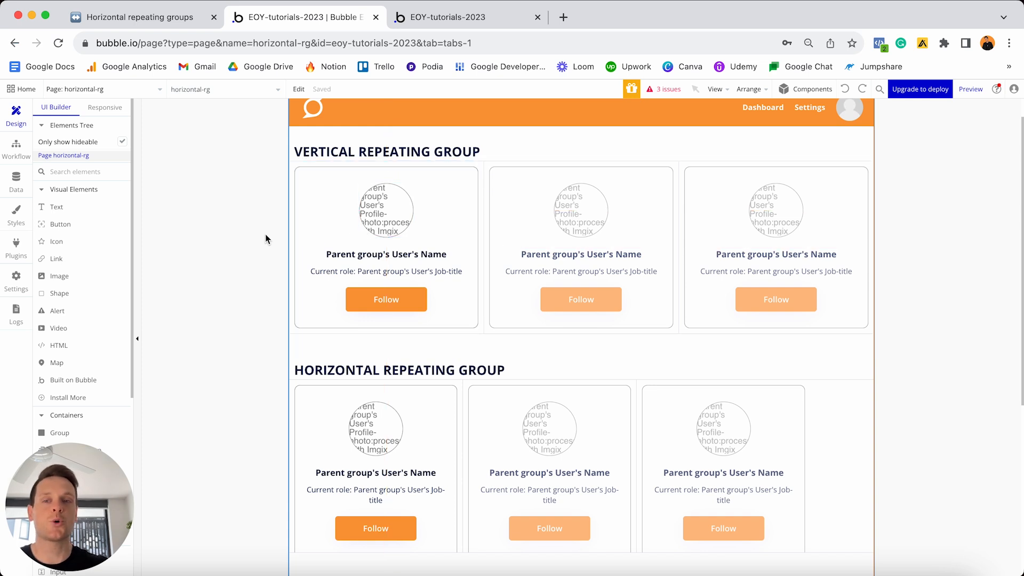
pyautogui.click(148, 89)
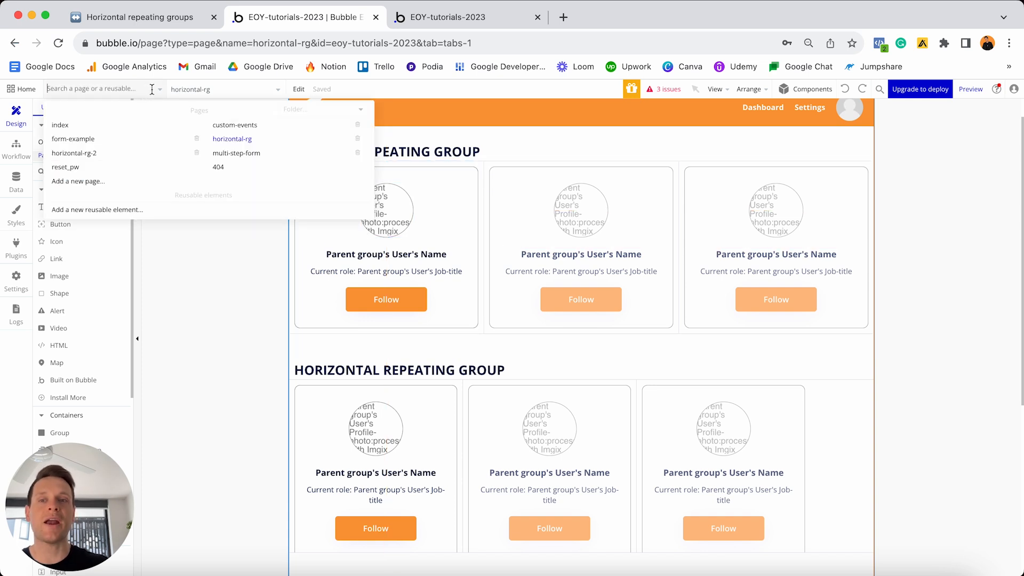
pyautogui.click(143, 156)
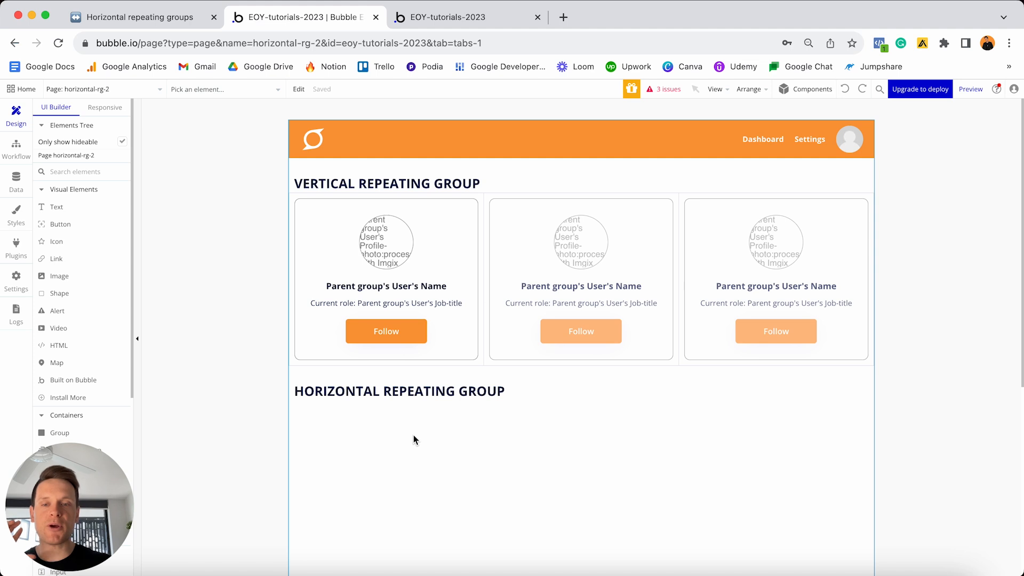
# Review the fields of the User data type, and return to the horizontal-rg-2 page design
pyautogui.scroll(-3, 414, 438)
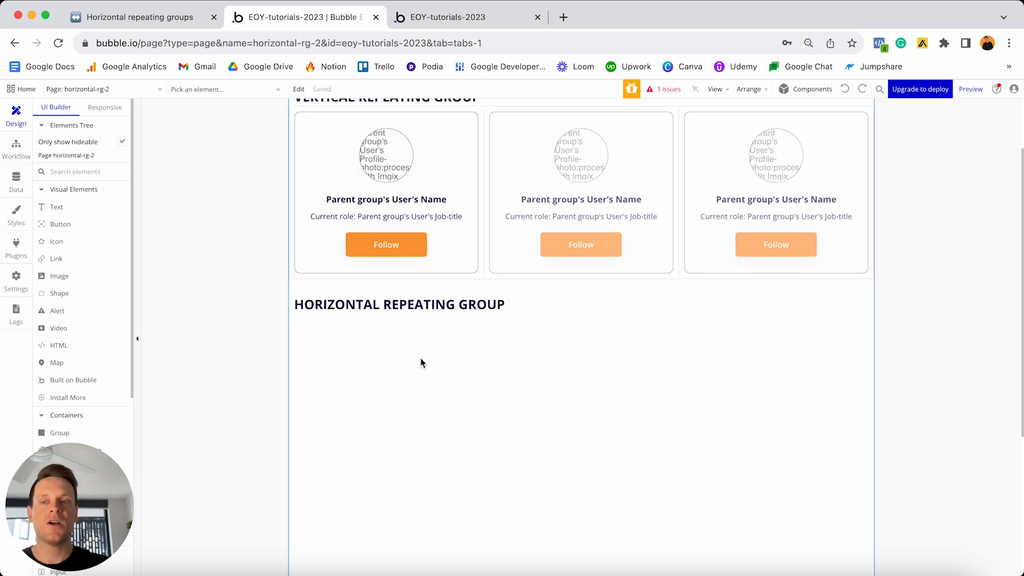
pyautogui.click(16, 180)
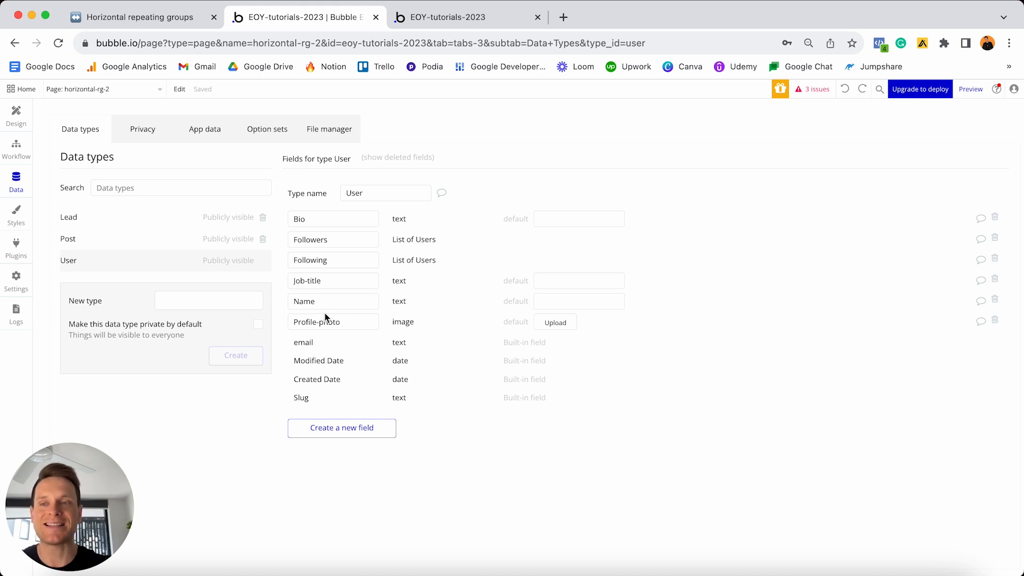
pyautogui.click(16, 117)
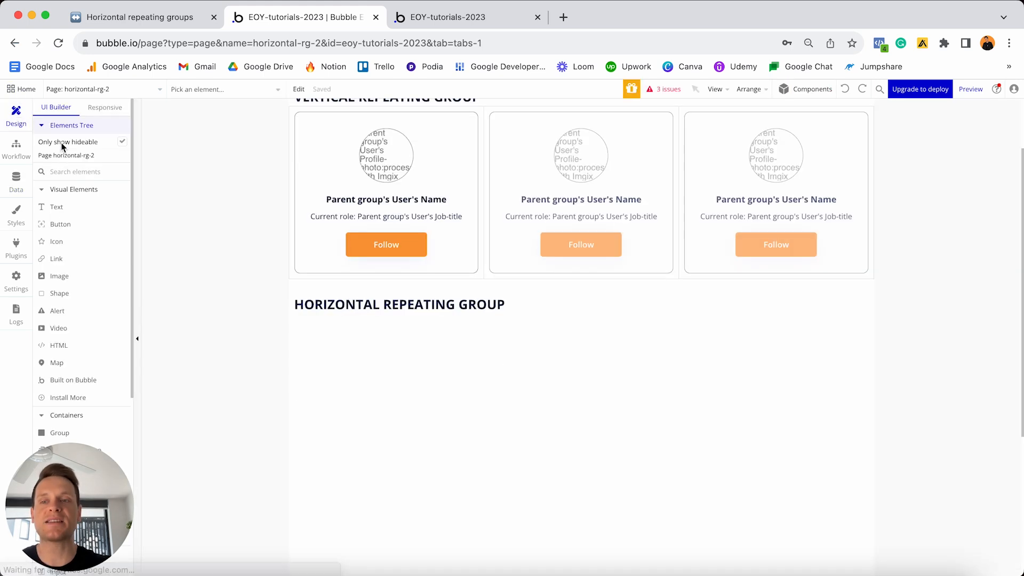
# Add a repeating group to the page and order it last, directly below the HORIZONTAL REPEATING GROUP heading
pyautogui.scroll(-3, 84, 223)
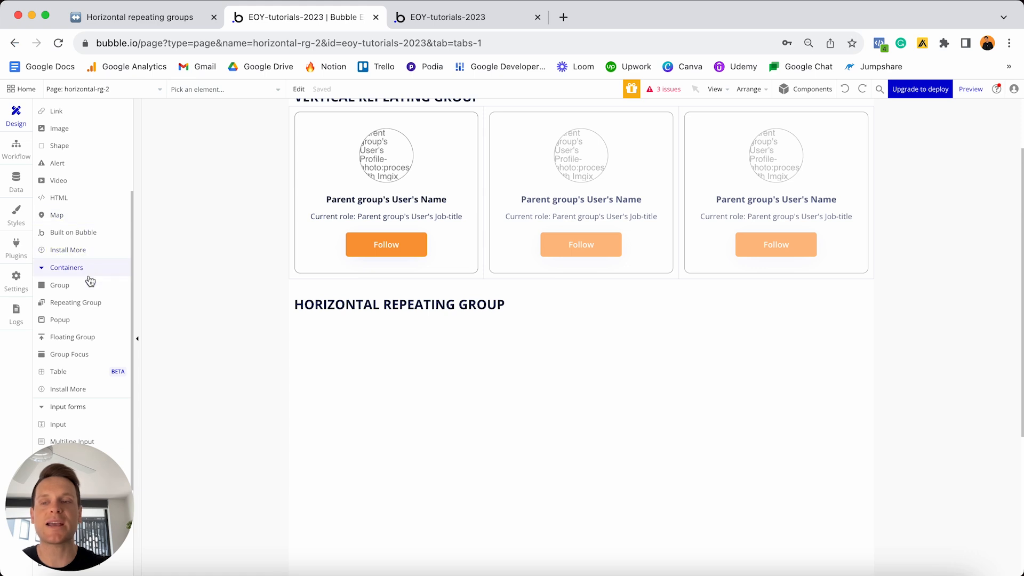
pyautogui.click(70, 302)
pyautogui.click(367, 358)
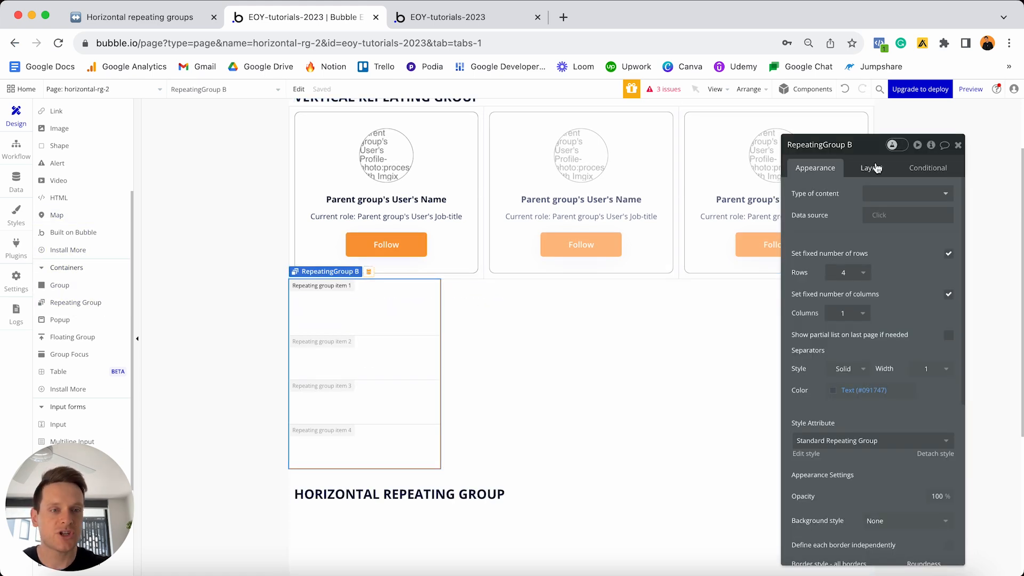
pyautogui.click(872, 168)
pyautogui.click(929, 310)
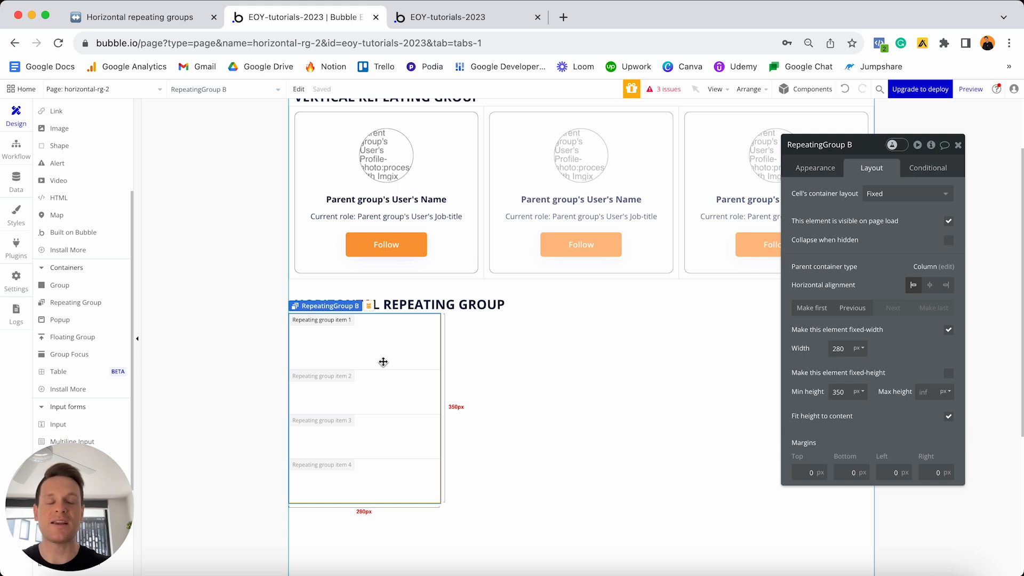
# Set the new repeating group's type of content to User and its data source to a search for Users without constraints
pyautogui.click(803, 168)
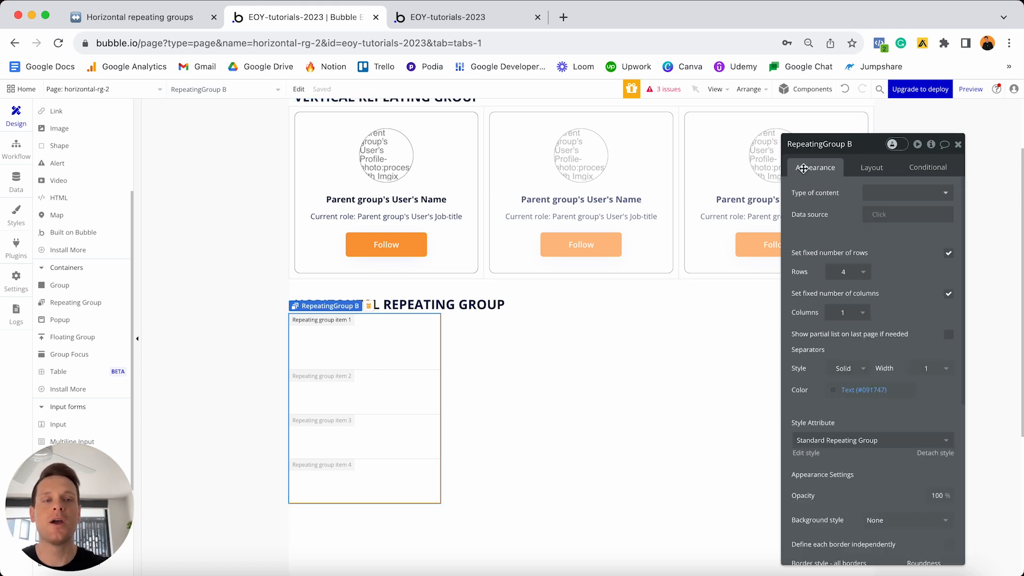
pyautogui.click(883, 194)
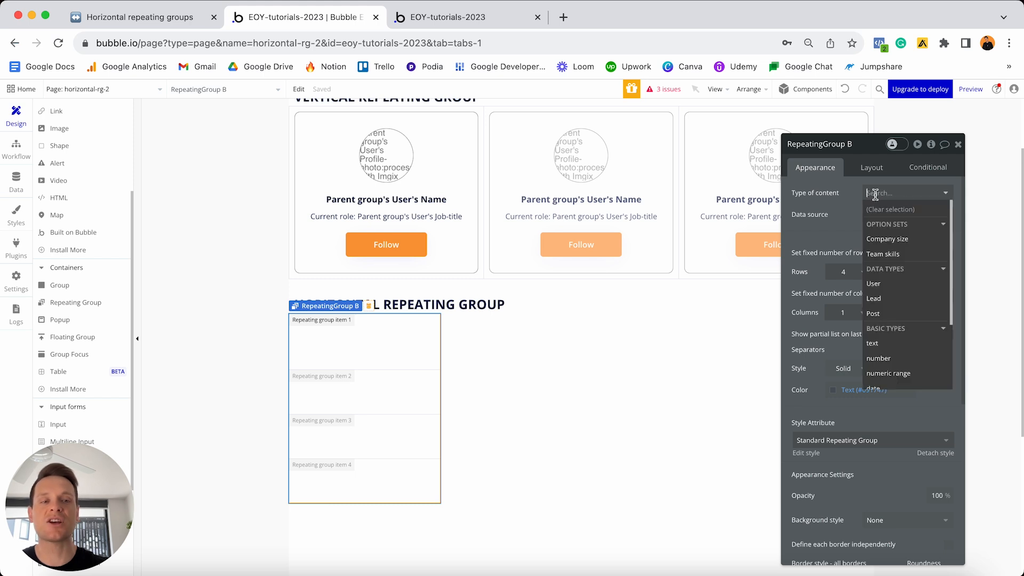
pyautogui.click(882, 284)
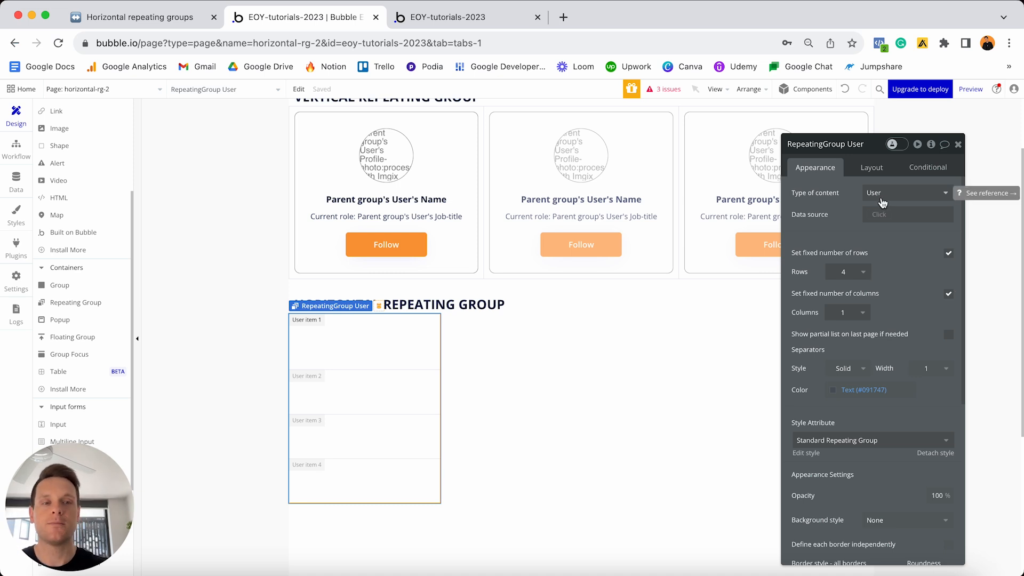
pyautogui.click(881, 214)
pyautogui.click(896, 270)
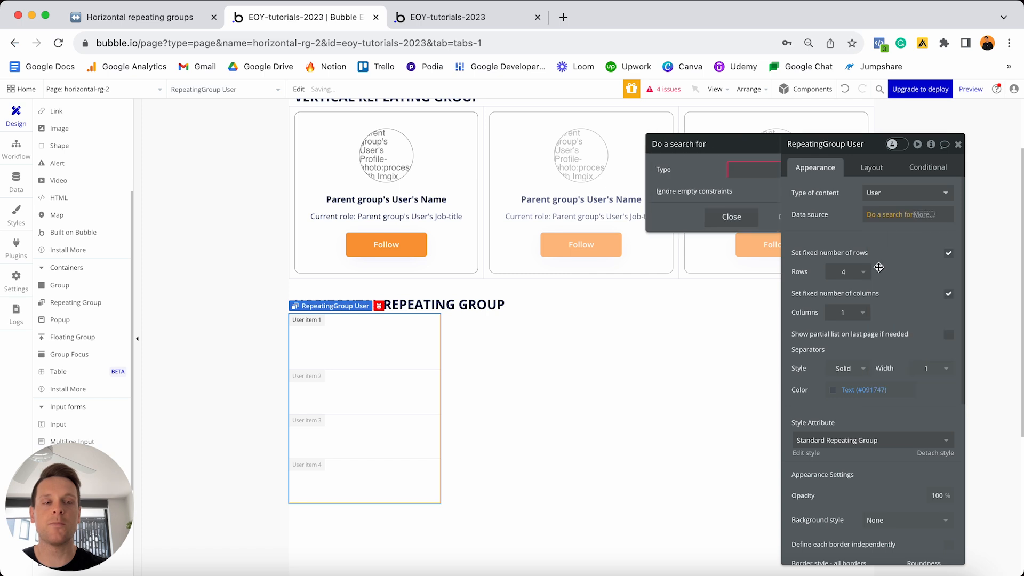
pyautogui.click(737, 171)
pyautogui.click(717, 201)
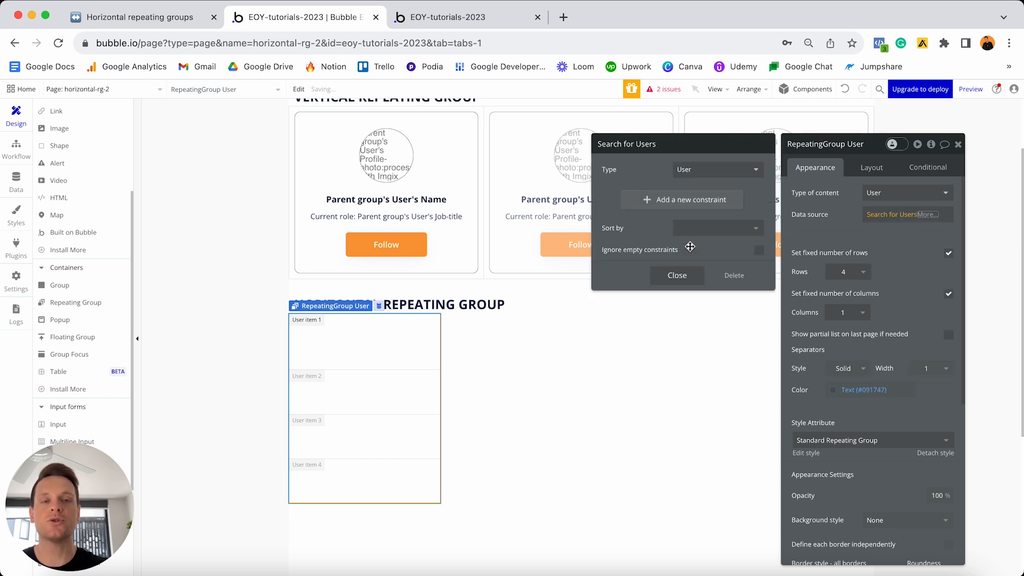
pyautogui.click(686, 281)
pyautogui.click(807, 241)
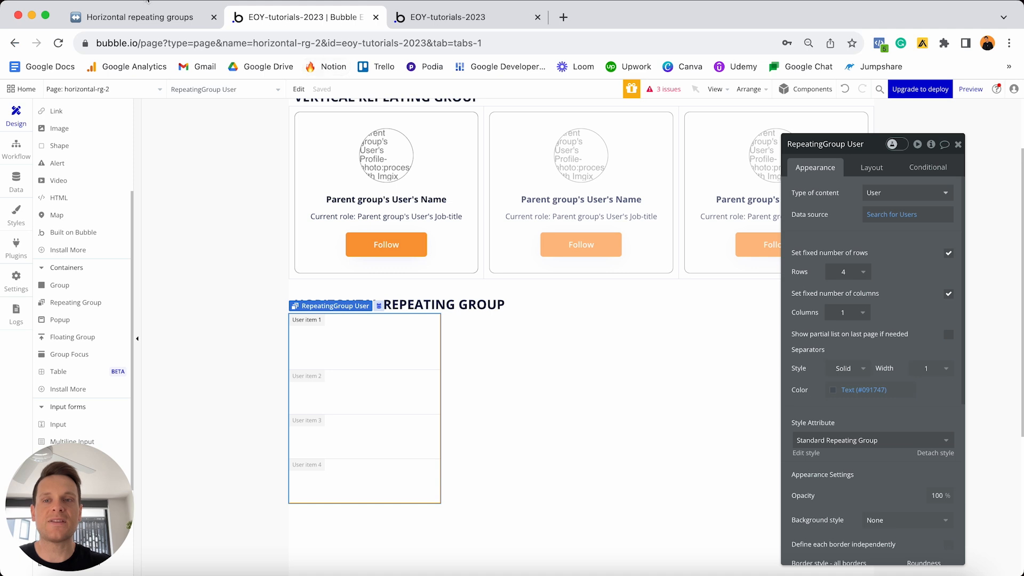
# Consult the Notion checklist, and in Bubble turn off the repeating group's fixed rows and columns and set its scroll direction to Horizontal
pyautogui.click(144, 15)
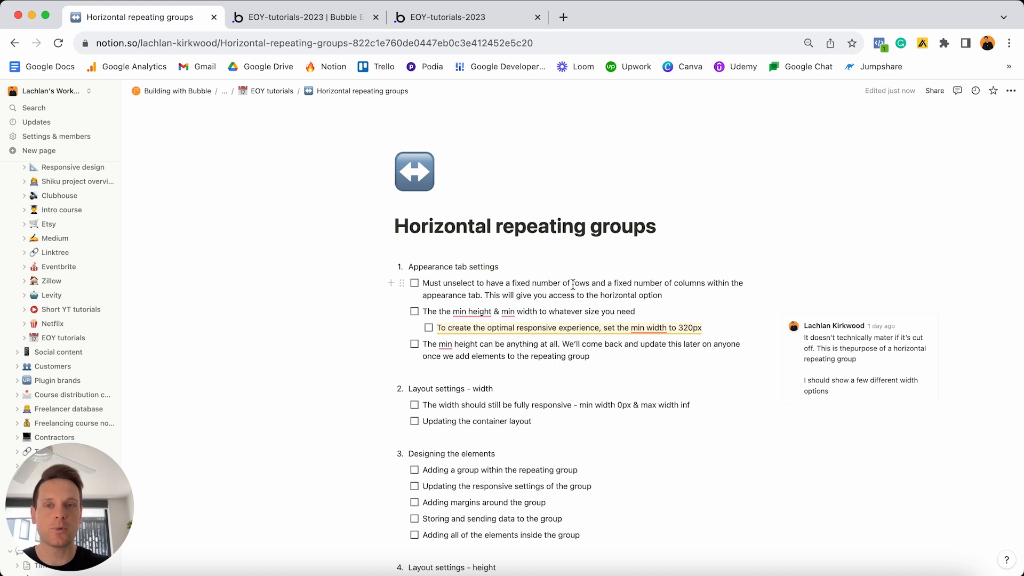
pyautogui.click(317, 23)
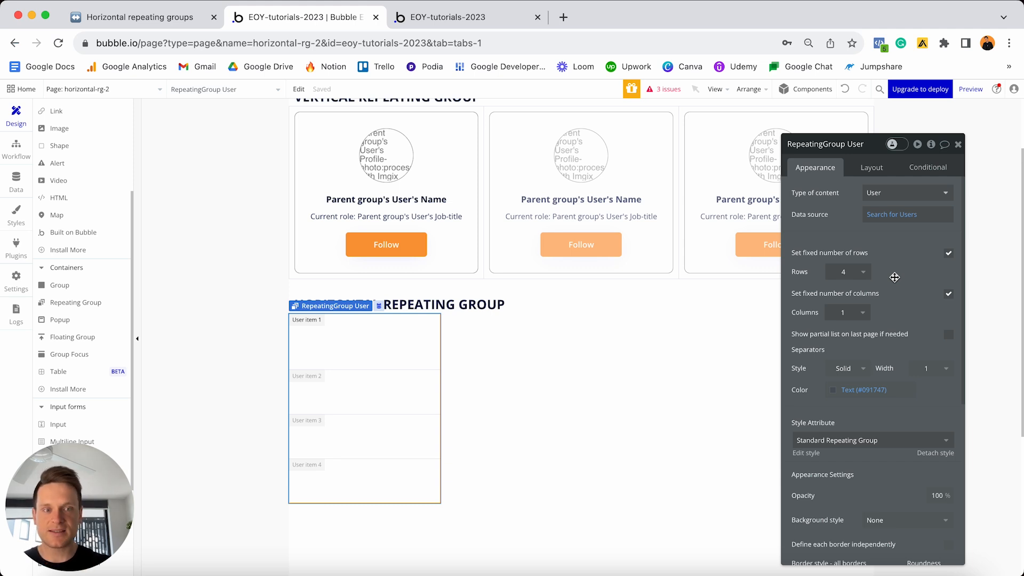
pyautogui.click(949, 255)
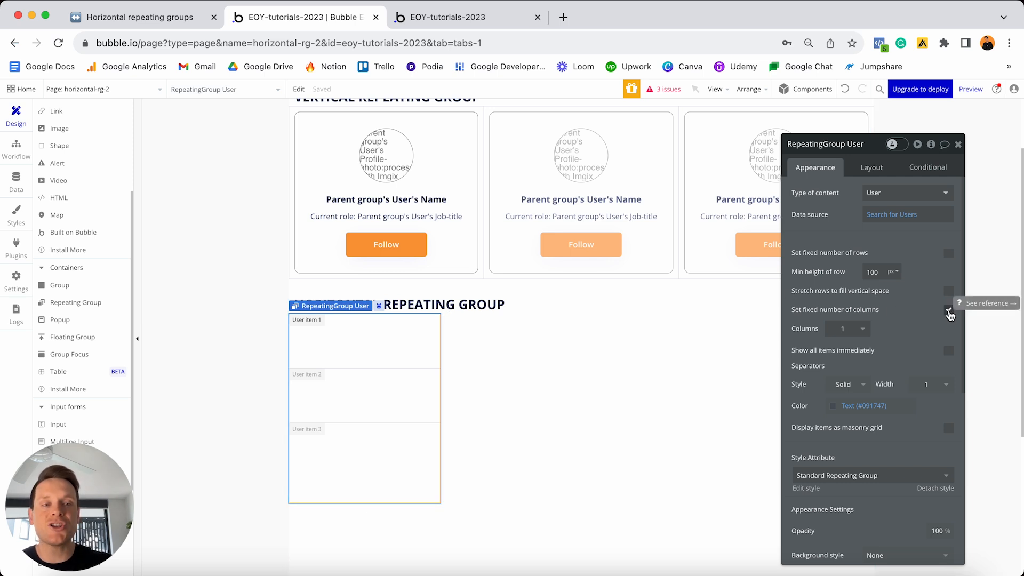
pyautogui.click(949, 311)
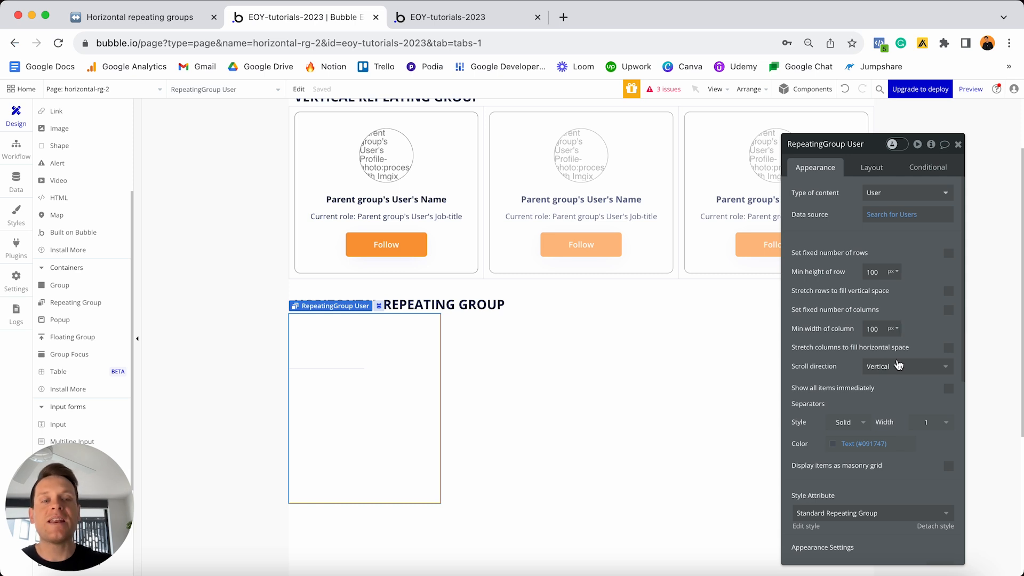
pyautogui.click(897, 371)
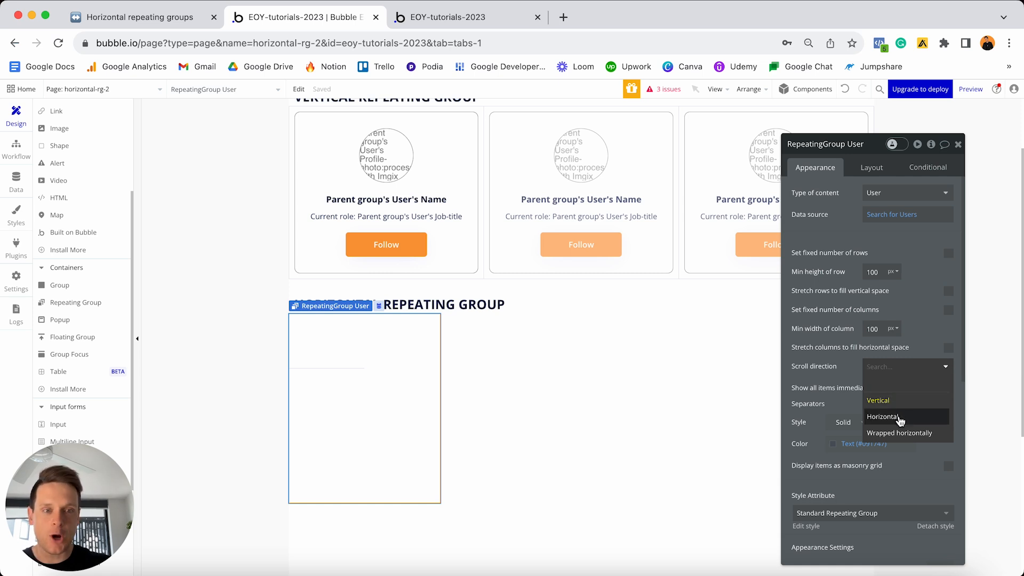
pyautogui.click(900, 421)
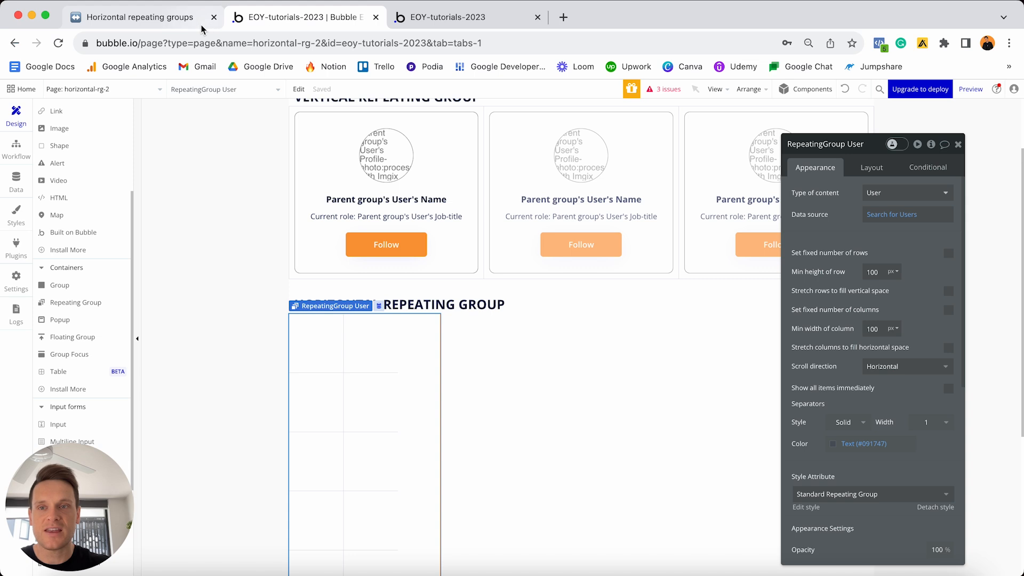
# Mark the item about unselecting fixed rows and columns as done in the Notion checklist, and return to the Bubble editor
pyautogui.click(187, 16)
pyautogui.click(415, 283)
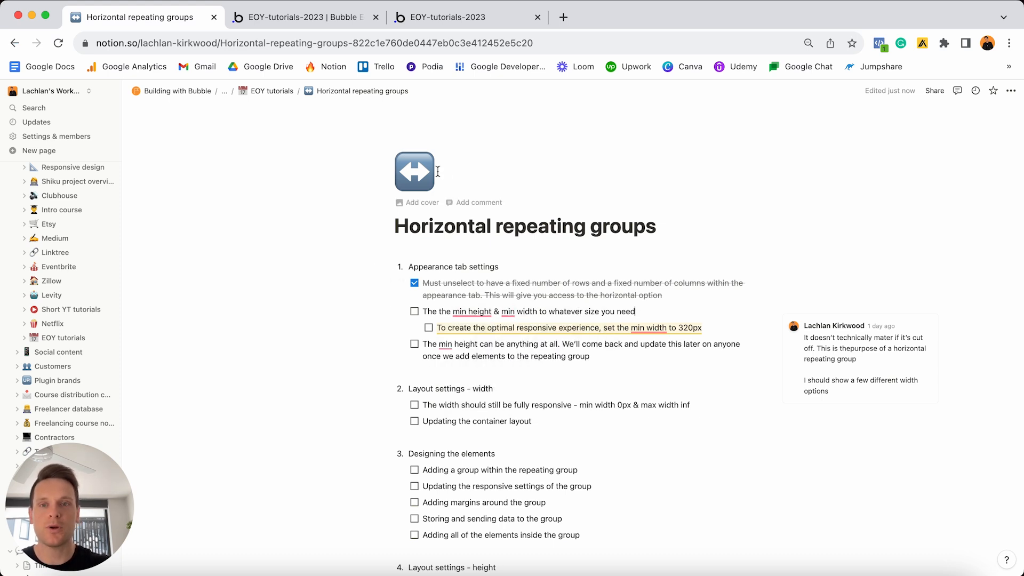
pyautogui.click(329, 16)
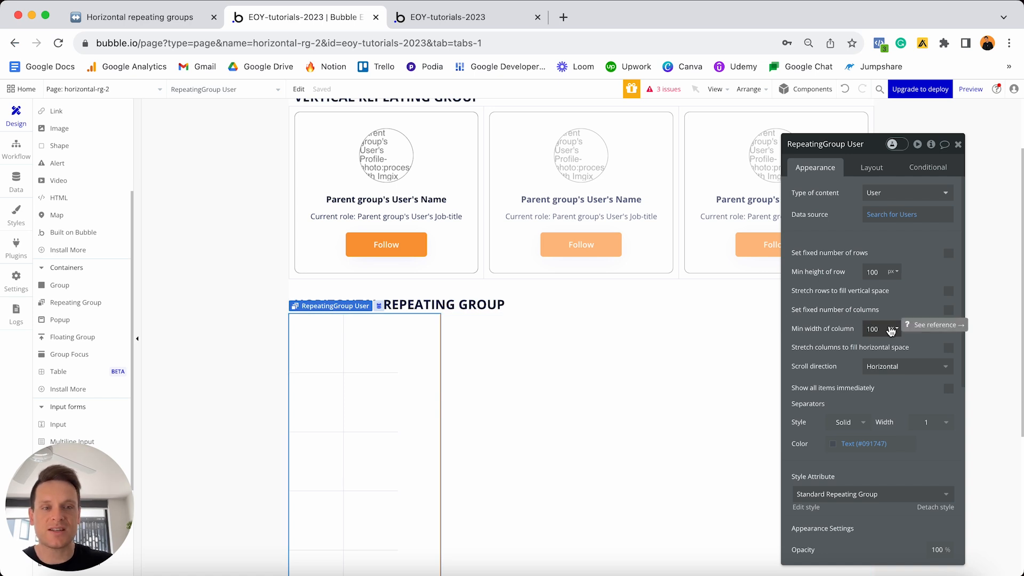
# Set the repeating group's minimum row height and minimum column width to 320 px each
pyautogui.doubleClick(877, 272)
pyautogui.write('320')
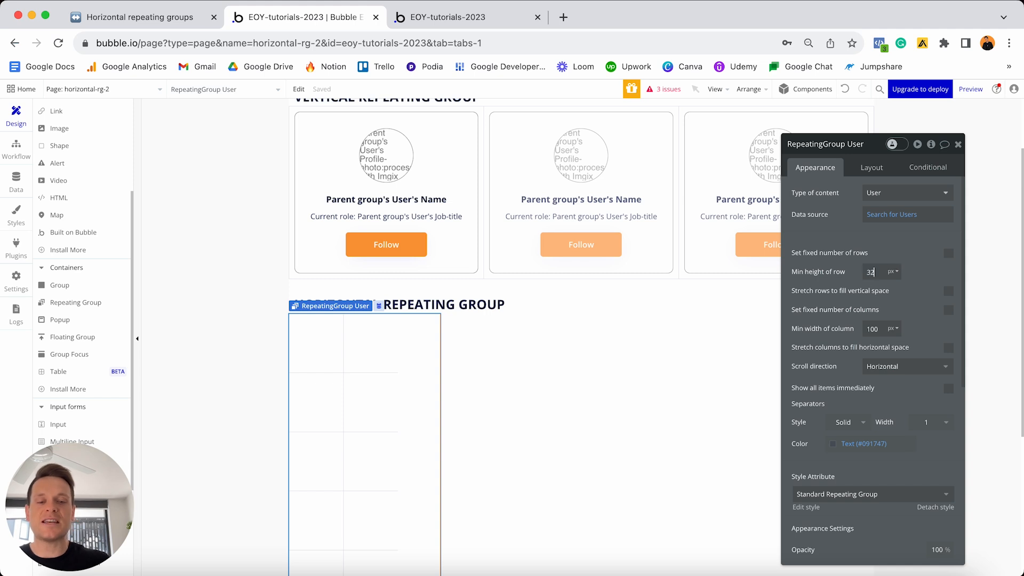
pyautogui.doubleClick(873, 329)
pyautogui.write('320')
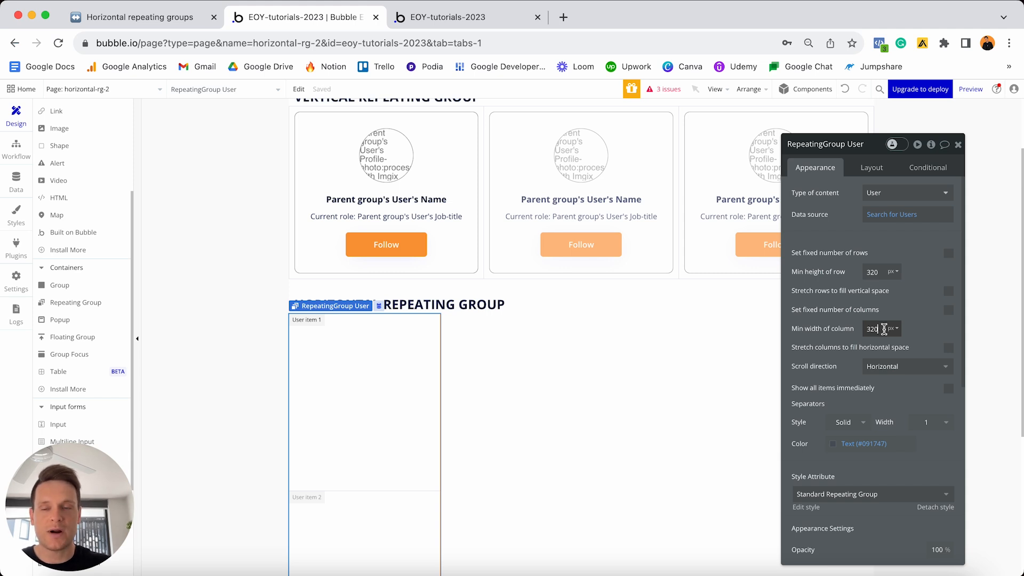
# Preview the page responsively at a 320 px width, and return to the page design with the horizontal repeating group's properties open
pyautogui.scroll(3, 114, 246)
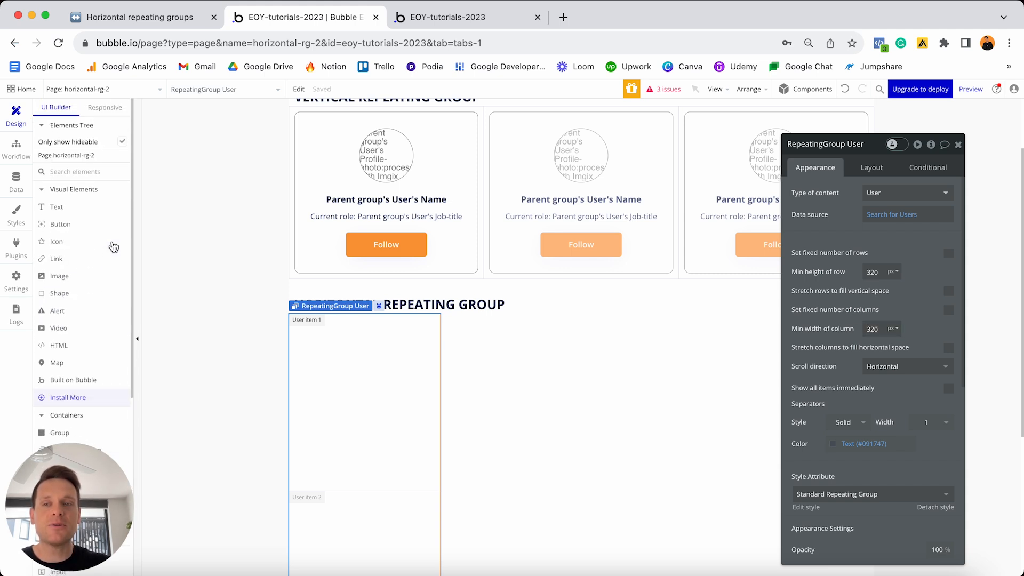
pyautogui.click(107, 108)
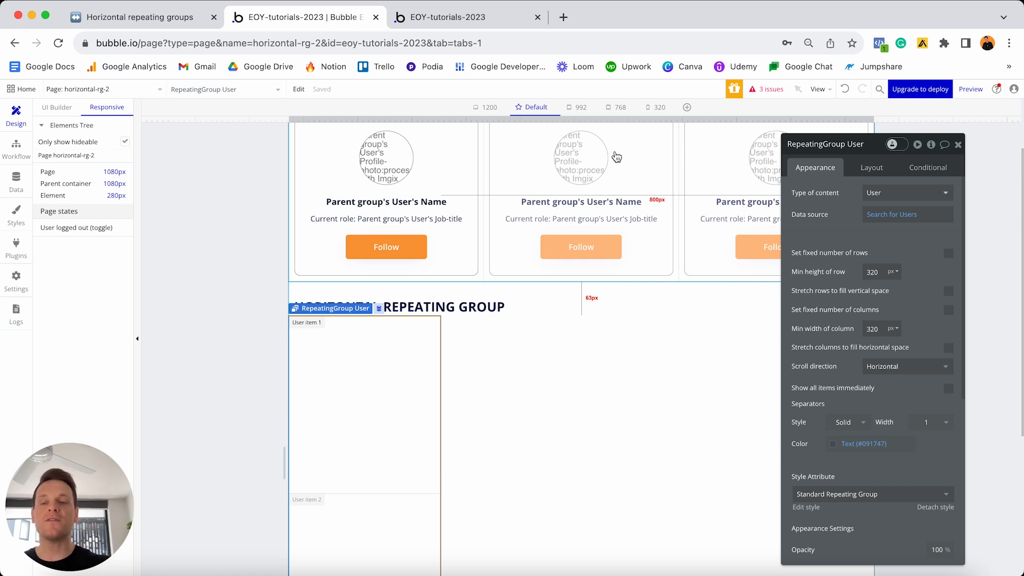
pyautogui.click(660, 108)
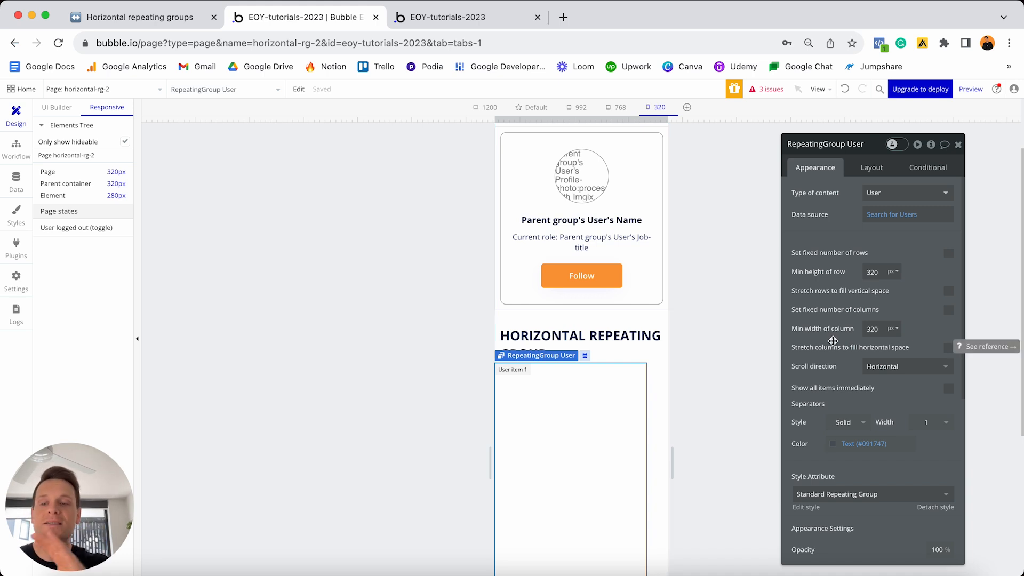
pyautogui.click(57, 108)
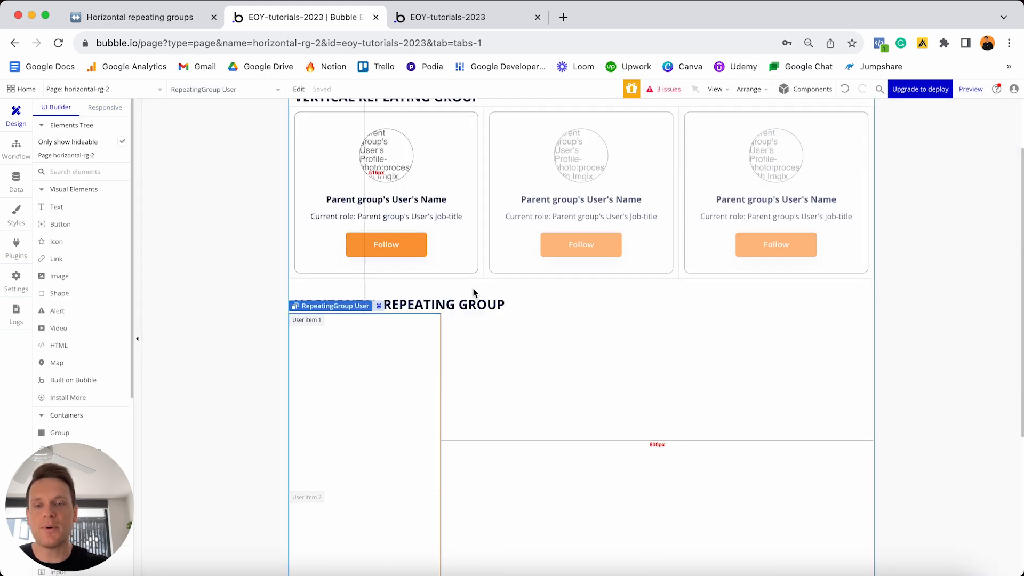
pyautogui.doubleClick(423, 379)
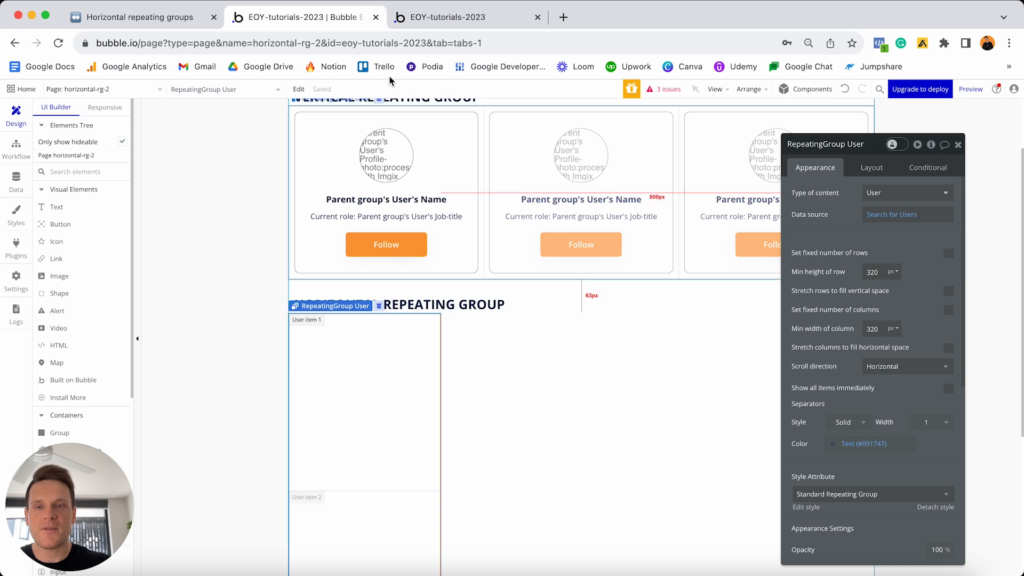
# Switch to the Notion checklist and mark the remaining appearance items on minimum height and width as done
pyautogui.click(160, 17)
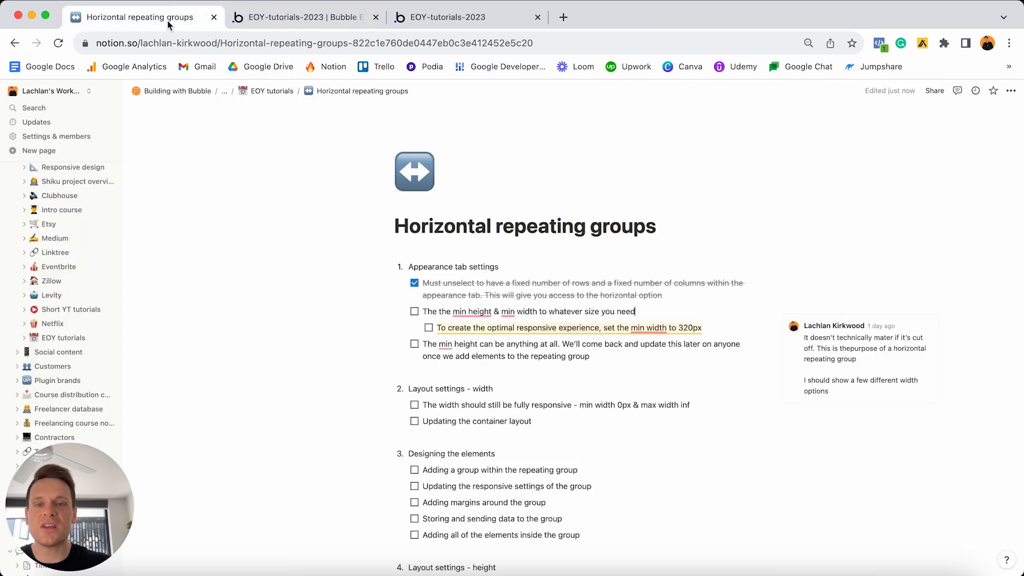
pyautogui.click(414, 312)
pyautogui.click(429, 328)
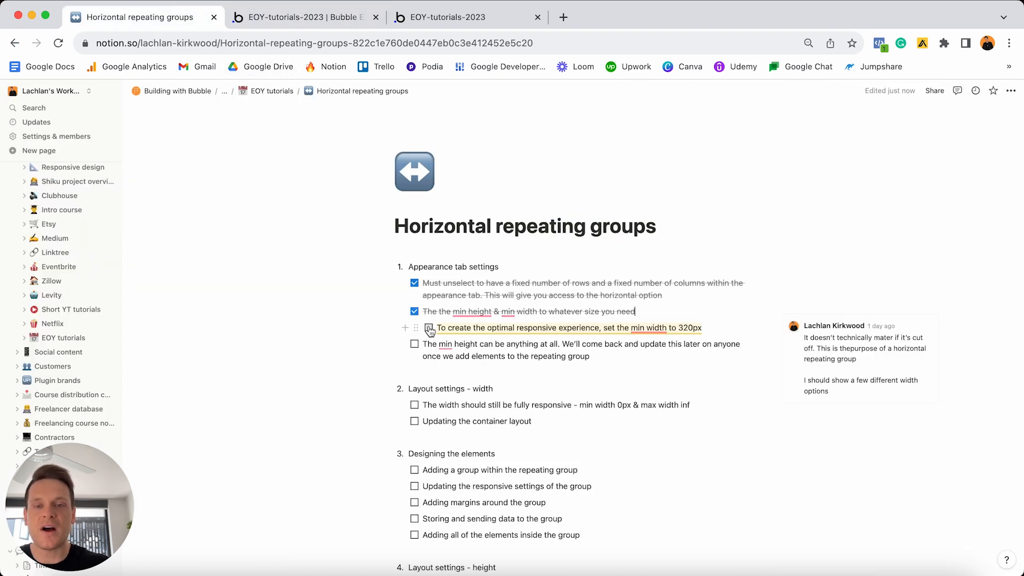
pyautogui.click(415, 344)
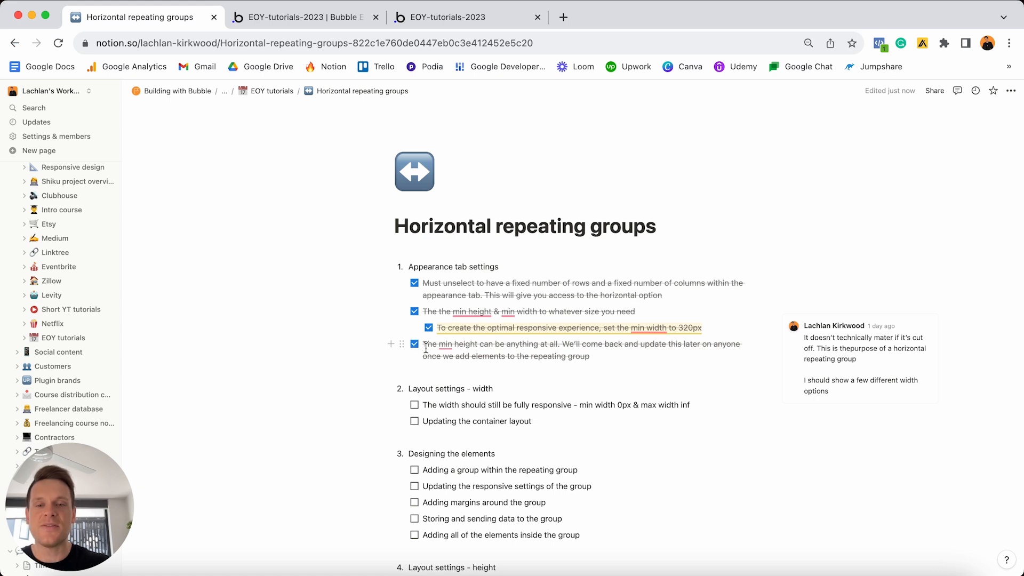
pyautogui.tripleClick(502, 390)
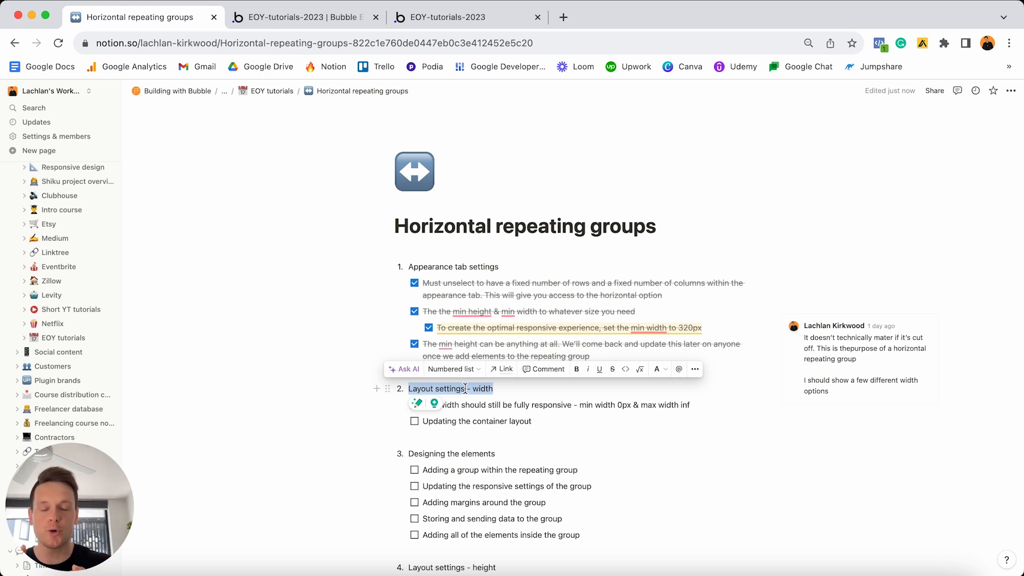
# Return to the Bubble editor and set the repeating group's cell container layout to Row
pyautogui.click(327, 17)
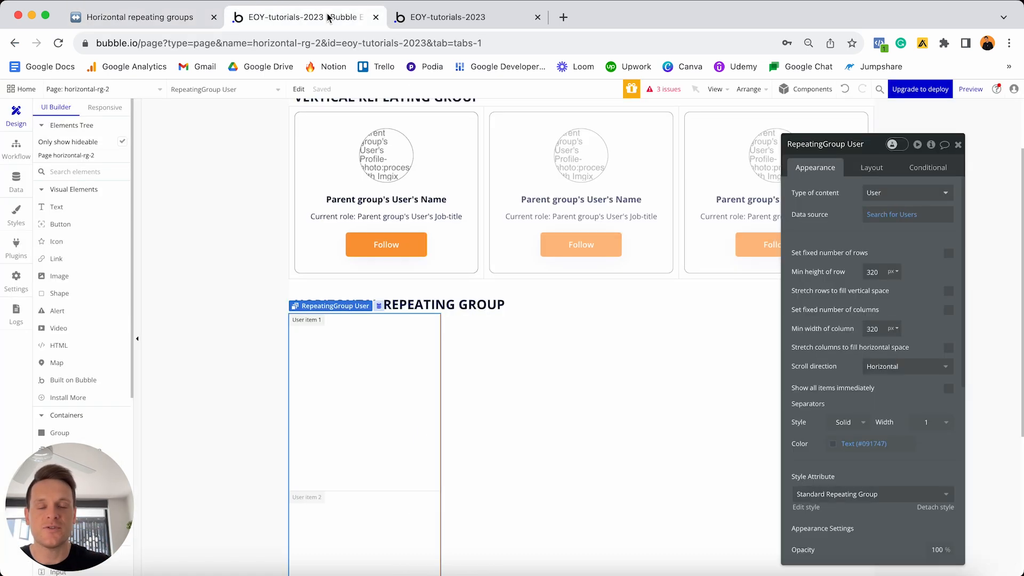
pyautogui.click(872, 167)
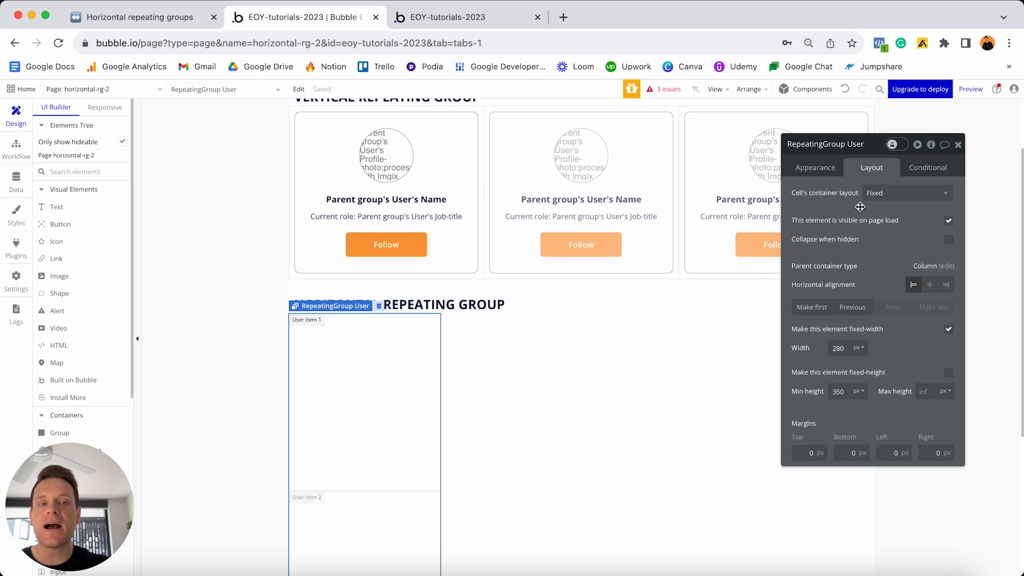
pyautogui.click(890, 193)
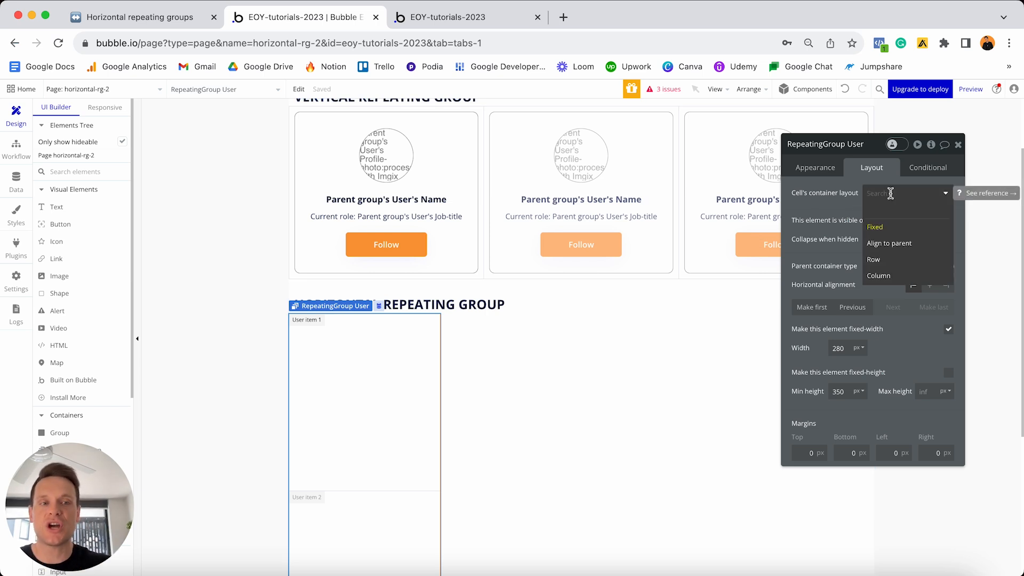
pyautogui.click(885, 264)
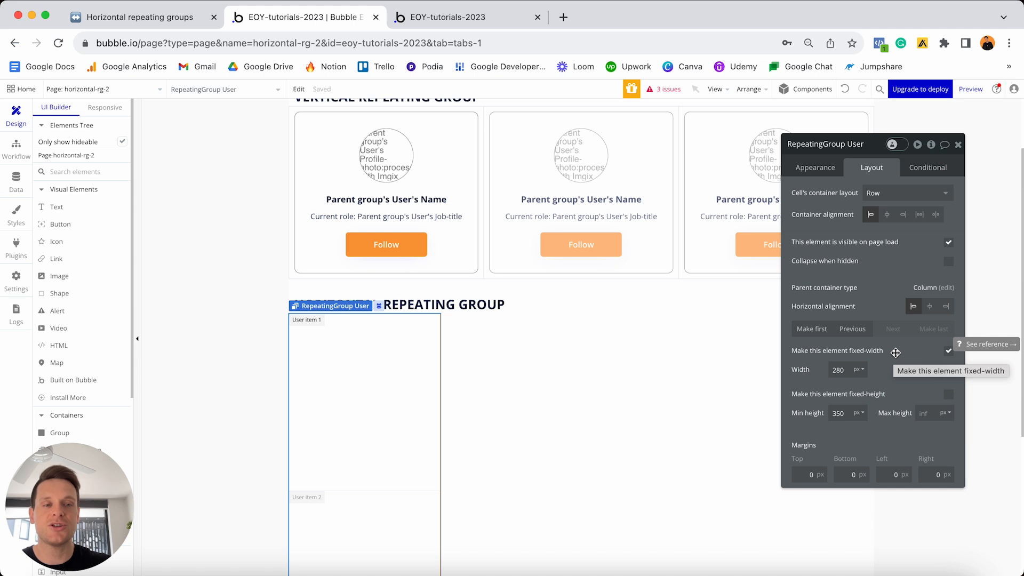
# Turn off the repeating group's fixed width and set its minimum width to 0 px
pyautogui.click(949, 352)
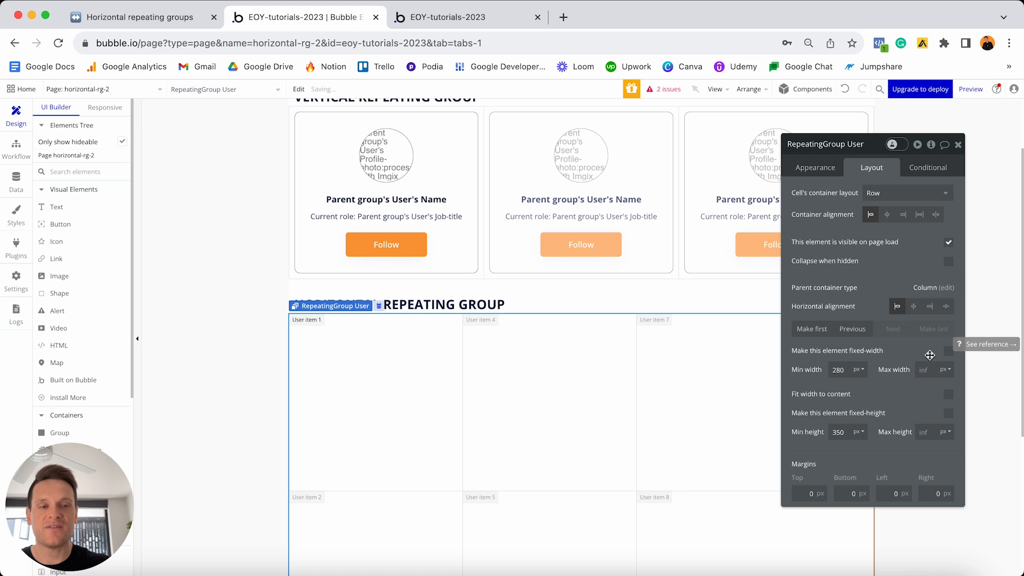
pyautogui.click(948, 353)
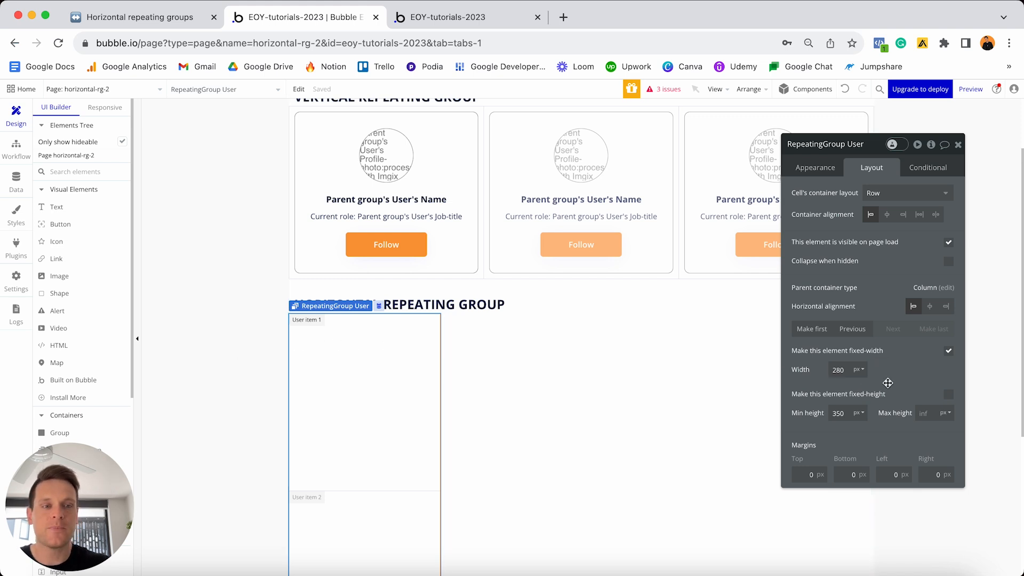
pyautogui.click(953, 353)
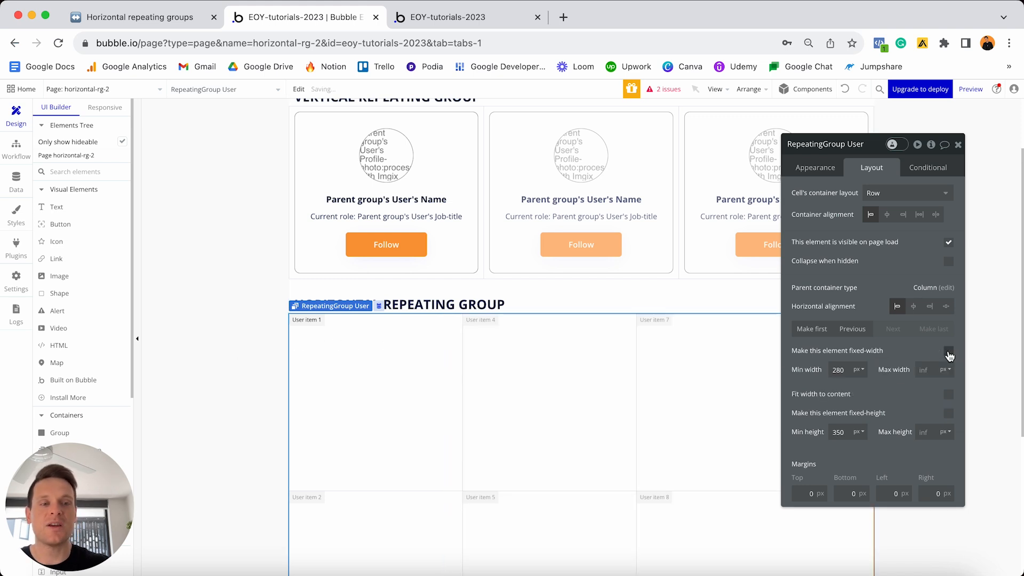
pyautogui.doubleClick(838, 369)
pyautogui.press('BackSpace')
pyautogui.write('0')
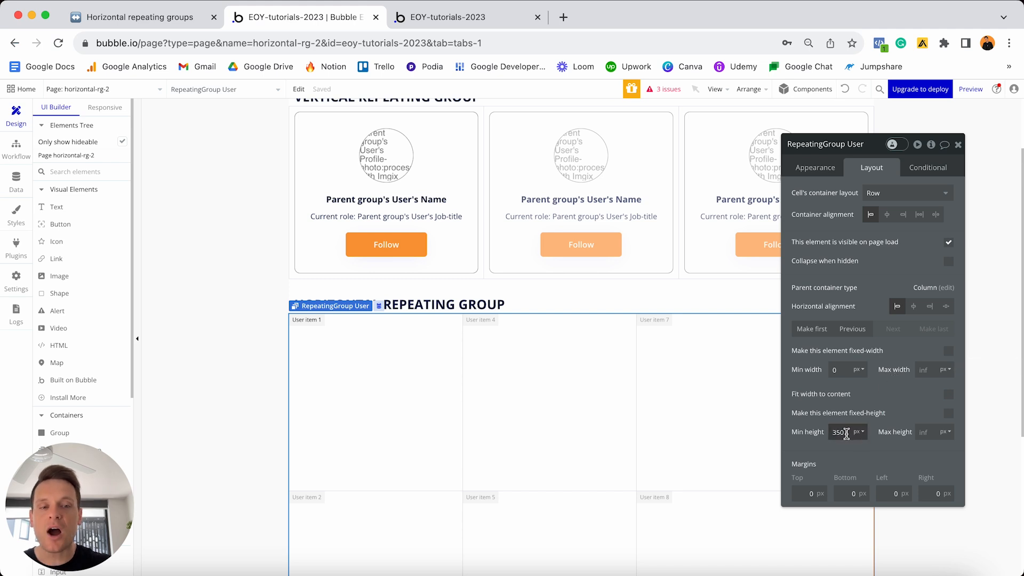
# Switch to the Notion checklist and mark the responsive width and container layout items as done
pyautogui.click(189, 21)
pyautogui.click(469, 396)
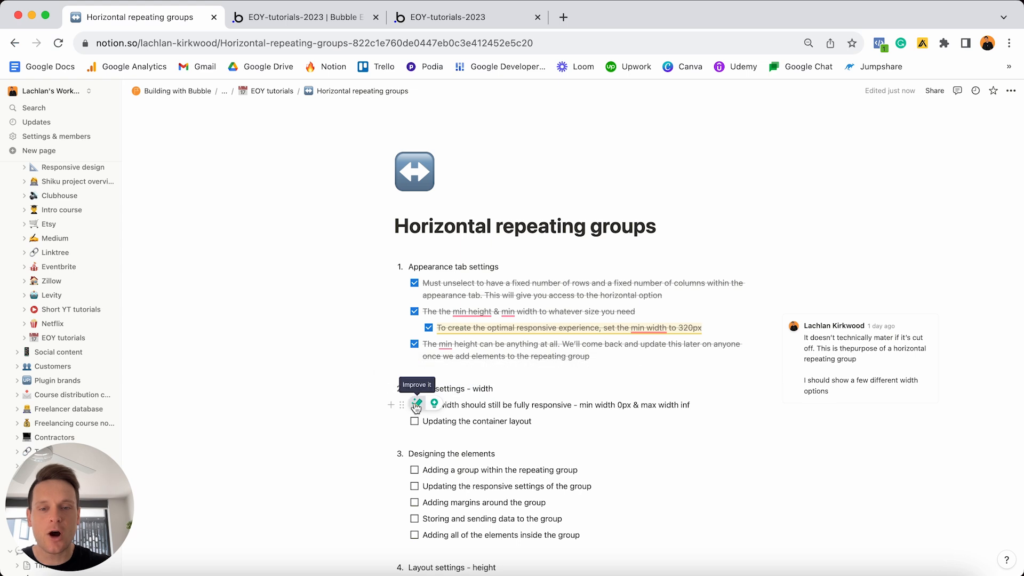
pyautogui.click(466, 422)
pyautogui.click(414, 422)
pyautogui.click(414, 405)
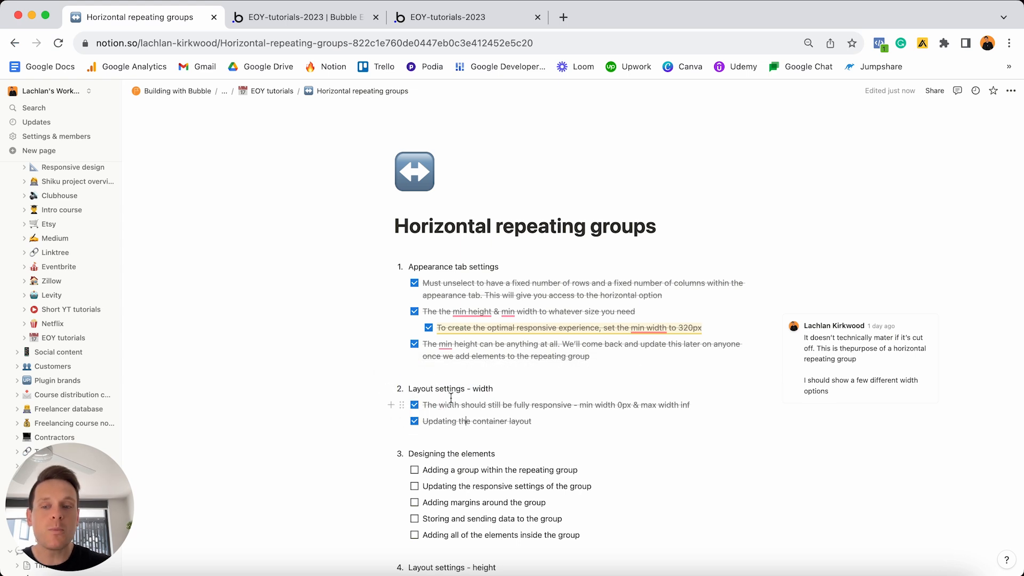
# Switch to the Bubble editor and place a Group element in the first cell of the horizontal repeating group
pyautogui.scroll(-3, 451, 397)
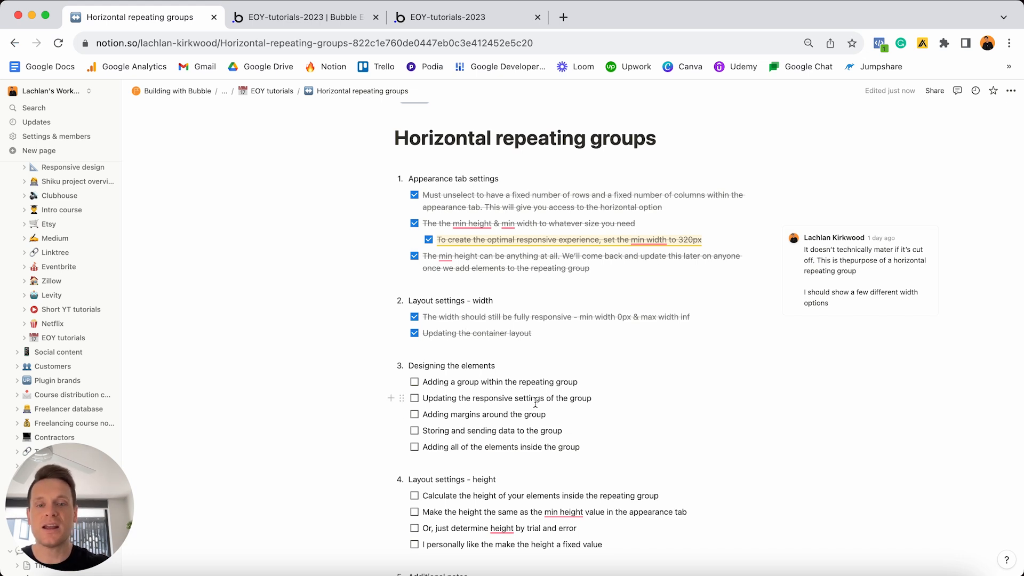
pyautogui.click(339, 17)
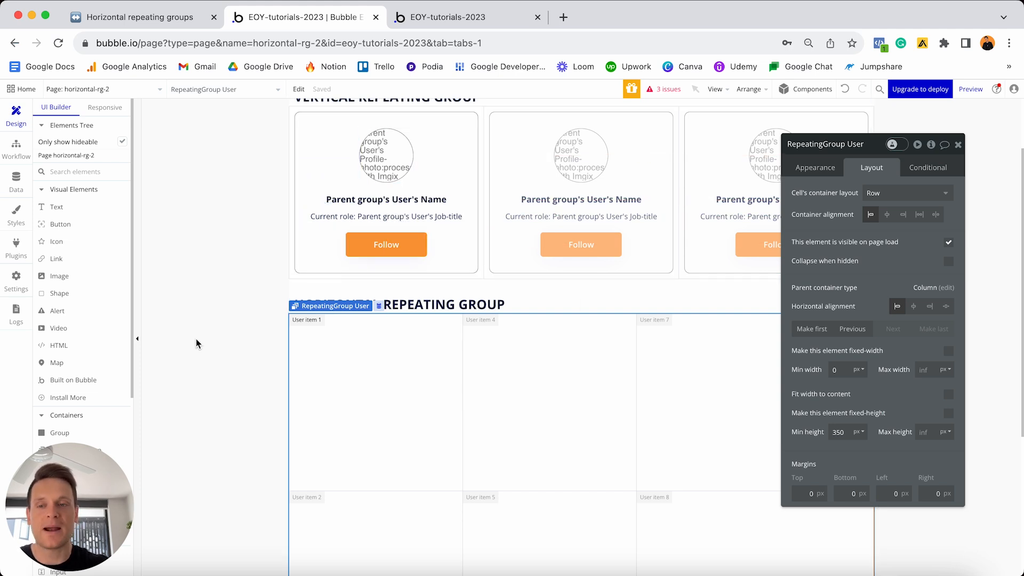
pyautogui.scroll(-3, 99, 327)
pyautogui.scroll(-1, 99, 327)
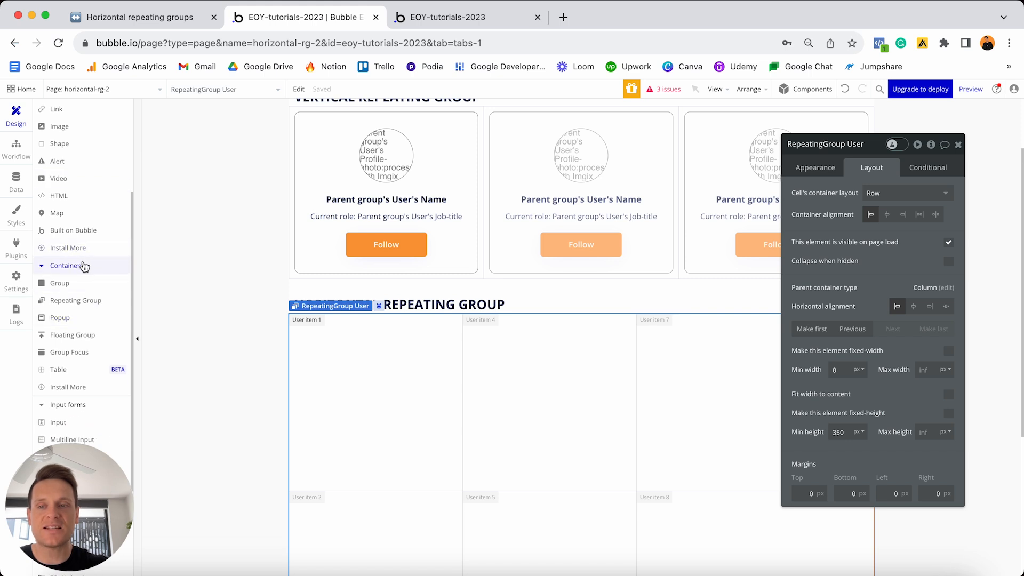
pyautogui.click(70, 287)
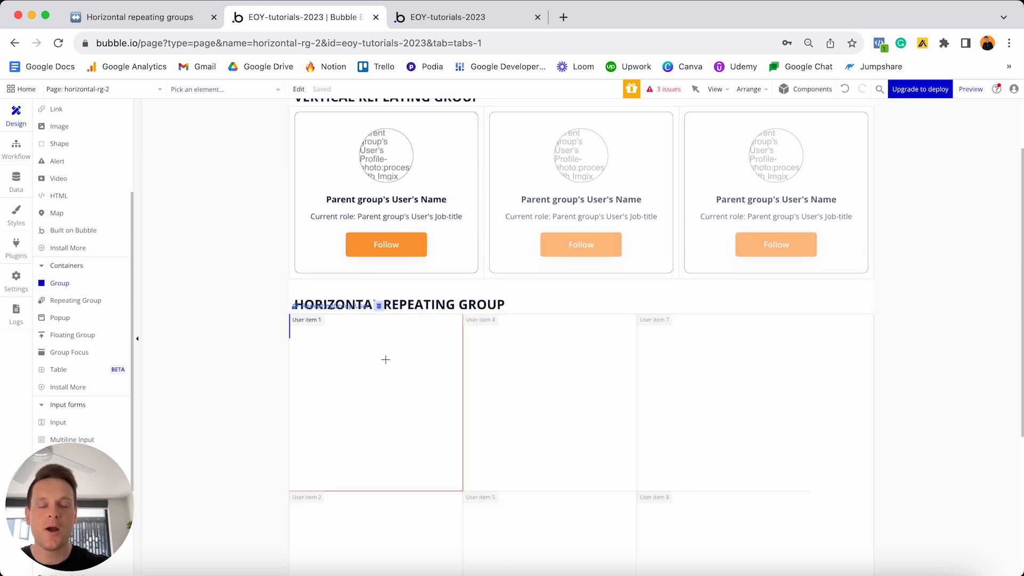
pyautogui.click(386, 359)
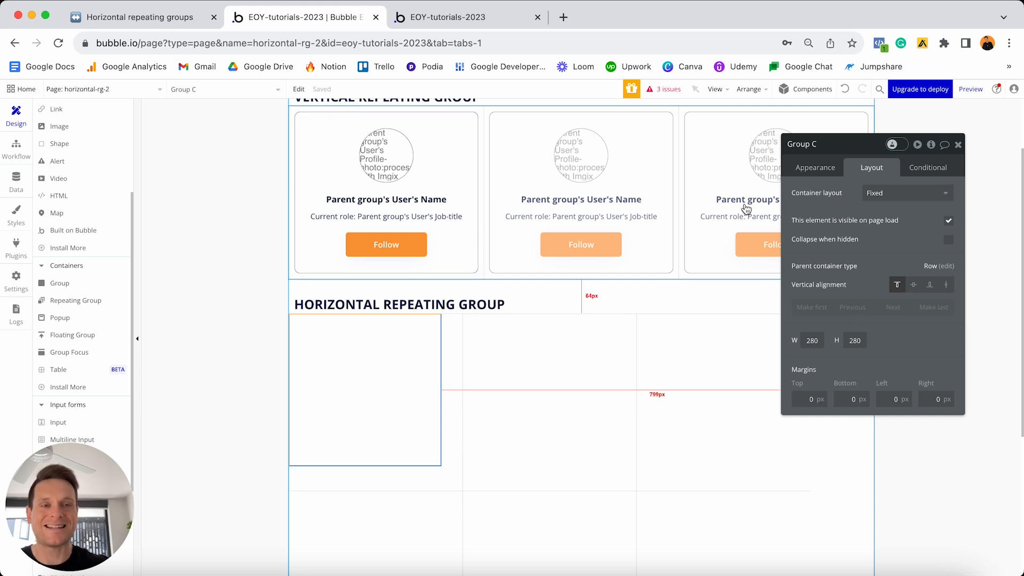
# Detach the new group's style and give it a solid border on all sides with a roundness of 10
pyautogui.click(826, 169)
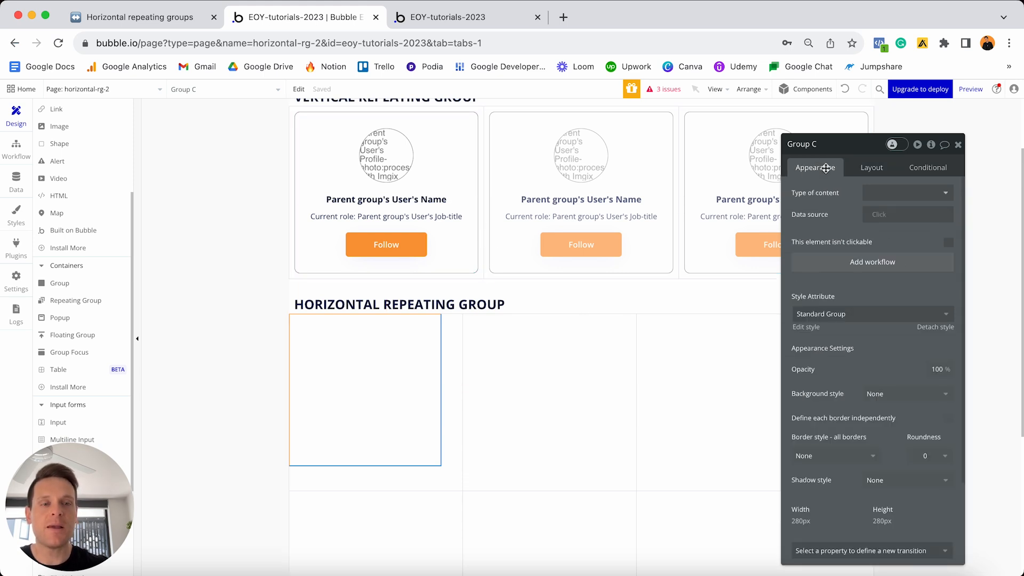
pyautogui.scroll(-2, 846, 232)
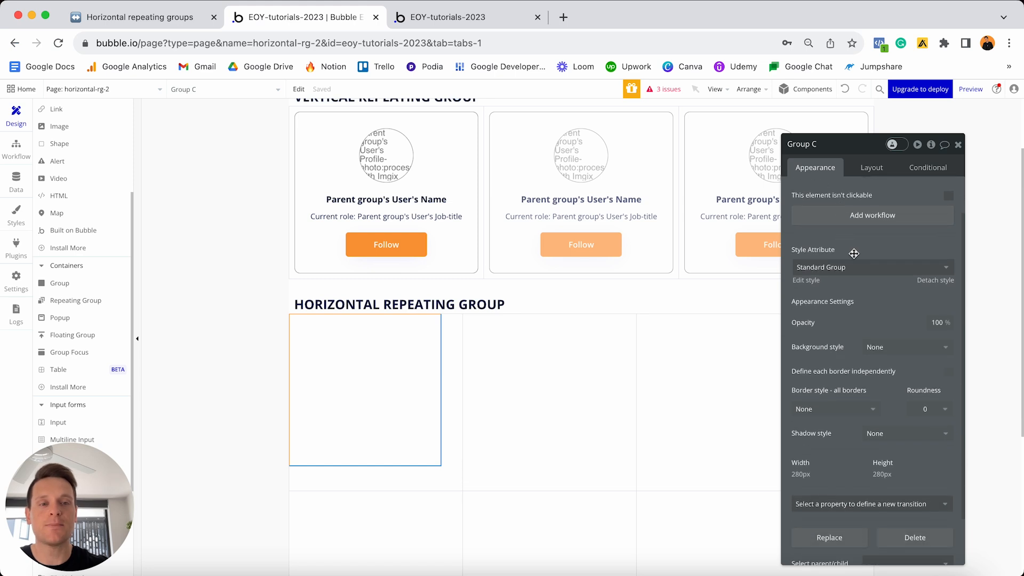
pyautogui.click(936, 281)
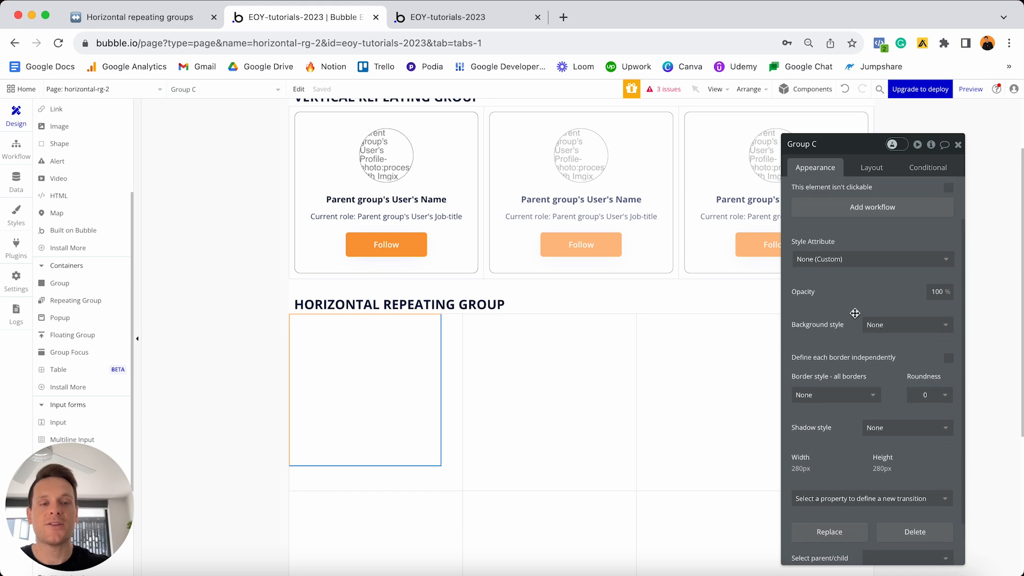
pyautogui.scroll(-2, 856, 313)
pyautogui.click(841, 342)
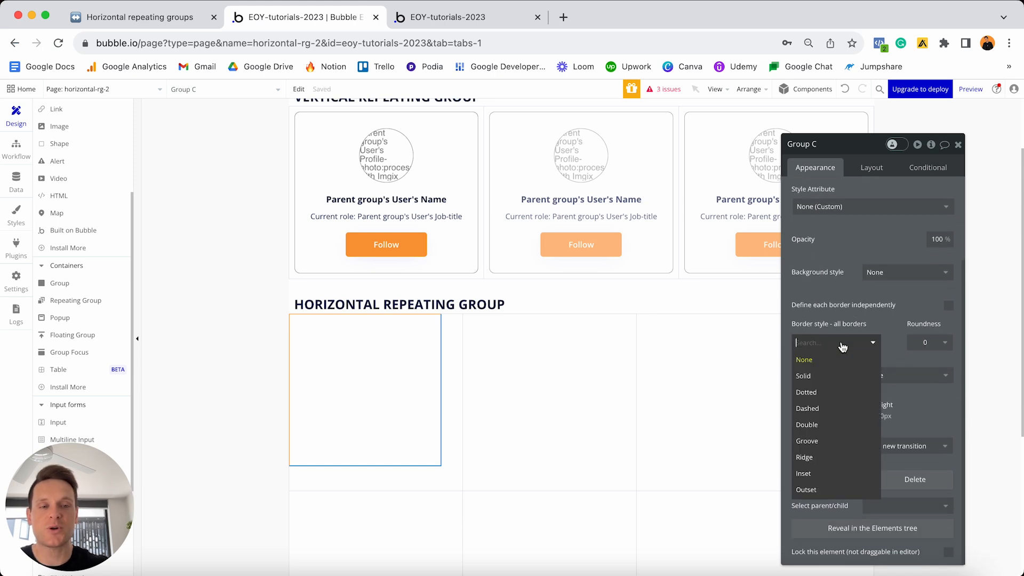
pyautogui.click(816, 377)
pyautogui.click(926, 343)
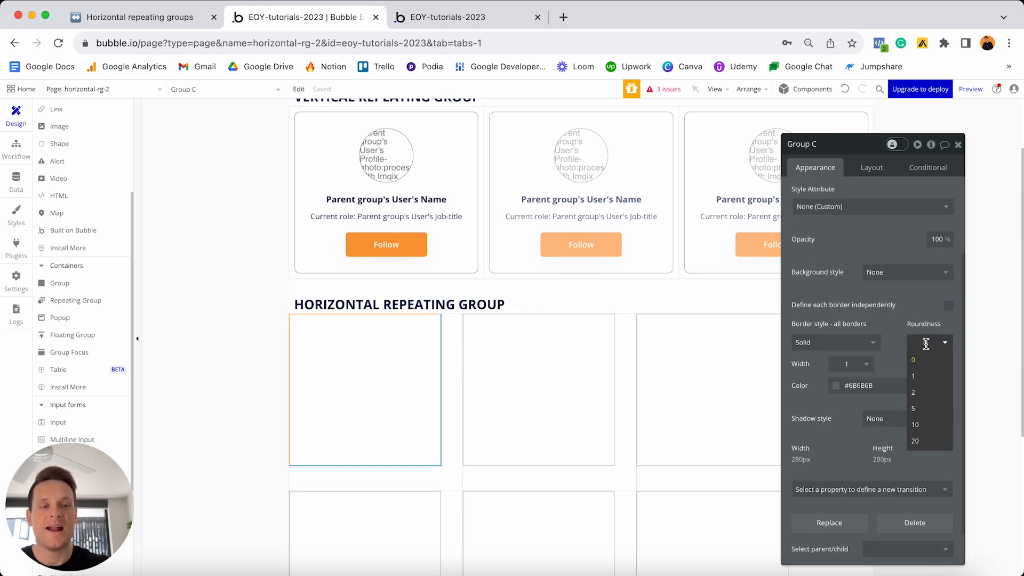
pyautogui.click(917, 425)
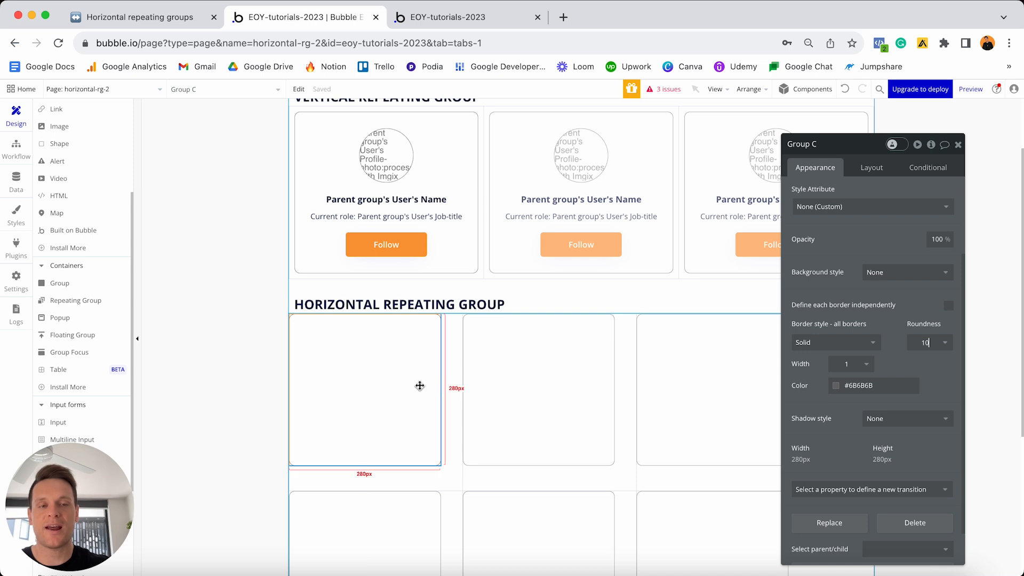
# Set the group's type of content to User and its data source to Current cell's User
pyautogui.scroll(2, 864, 315)
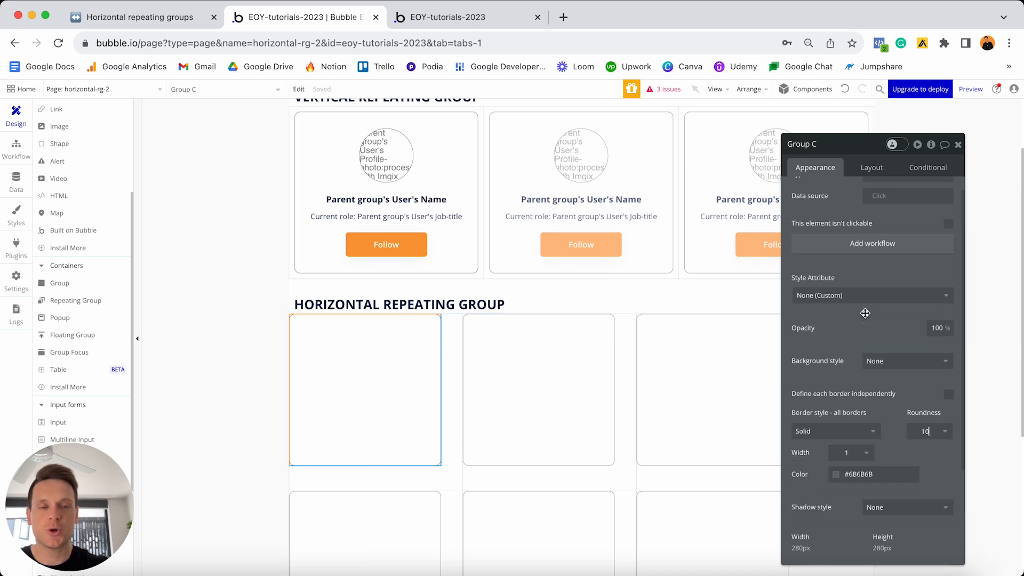
pyautogui.click(888, 192)
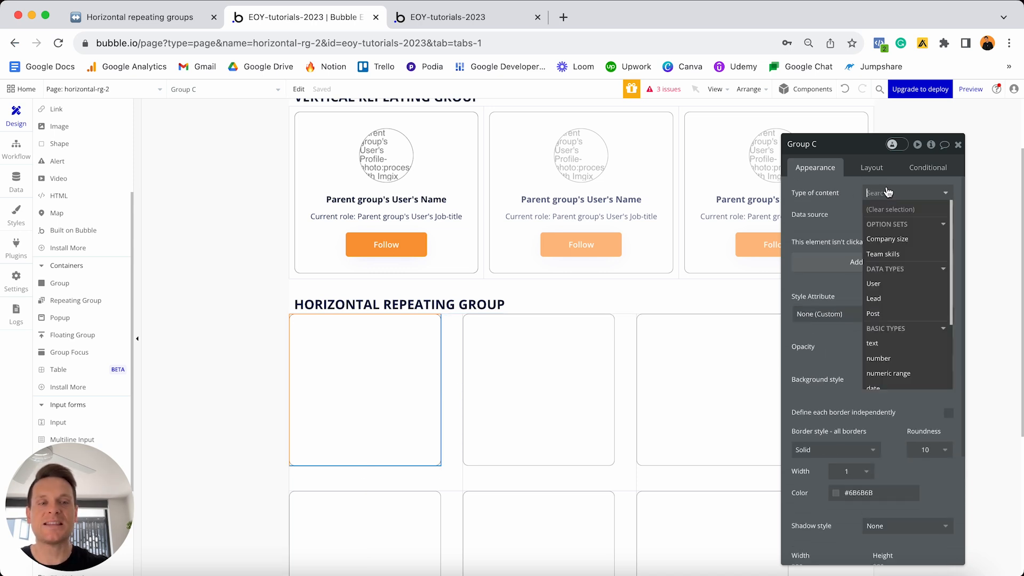
pyautogui.click(883, 284)
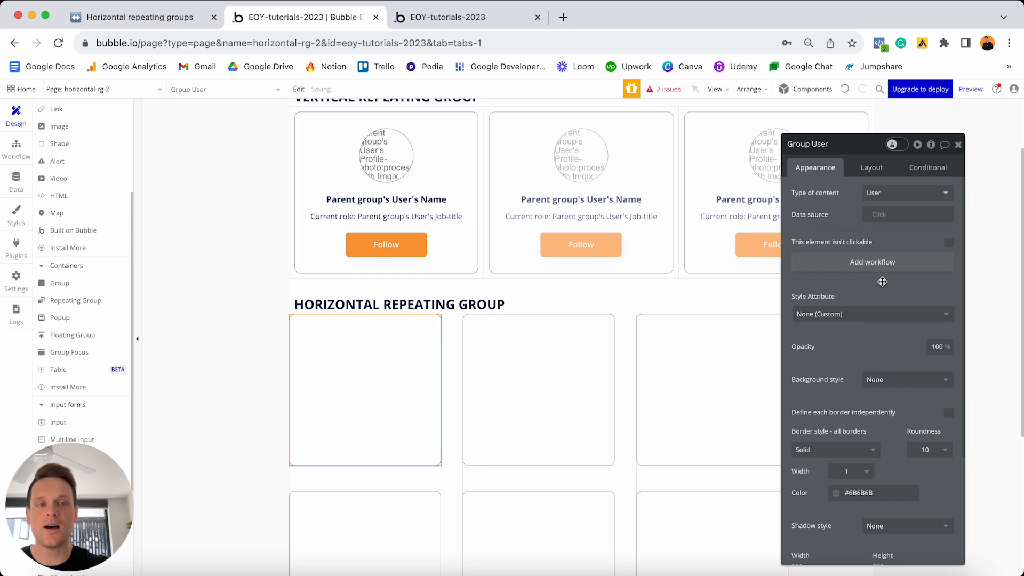
pyautogui.click(879, 216)
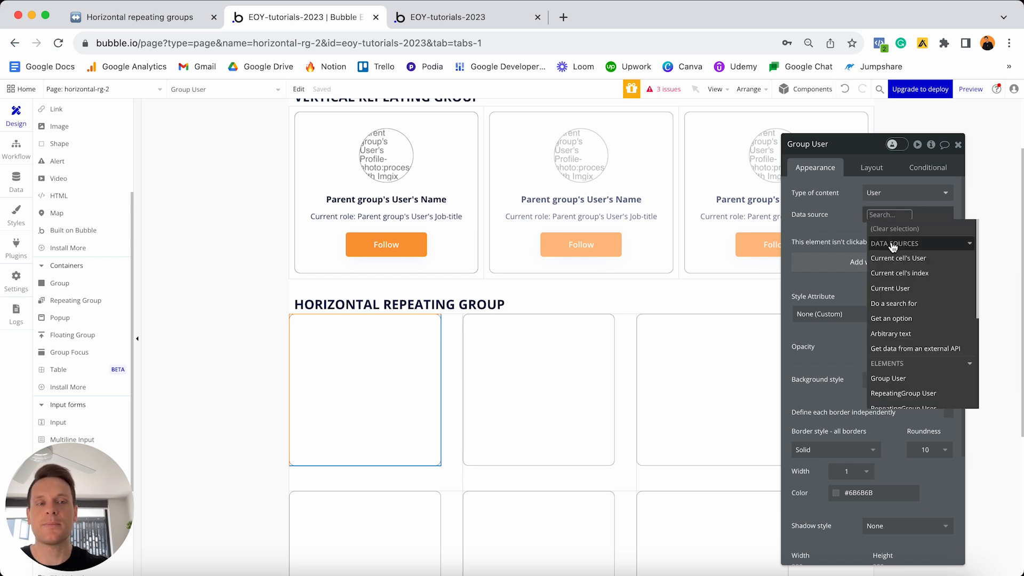
pyautogui.click(894, 260)
pyautogui.click(830, 223)
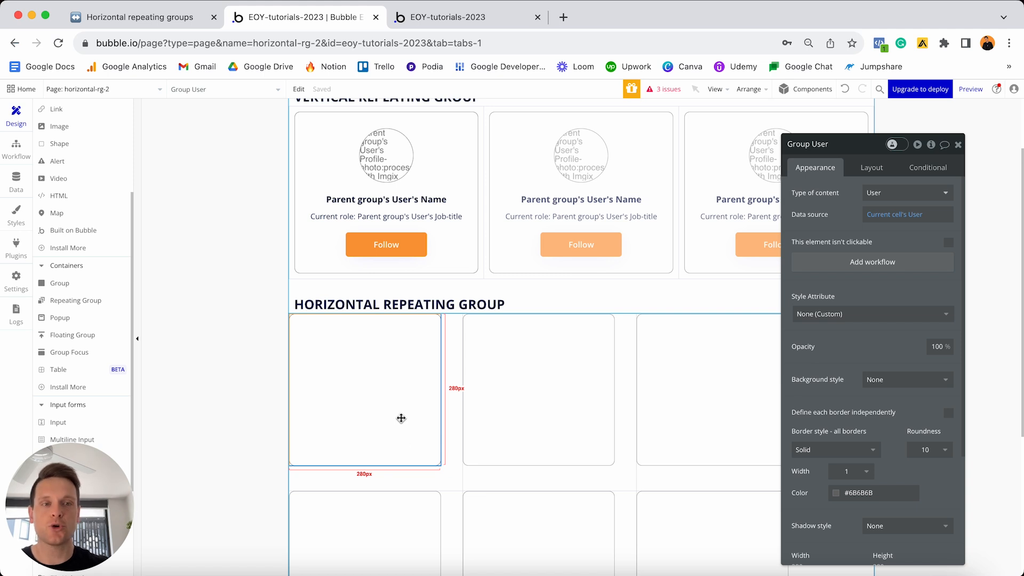
# Set the card group's container layout to Column, turn off its fixed width and set its minimum width to 0 px
pyautogui.click(875, 168)
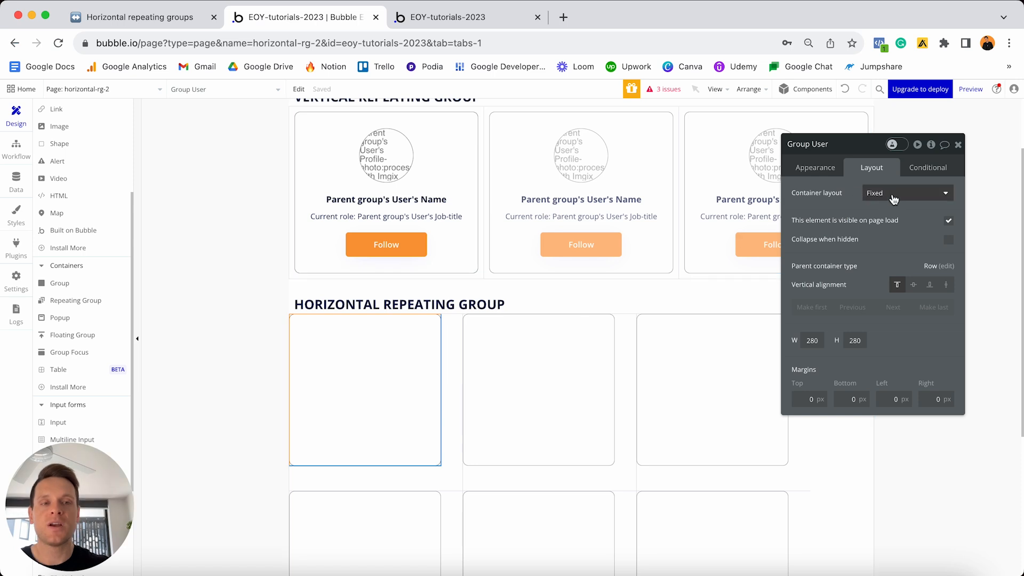
pyautogui.click(897, 193)
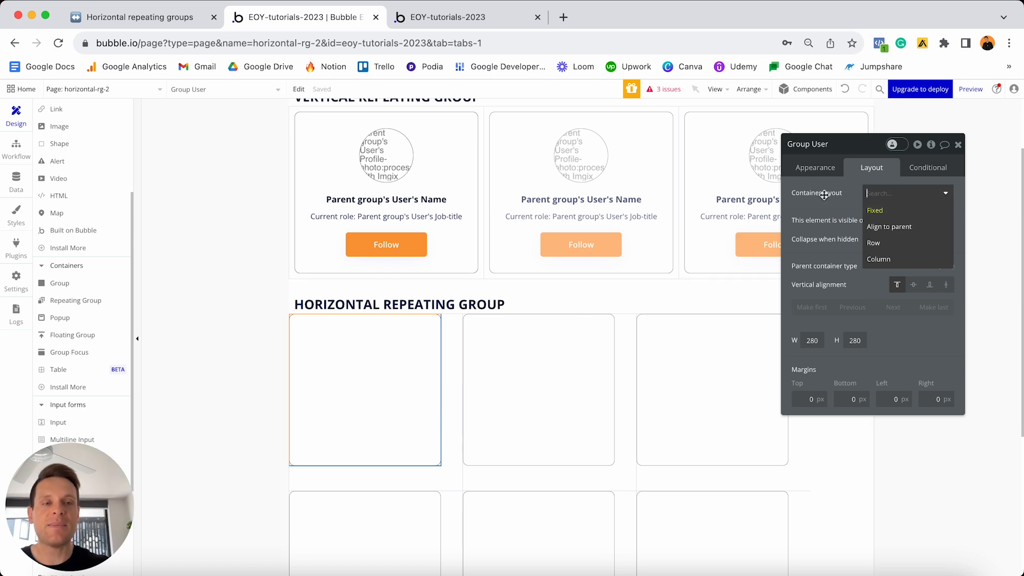
pyautogui.click(892, 265)
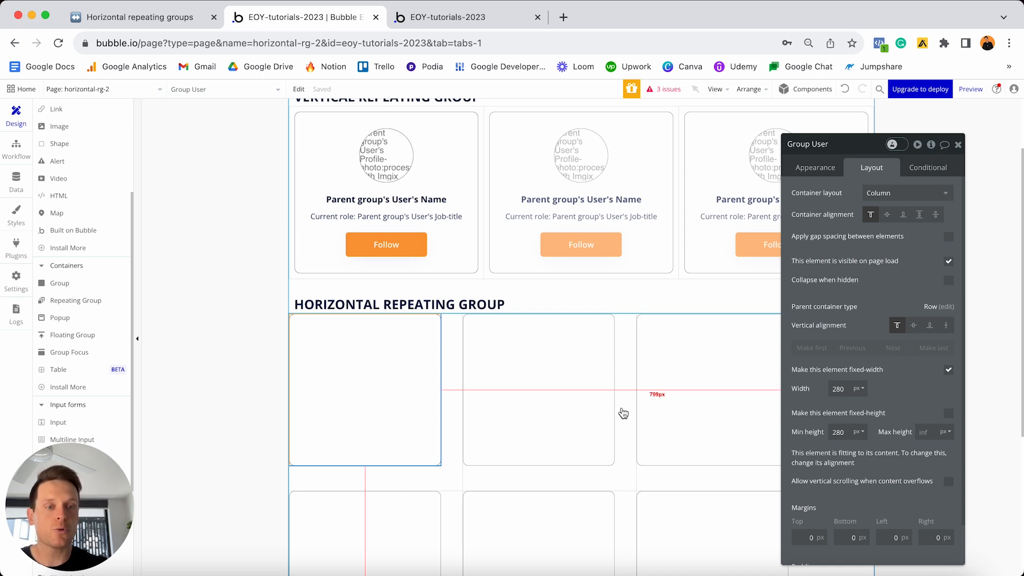
pyautogui.click(949, 370)
pyautogui.click(850, 389)
pyautogui.hotkey('ctrl', 'a')
pyautogui.write('0')
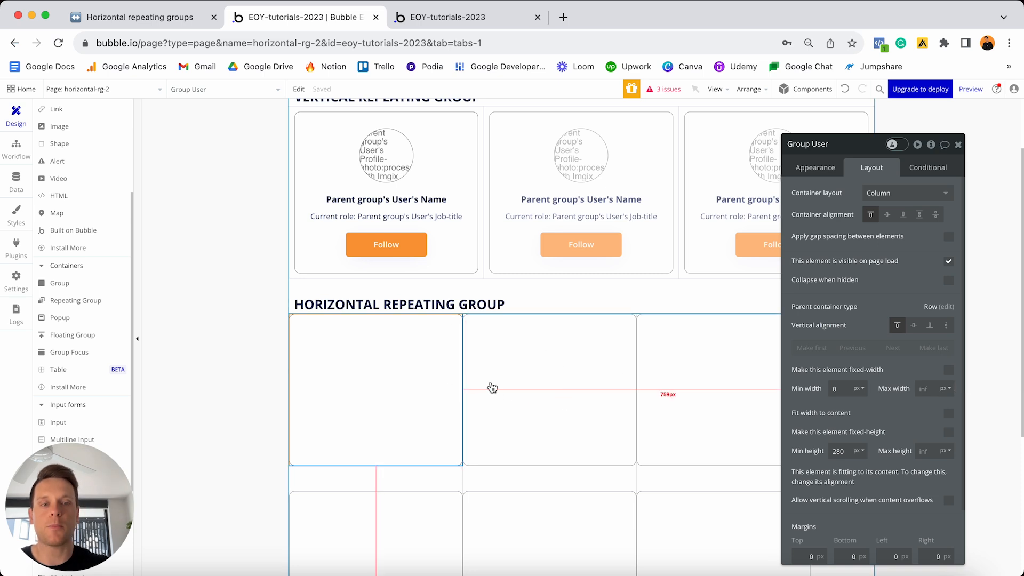
# Set the card group's top, bottom, left and right margins to 10 px each
pyautogui.scroll(-2, 897, 426)
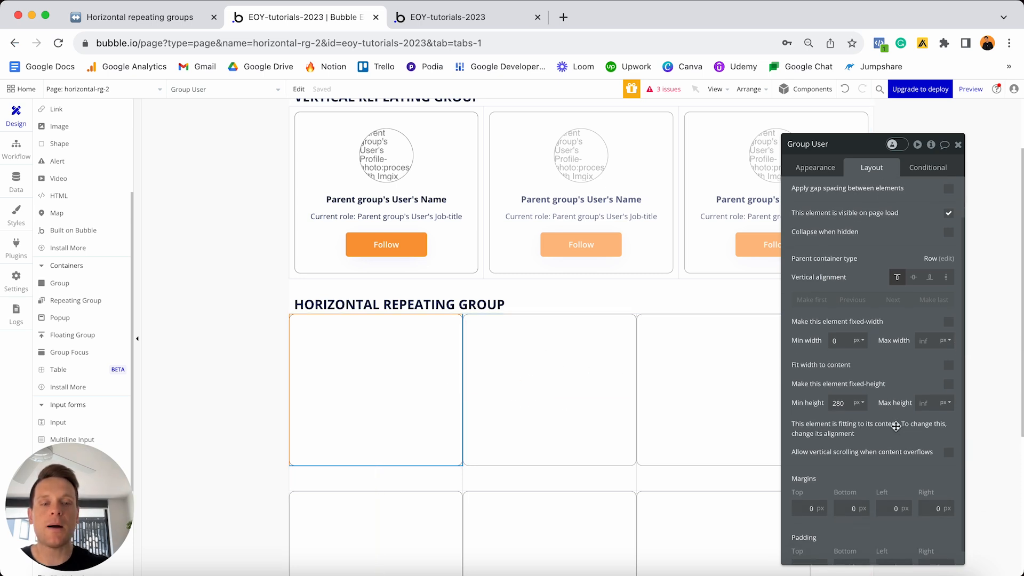
pyautogui.click(809, 508)
pyautogui.write('10')
pyautogui.click(845, 504)
pyautogui.write('10')
pyautogui.press('Tab')
pyautogui.write('10')
pyautogui.click(923, 506)
pyautogui.write('10')
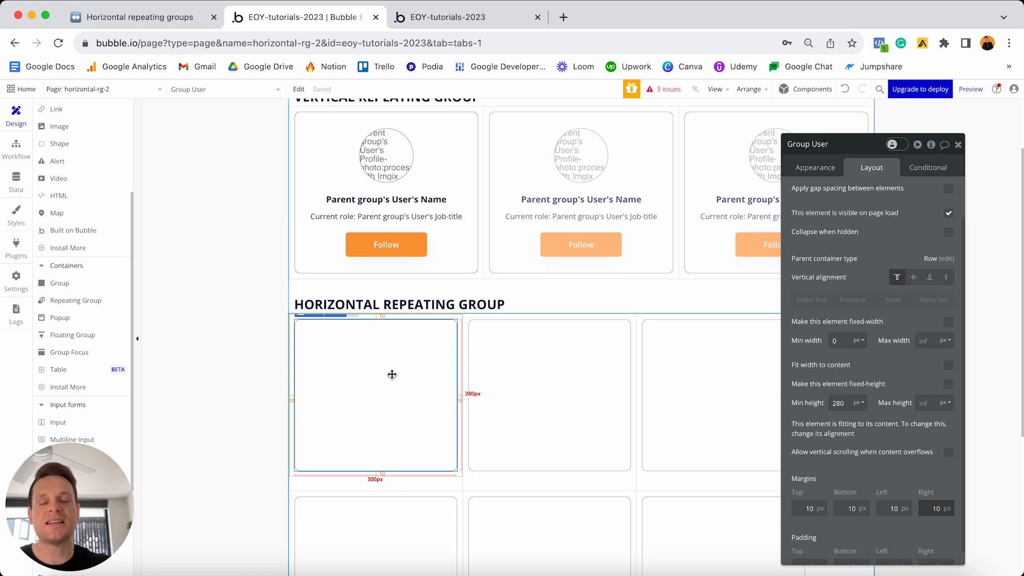
# Copy the image, name text, job-title text and Follow button from the vertical repeating group's card into the horizontal card group
pyautogui.click(397, 182)
pyautogui.keyDown('shift'); pyautogui.click(406, 199); pyautogui.keyUp('shift')
pyautogui.keyDown('shift'); pyautogui.click(406, 217); pyautogui.keyUp('shift')
pyautogui.keyDown('shift'); pyautogui.click(405, 245); pyautogui.keyUp('shift')
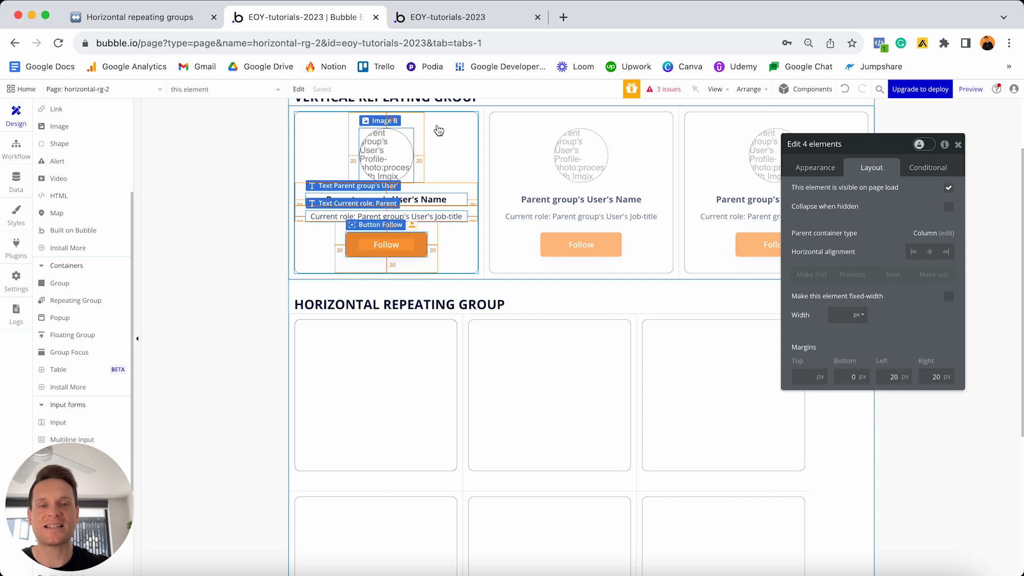
pyautogui.click(409, 389)
pyautogui.hotkey('ctrl', 'v')
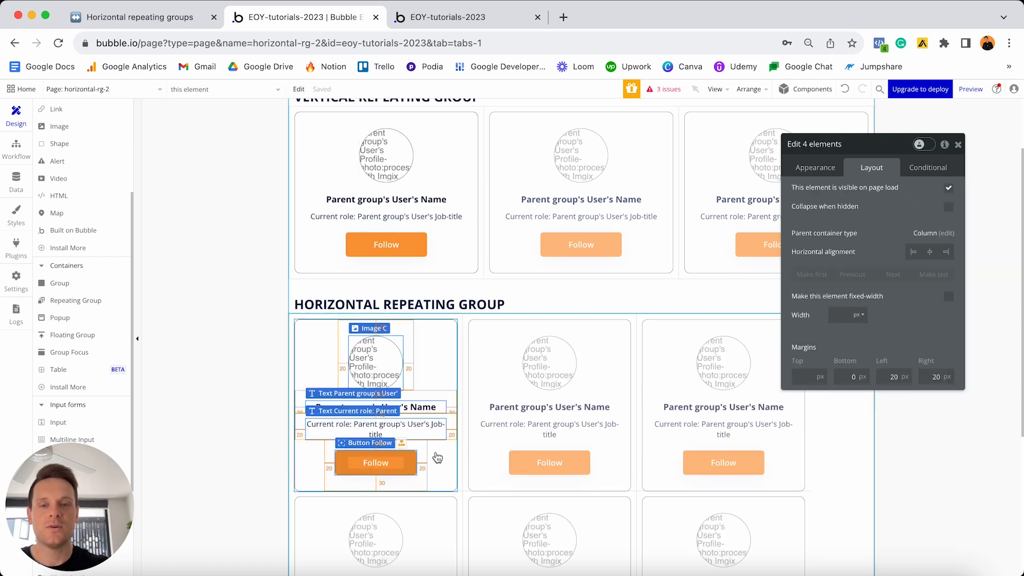
# Check the dynamic content settings of the copied image and texts, and the appearance of the copied Follow button
pyautogui.click(390, 374)
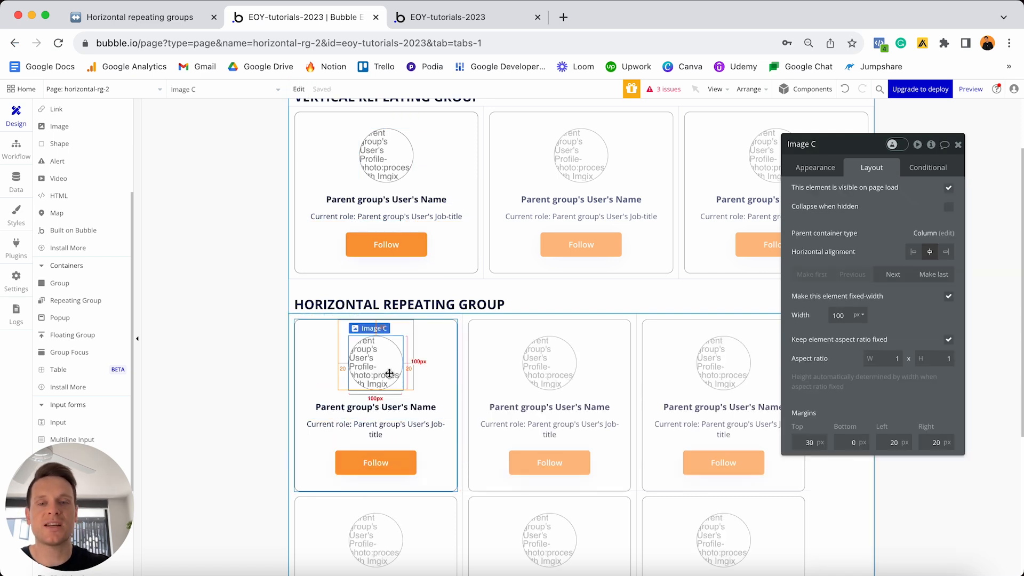
pyautogui.click(792, 174)
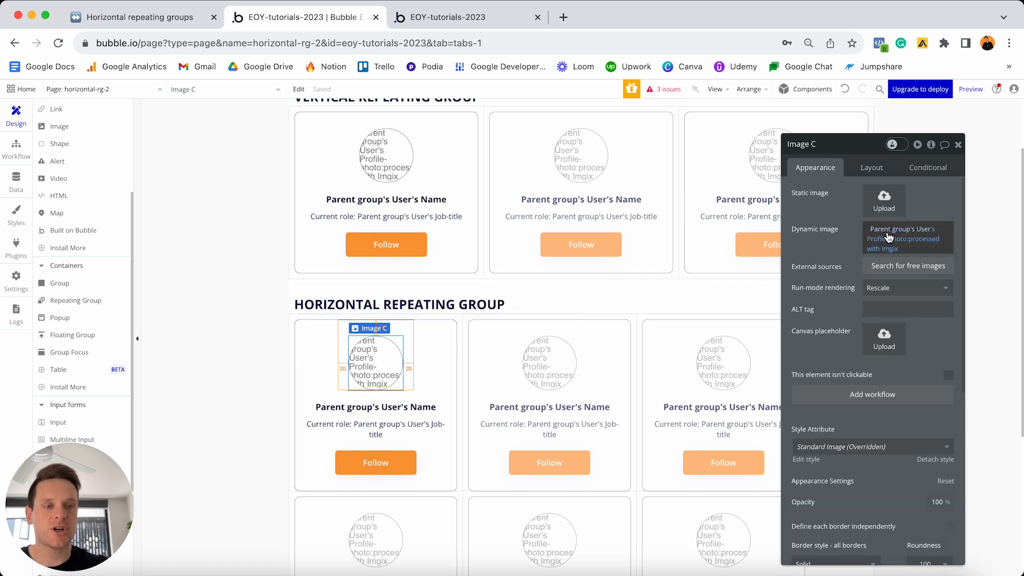
pyautogui.click(413, 409)
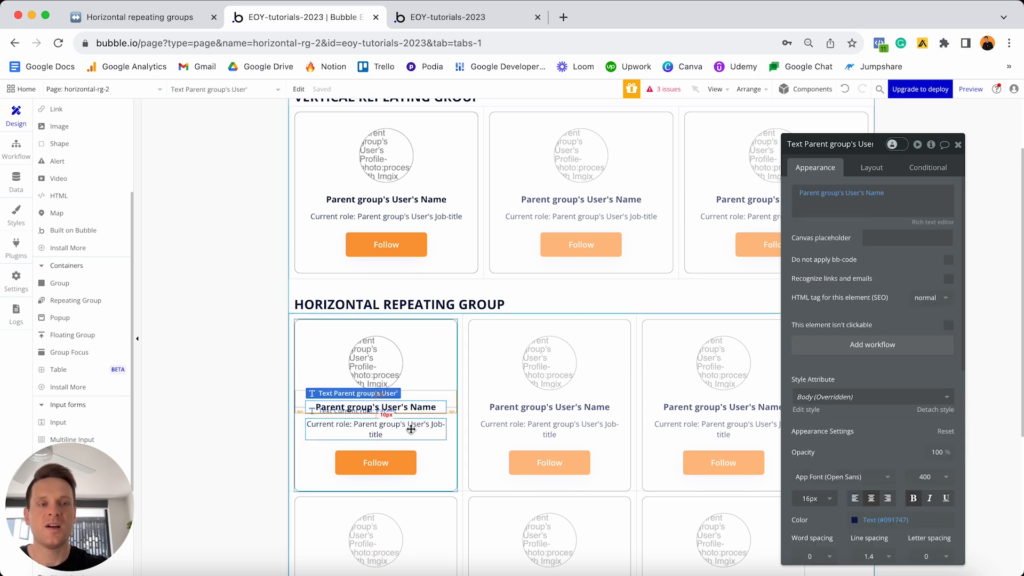
pyautogui.click(414, 426)
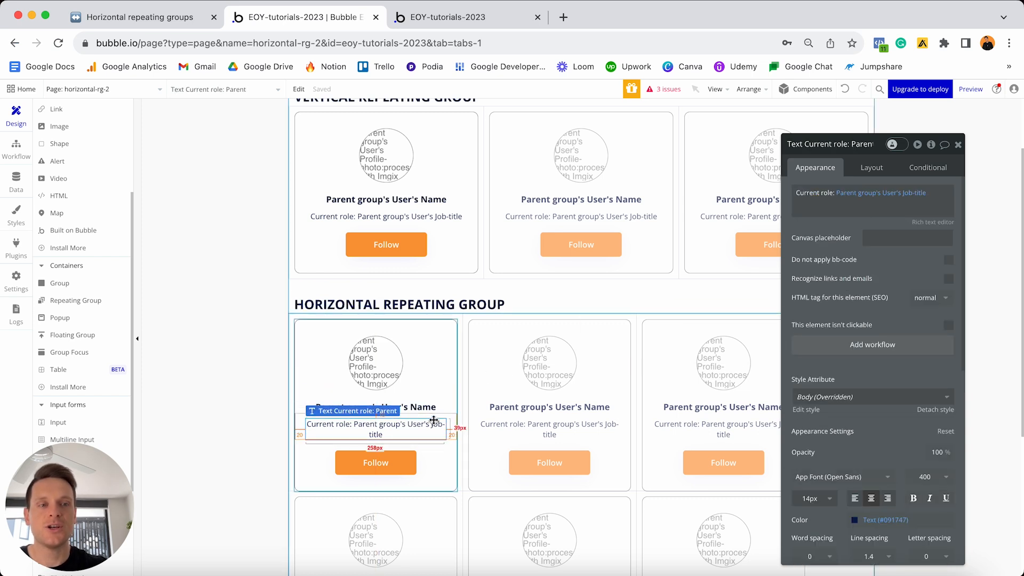
pyautogui.click(393, 469)
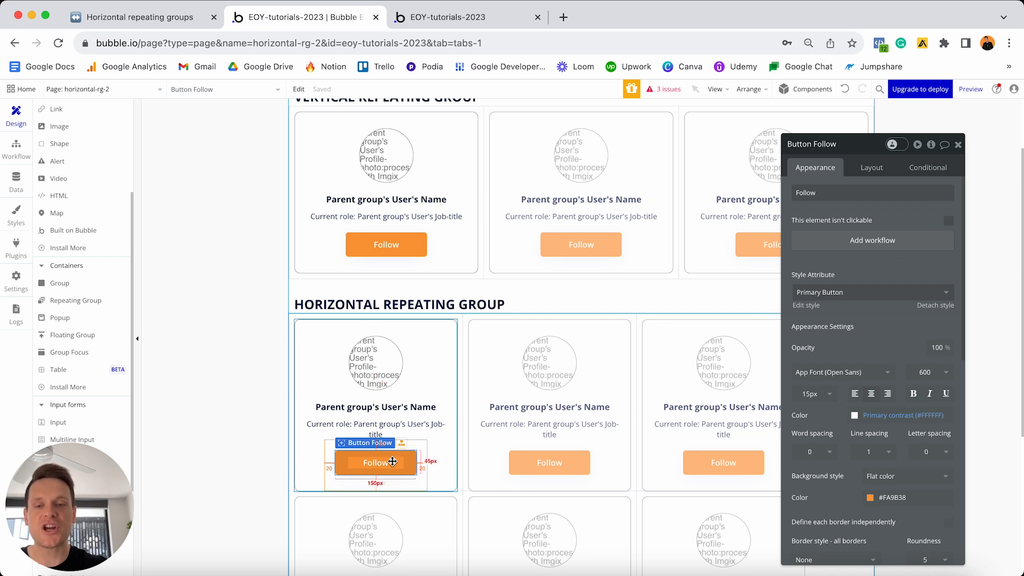
# Set the horizontal card group's minimum height to 0 px and select its Follow button
pyautogui.click(436, 344)
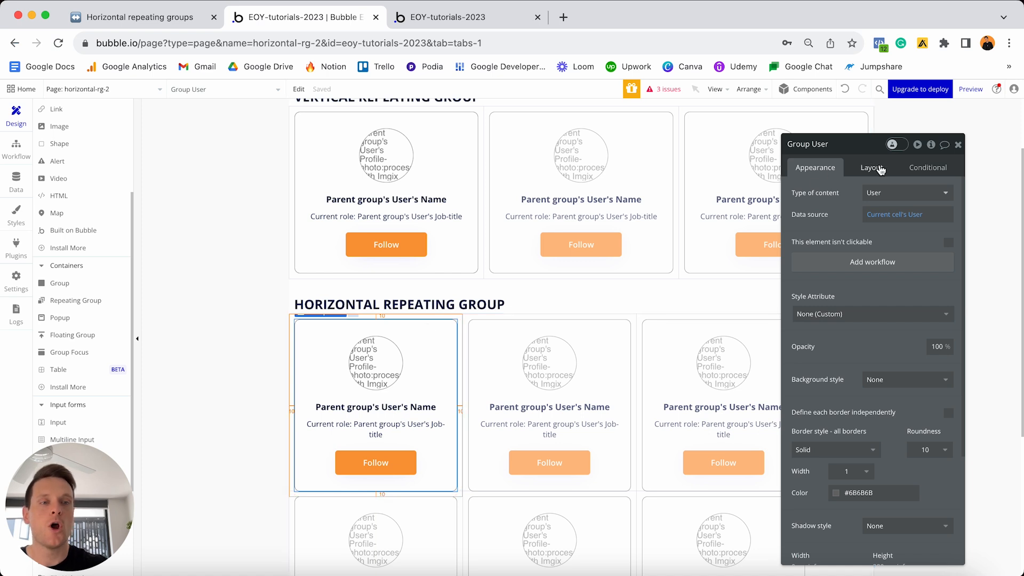
pyautogui.click(882, 170)
pyautogui.click(846, 453)
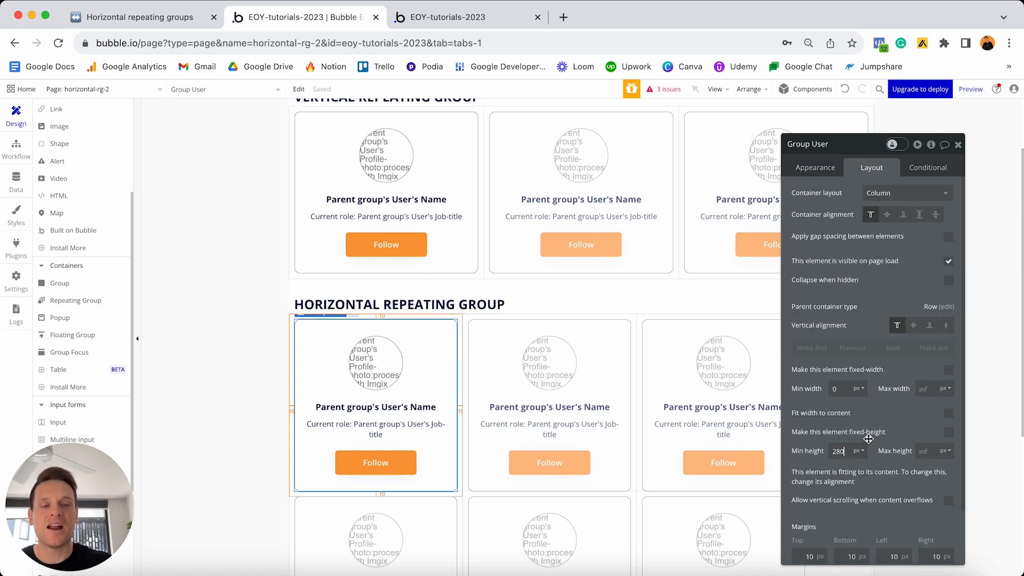
pyautogui.press('super+a')
pyautogui.write('0')
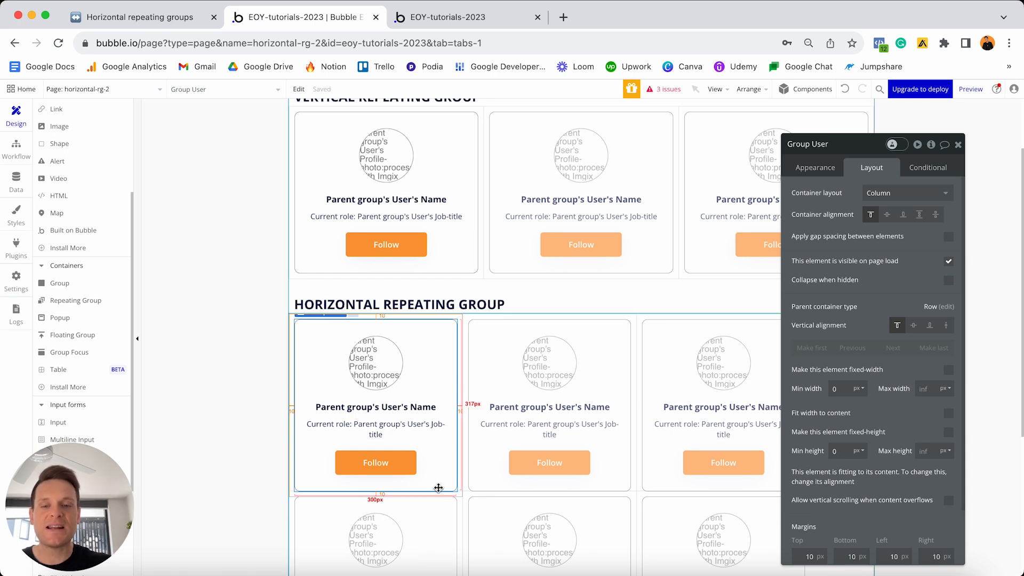
pyautogui.click(409, 469)
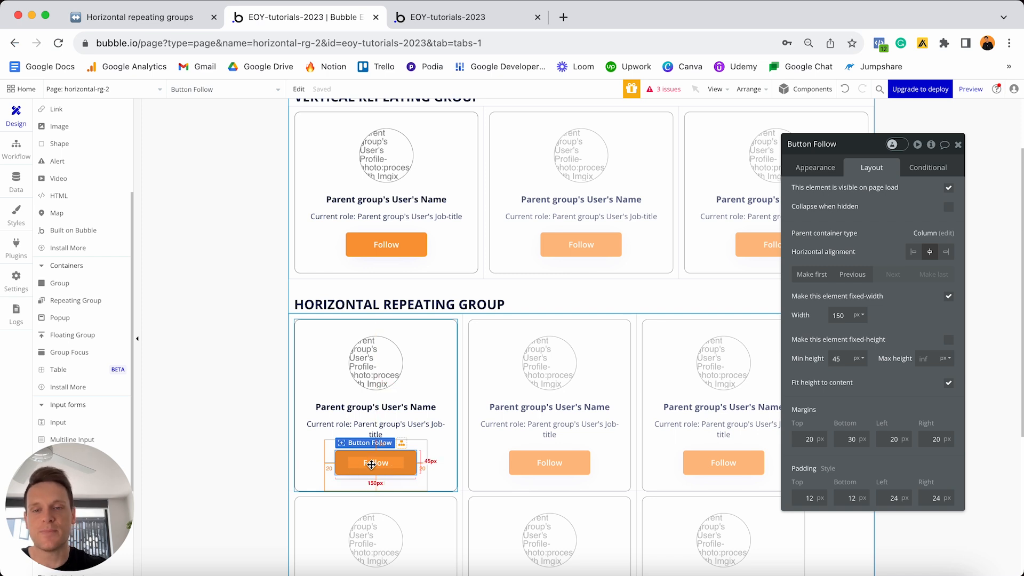
# Switch to the Notion checklist and mark all five "Designing the elements" items as done
pyautogui.click(173, 20)
pyautogui.click(414, 382)
pyautogui.click(415, 398)
pyautogui.click(414, 415)
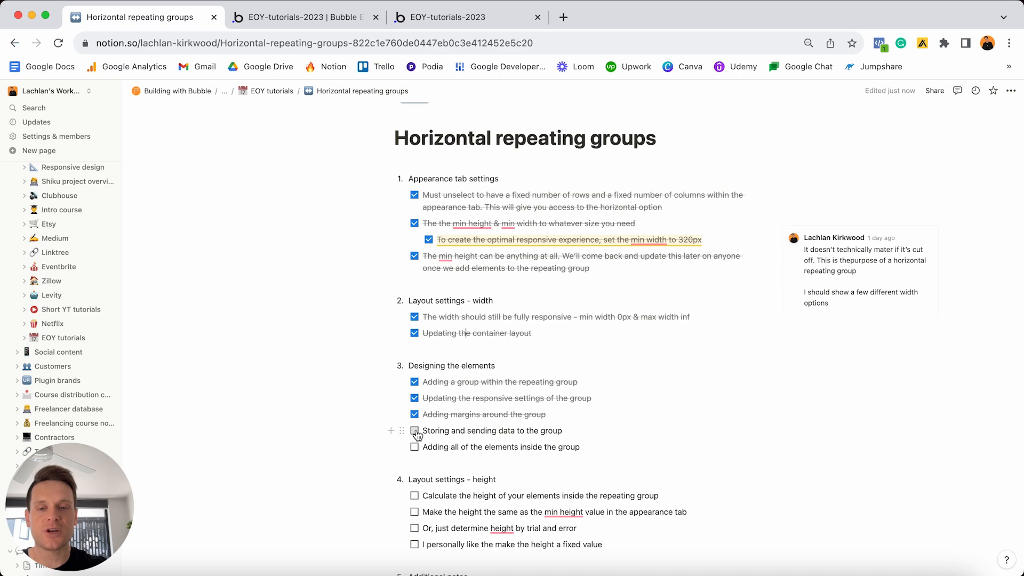
pyautogui.click(415, 430)
pyautogui.click(414, 447)
pyautogui.scroll(-2, 416, 447)
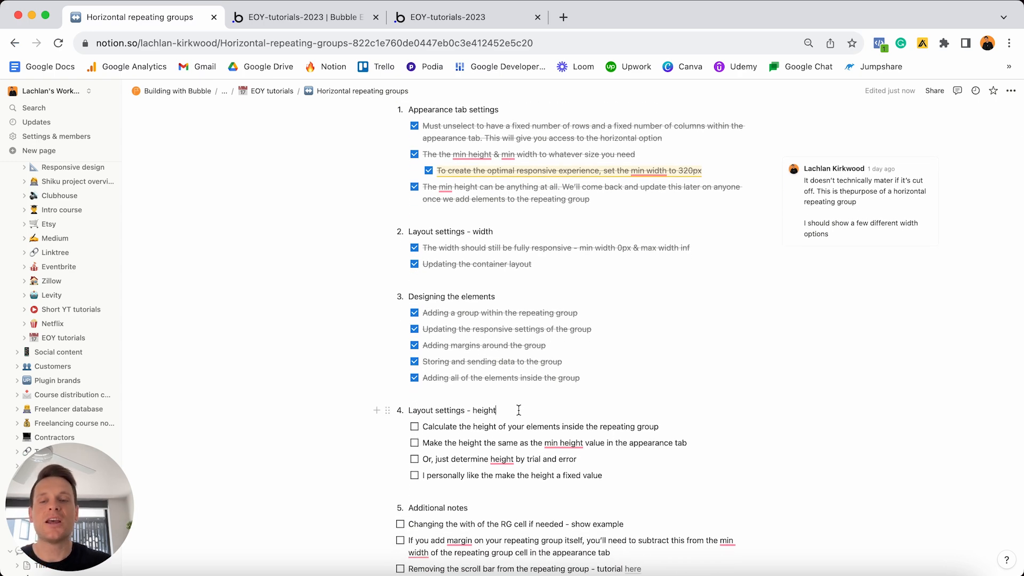
# Review the checklist's "Layout settings - height" heading, return to the Bubble editor and examine the horizontal repeating group's layout settings
pyautogui.tripleClick(518, 409)
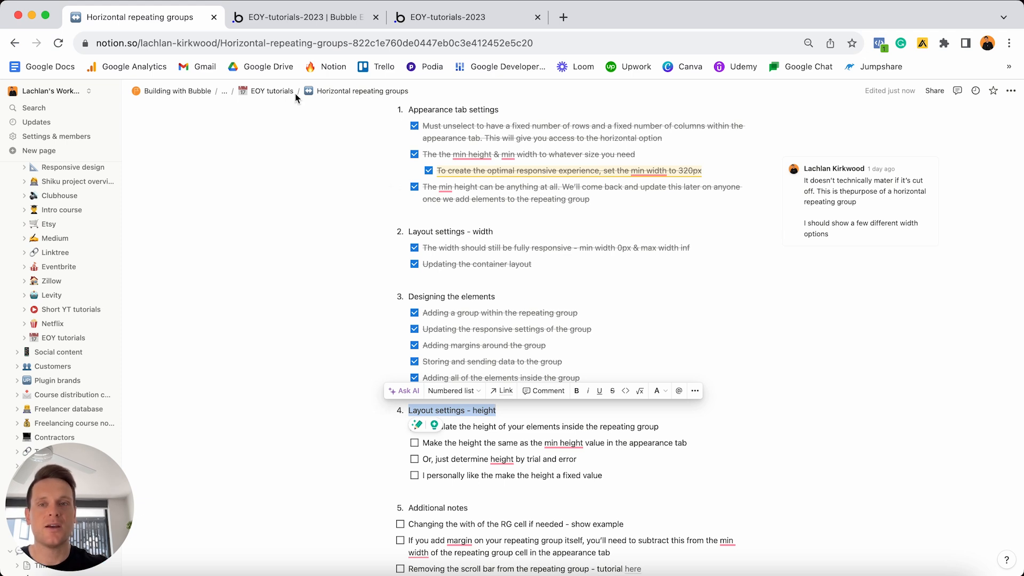
pyautogui.click(299, 17)
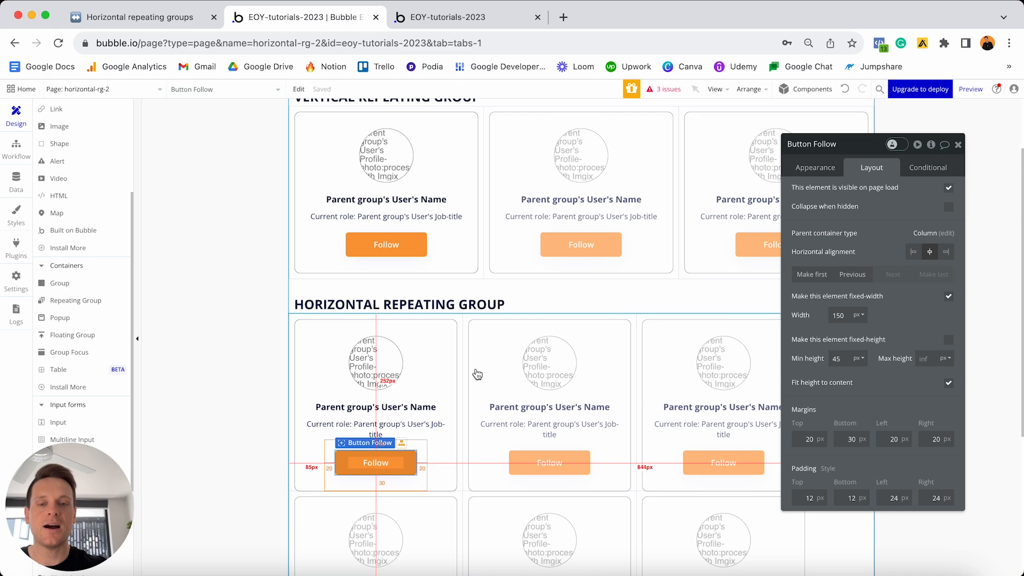
pyautogui.scroll(-5, 477, 374)
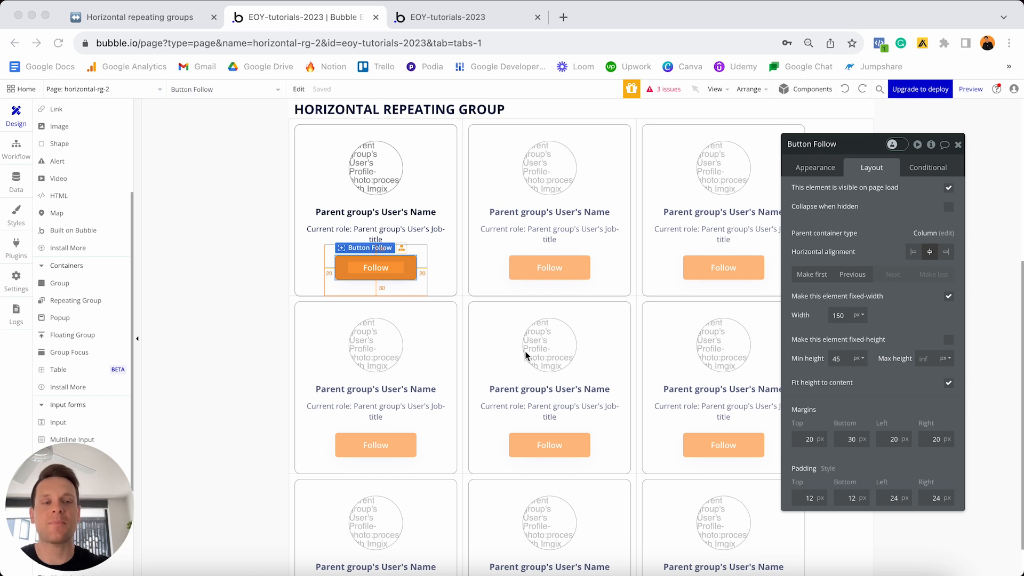
pyautogui.click(588, 247)
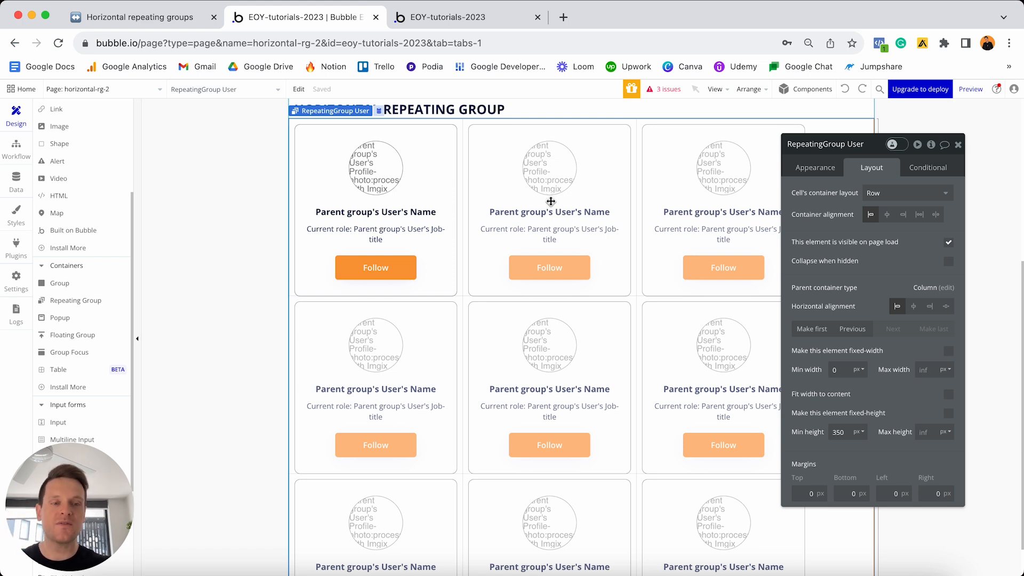
pyautogui.scroll(-3, 551, 202)
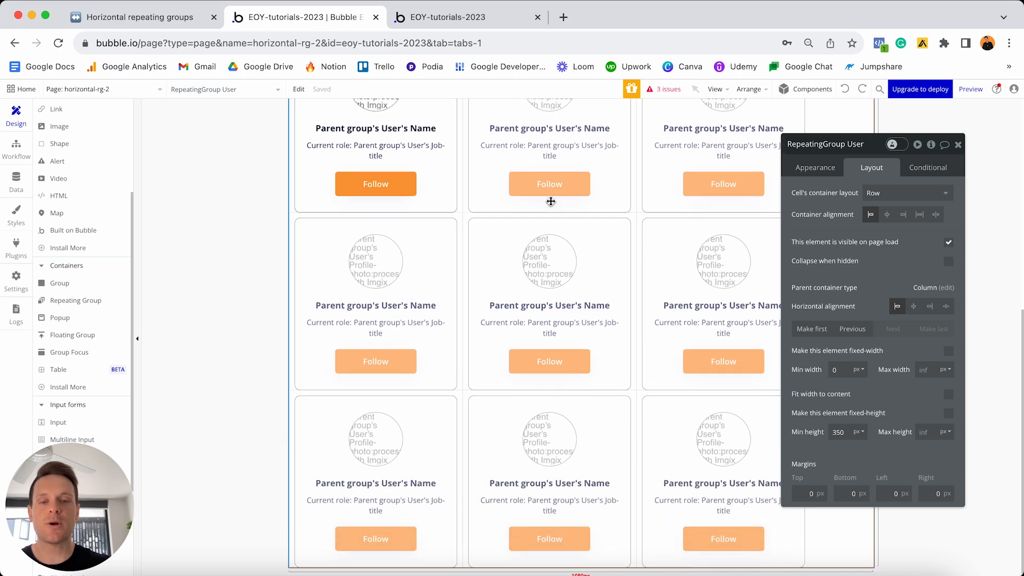
pyautogui.scroll(4, 550, 202)
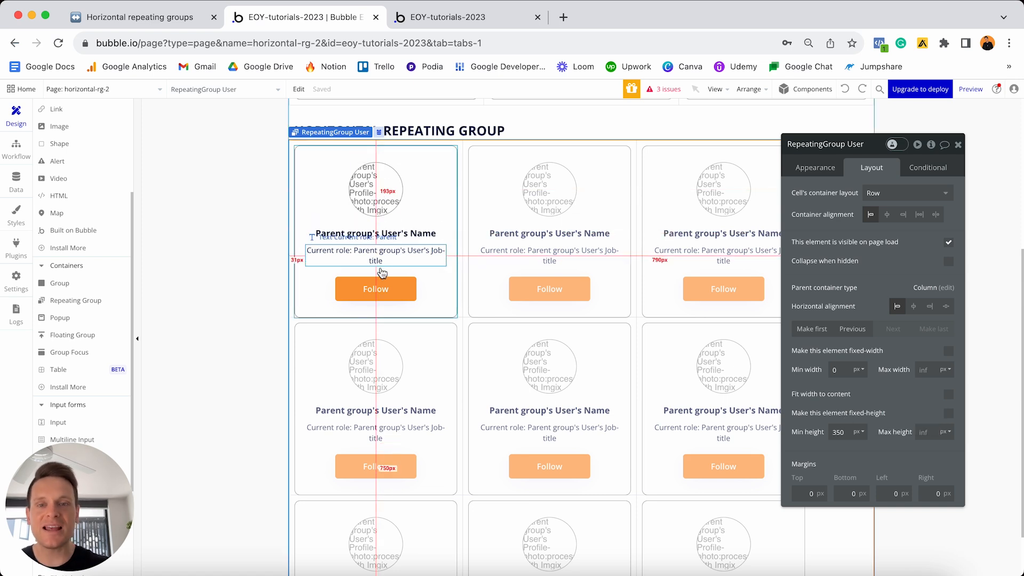
# Check the layout settings of the card's image and name text, including the text's appearance settings
pyautogui.click(368, 190)
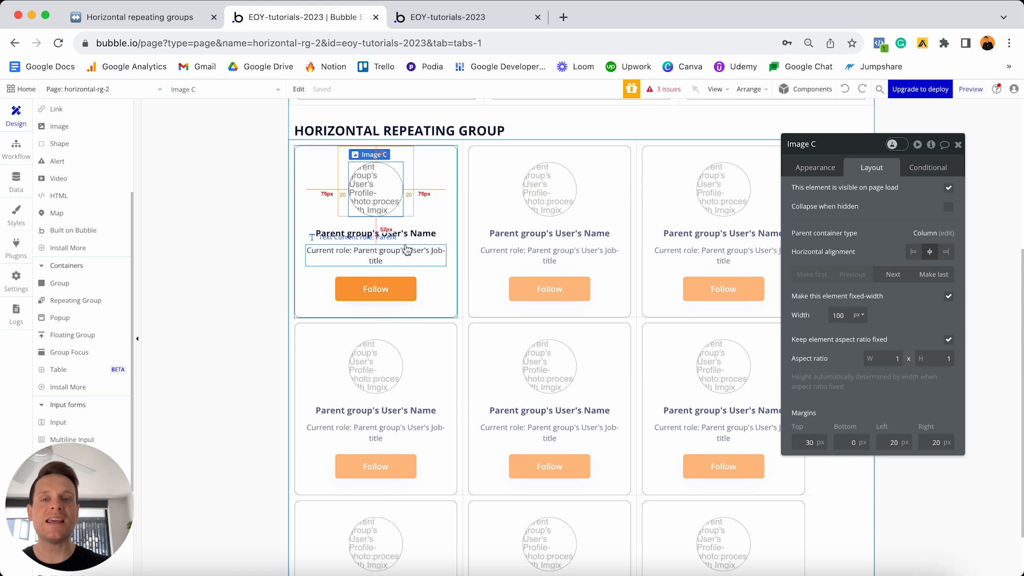
pyautogui.click(393, 233)
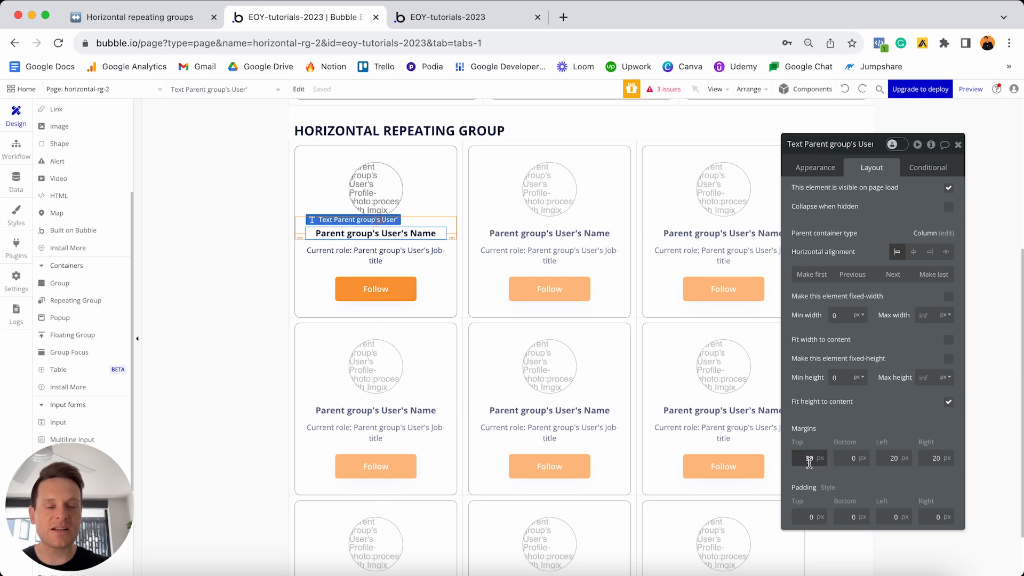
pyautogui.click(812, 168)
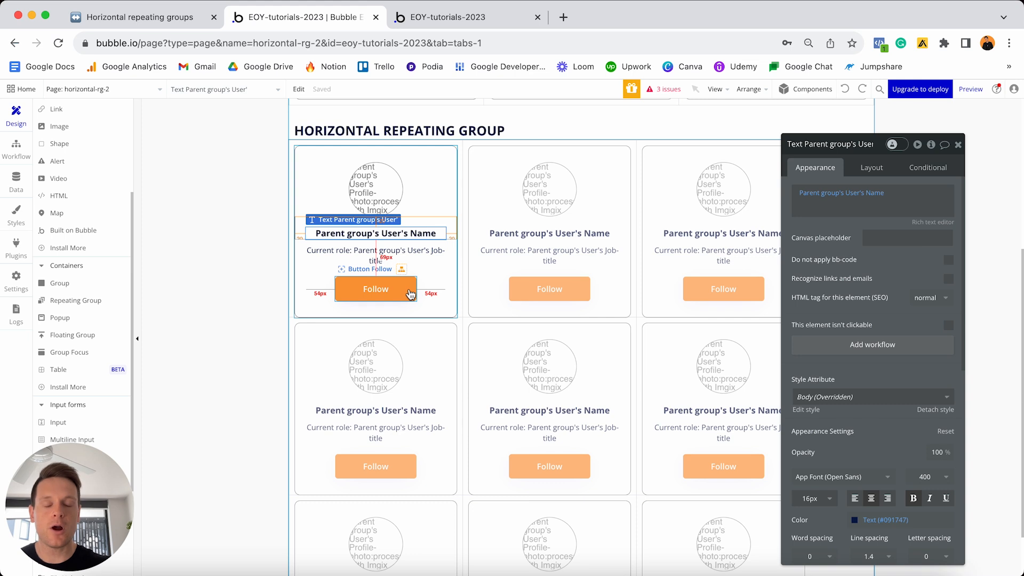
# Set the horizontal repeating group's minimum row height to 500 px
pyautogui.click(592, 285)
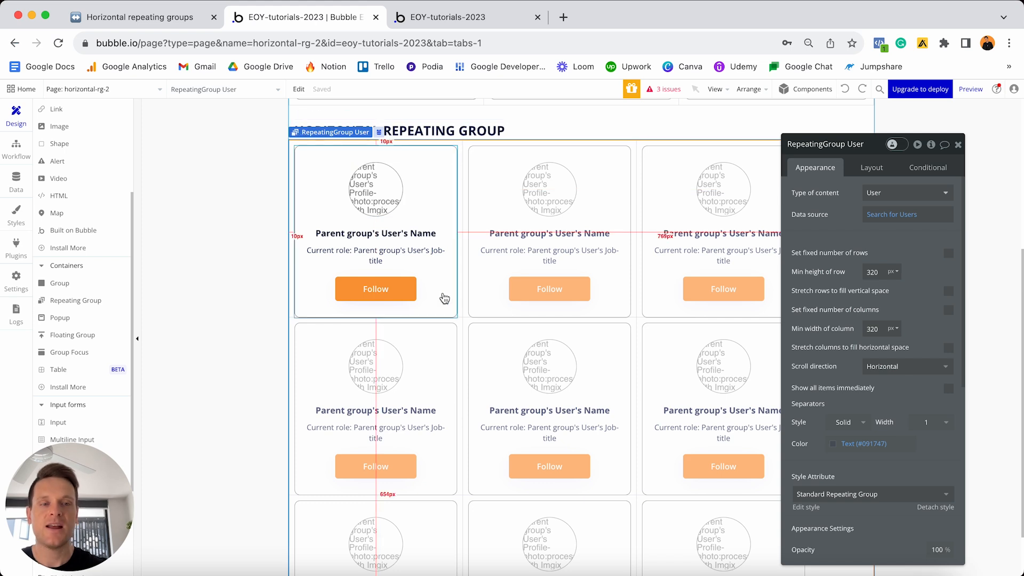
pyautogui.doubleClick(884, 272)
pyautogui.write('500')
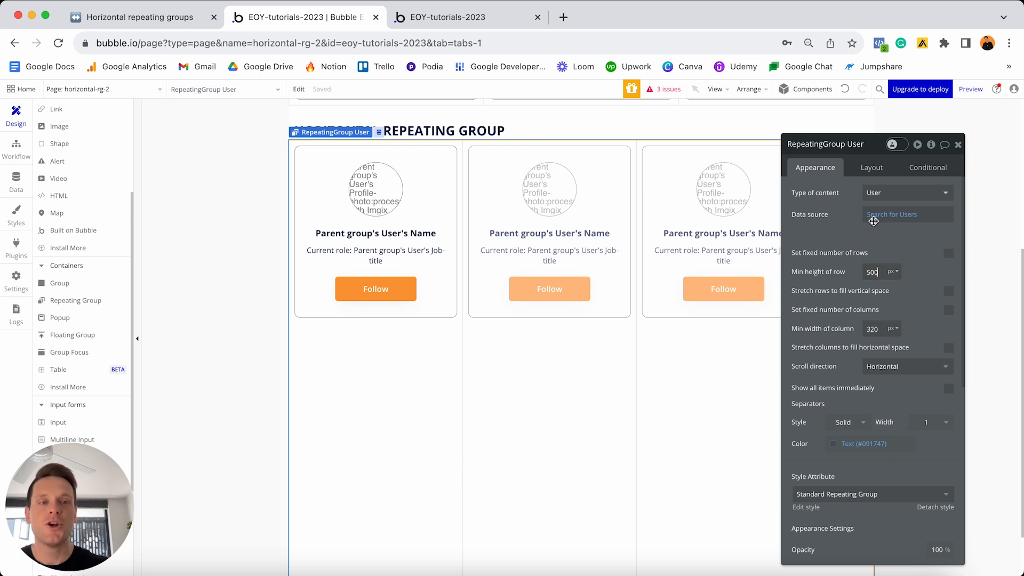
# Give the horizontal repeating group a height of 500 px and make it fixed-height
pyautogui.click(871, 168)
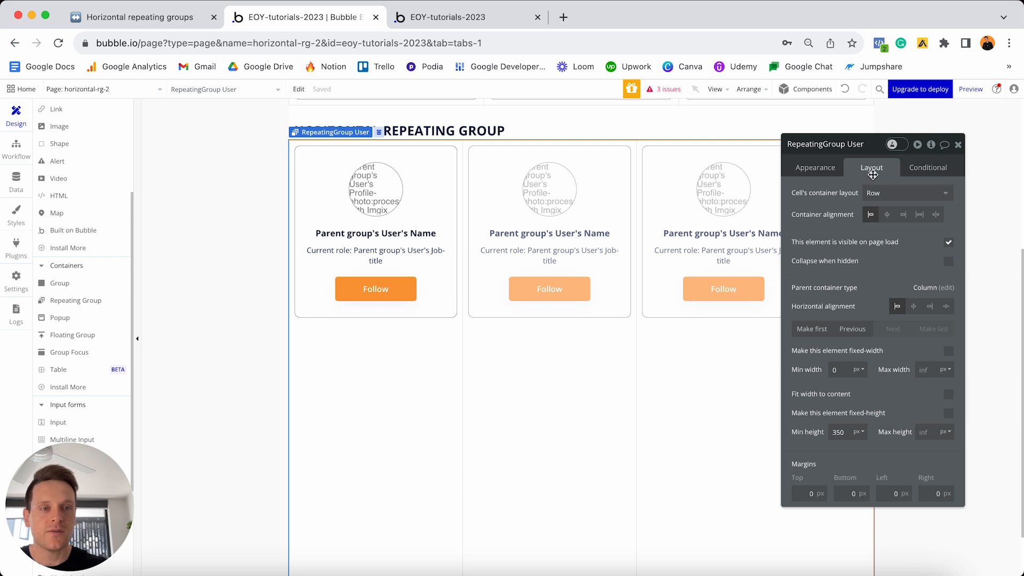
pyautogui.doubleClick(851, 432)
pyautogui.write('5')
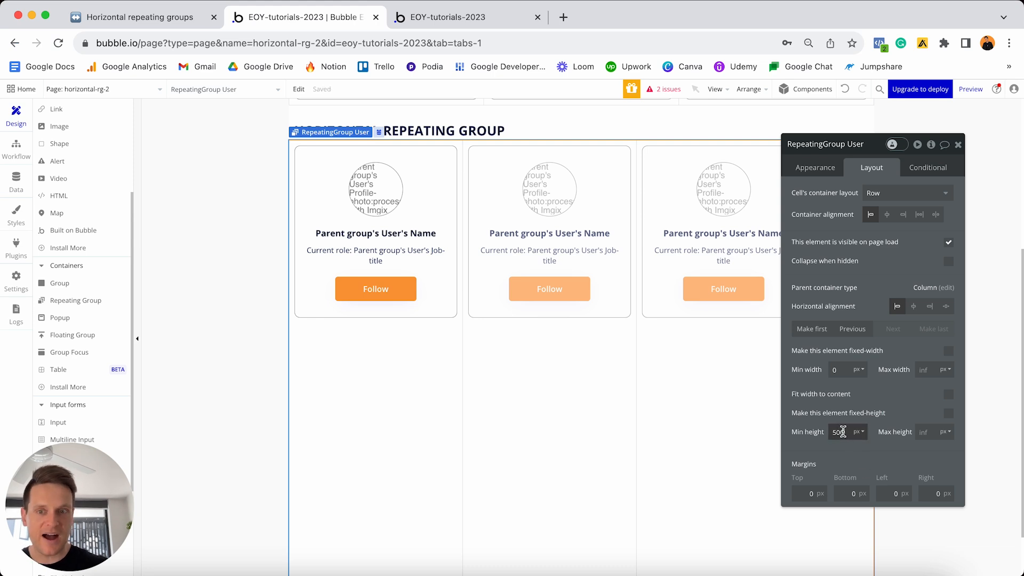
pyautogui.click(949, 414)
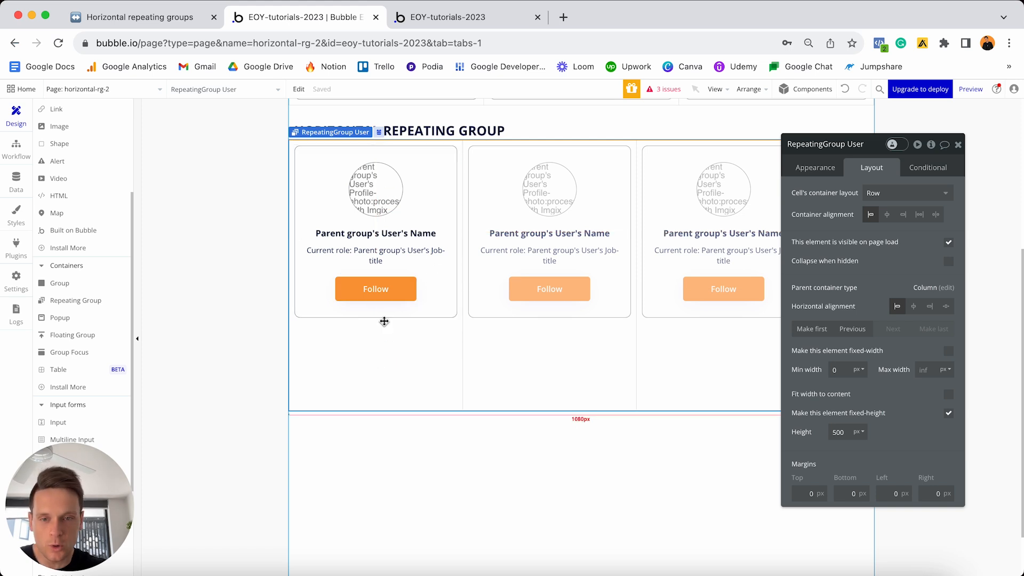
# Try a minimum height of 500 px on the horizontal card group and undo the change
pyautogui.click(439, 305)
pyautogui.click(842, 450)
pyautogui.press('BackSpace')
pyautogui.write('500')
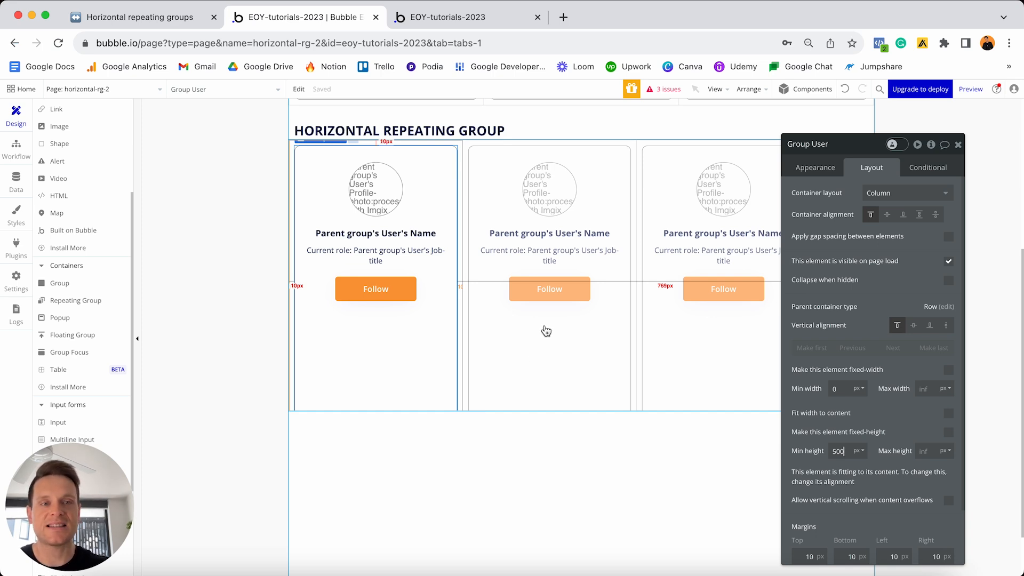
pyautogui.click(845, 90)
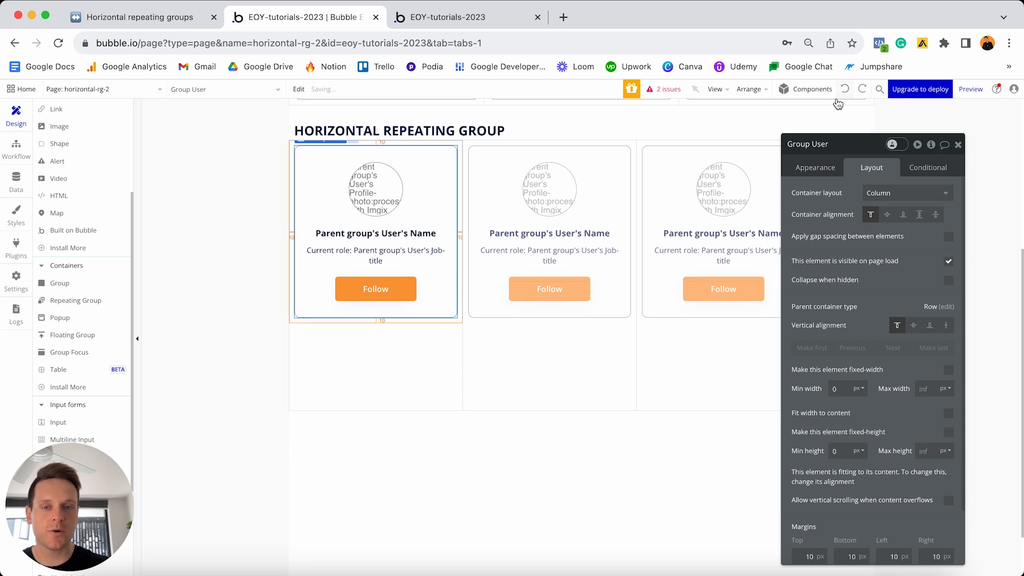
# Set the horizontal repeating group's minimum row height to 320 px
pyautogui.click(643, 291)
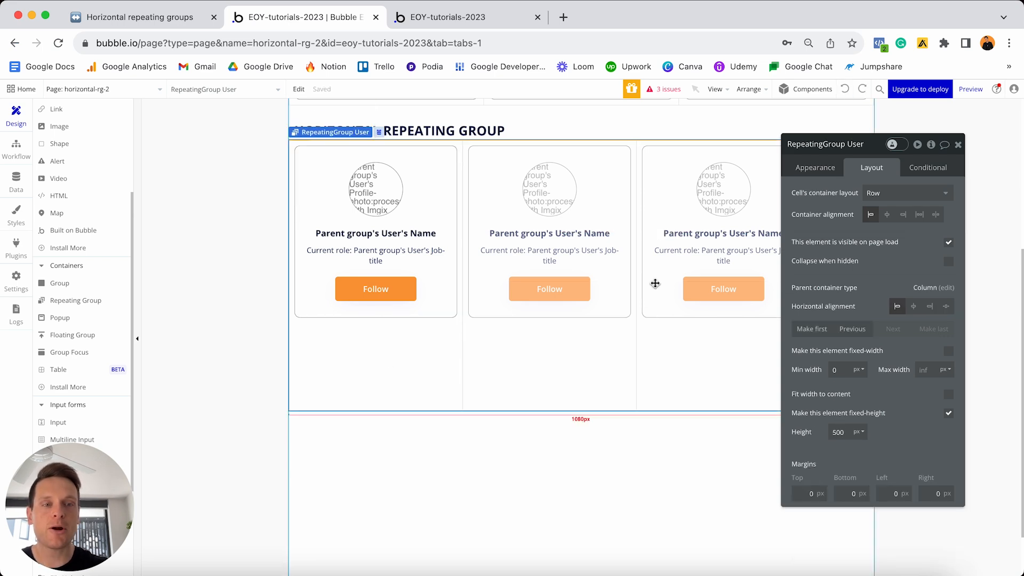
pyautogui.click(814, 168)
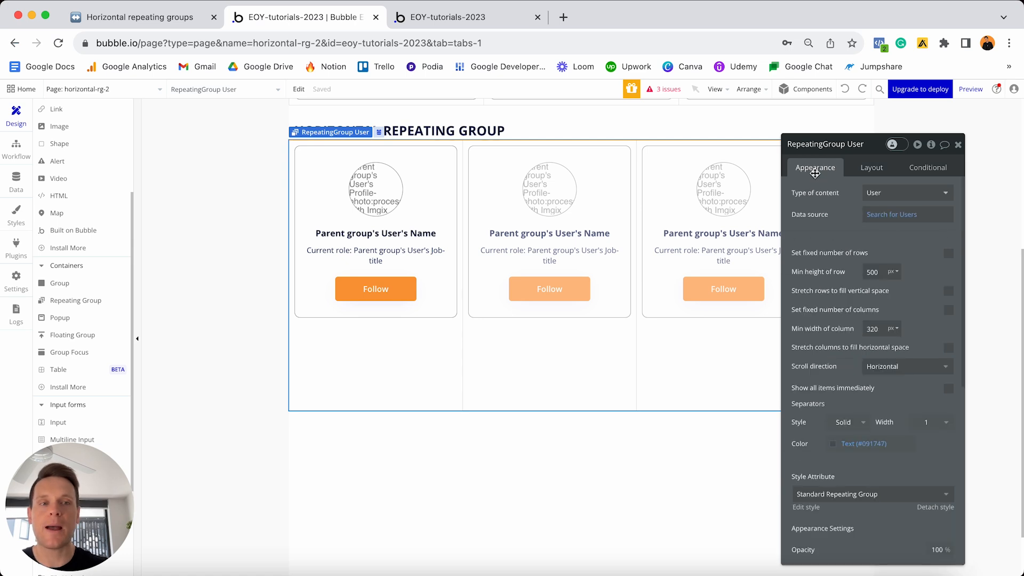
pyautogui.doubleClick(873, 273)
pyautogui.write('320')
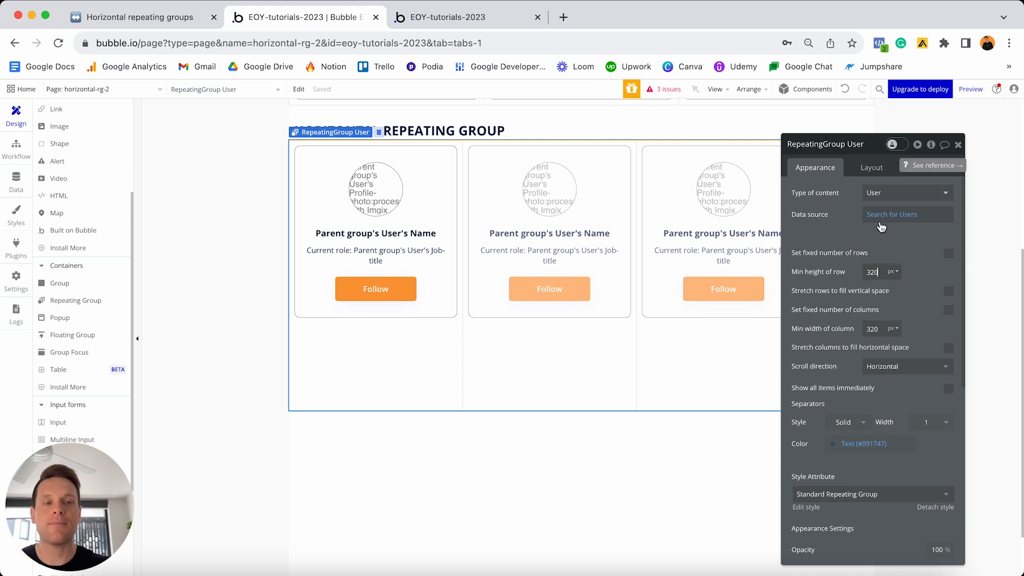
# Set the horizontal repeating group's fixed height to 320 px to match its row height
pyautogui.click(872, 168)
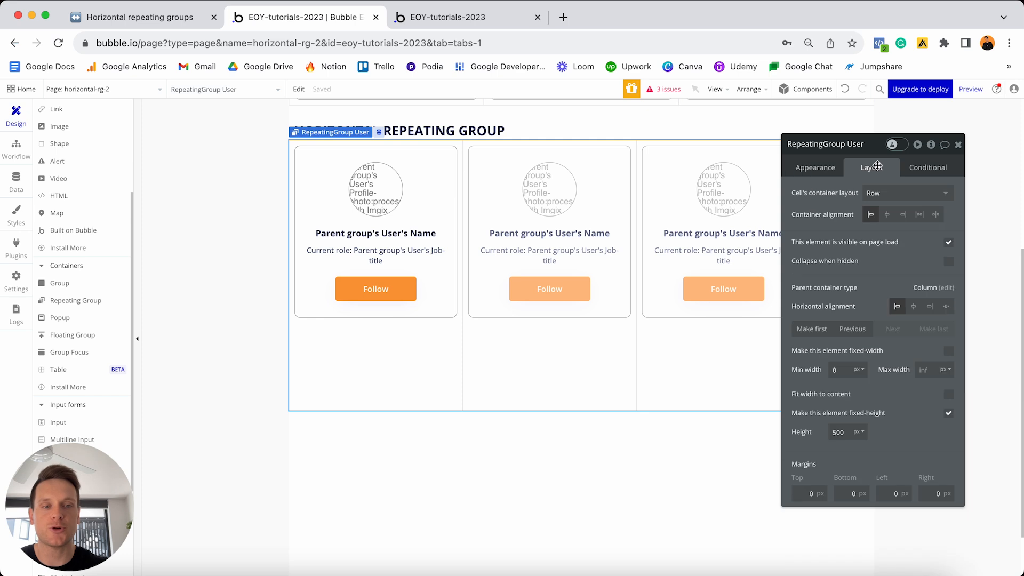
pyautogui.click(844, 432)
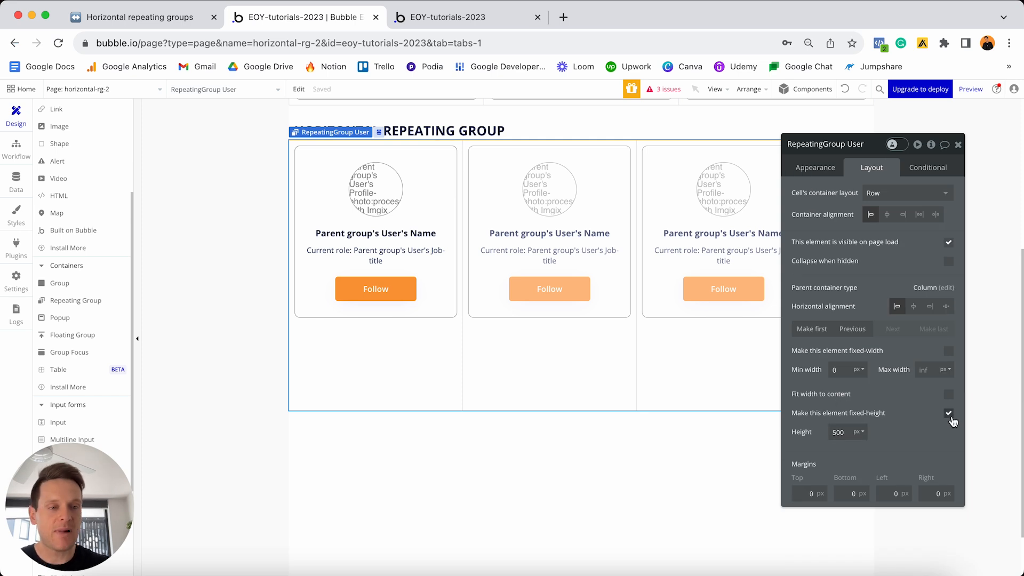
pyautogui.press('BackSpace')
pyautogui.press('BackSpace')
pyautogui.press('BackSpace')
pyautogui.write('320')
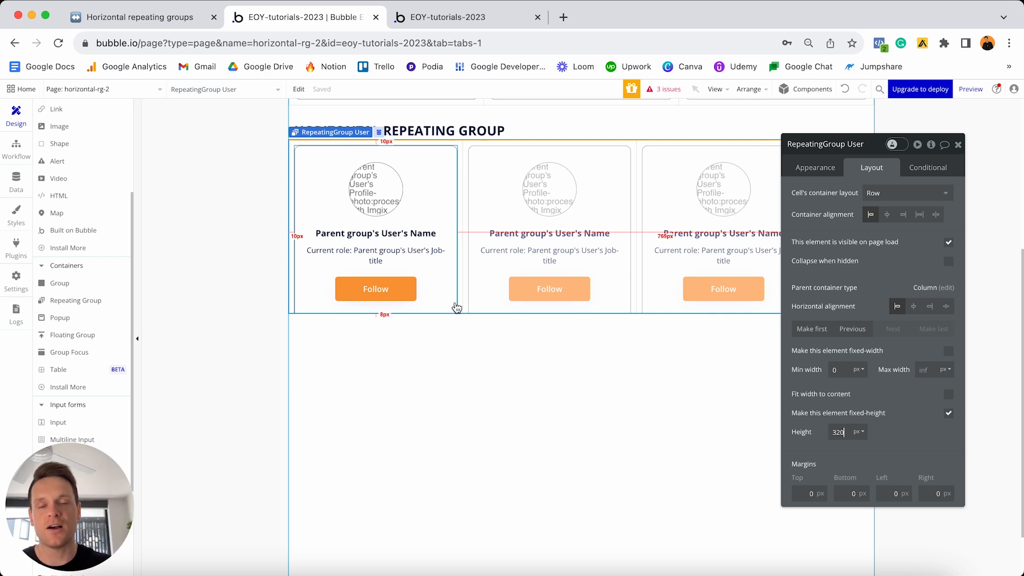
# Preview the page and scroll sideways through the user cards in the horizontal repeating group
pyautogui.click(971, 89)
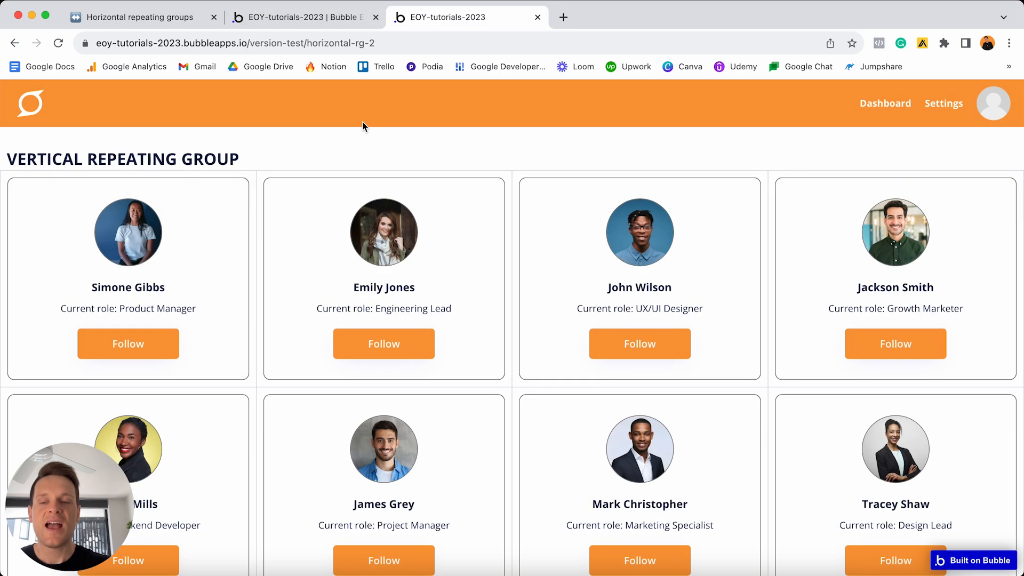
pyautogui.scroll(-10, 363, 126)
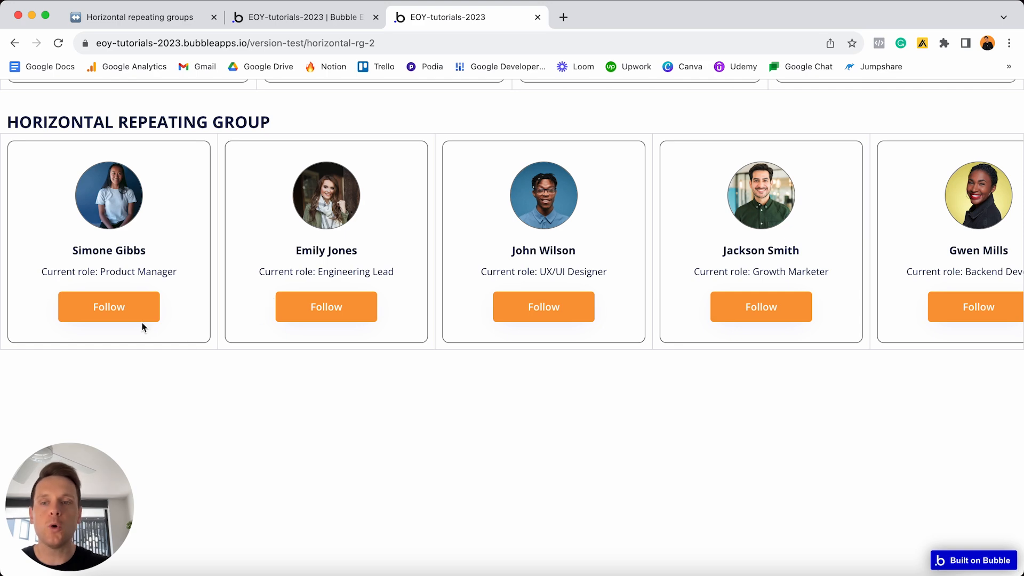
pyautogui.hscroll(6, 331, 248)
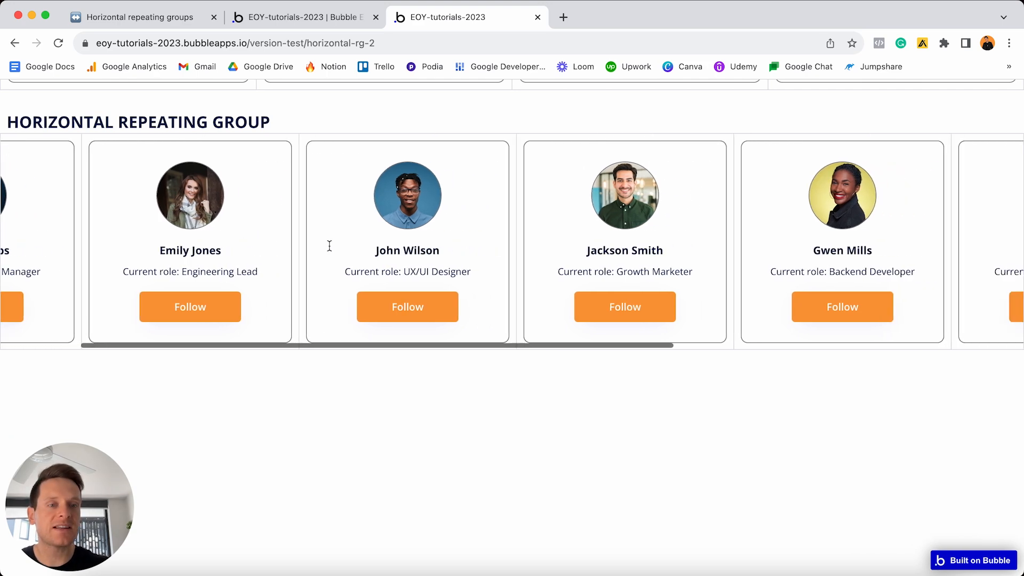
pyautogui.hscroll(5, 341, 245)
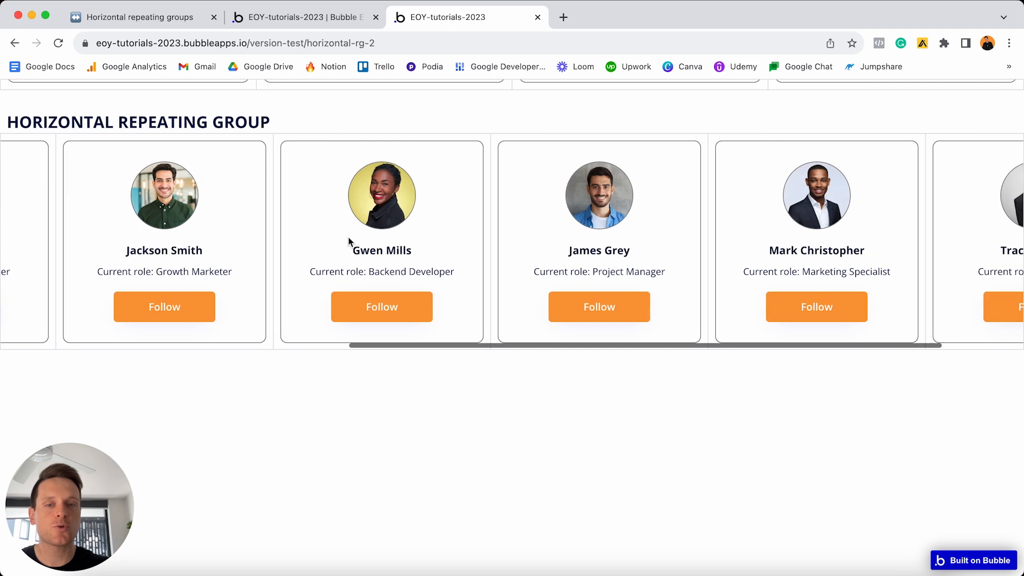
pyautogui.hscroll(-11, 347, 239)
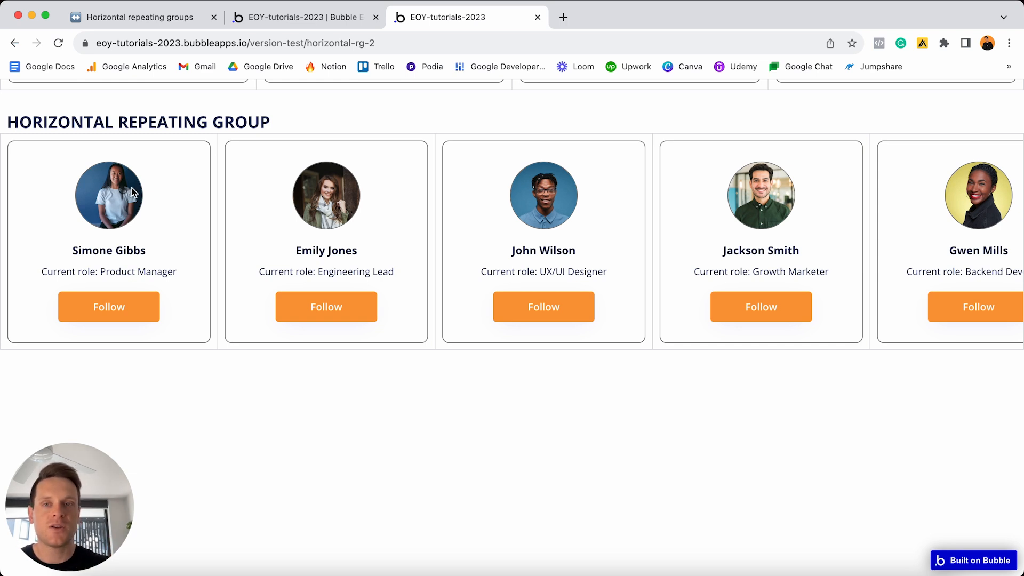
# Return to the Bubble editor and set the horizontal repeating group's minimum column width to 500 px
pyautogui.click(316, 24)
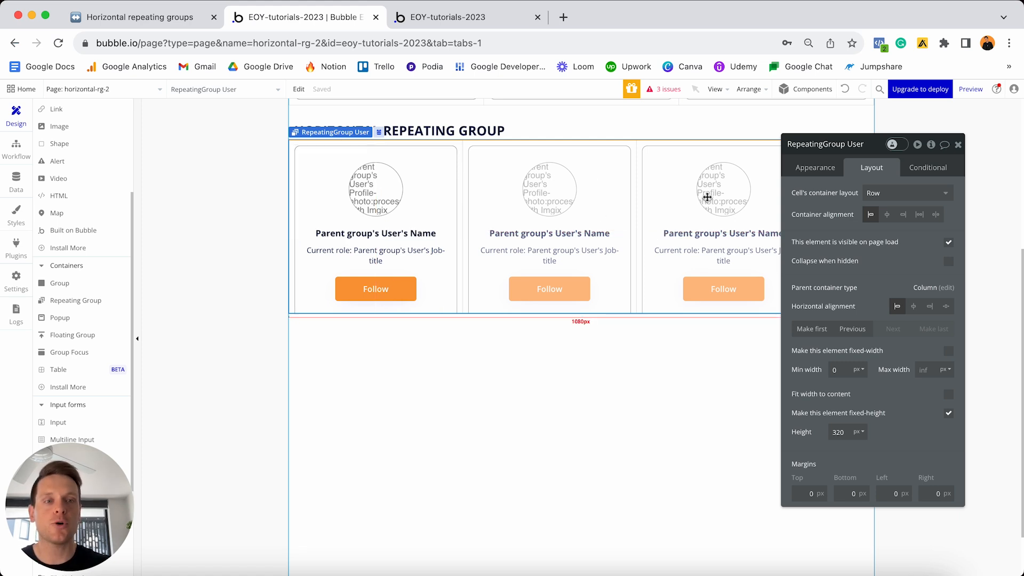
pyautogui.click(814, 169)
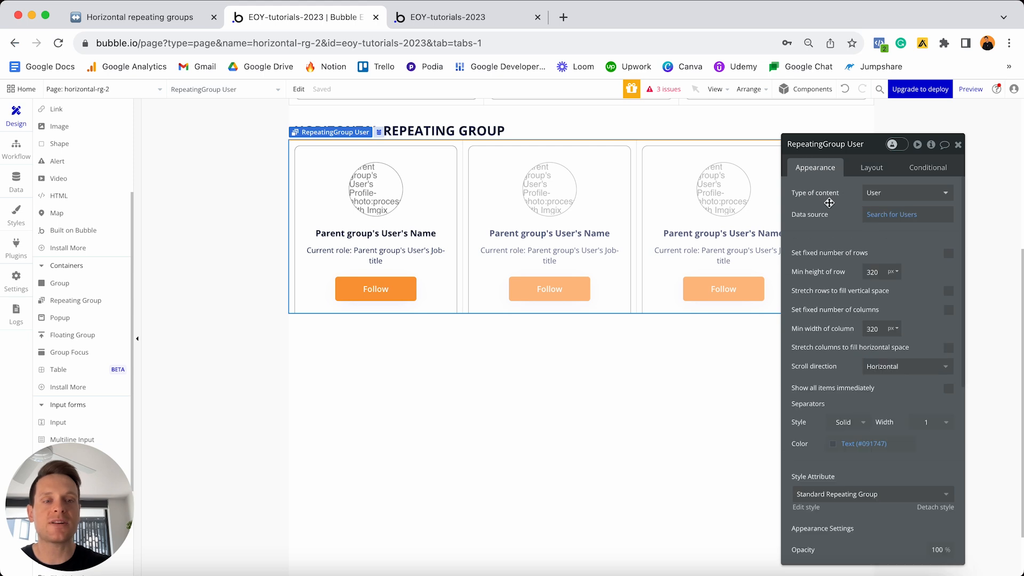
pyautogui.click(881, 329)
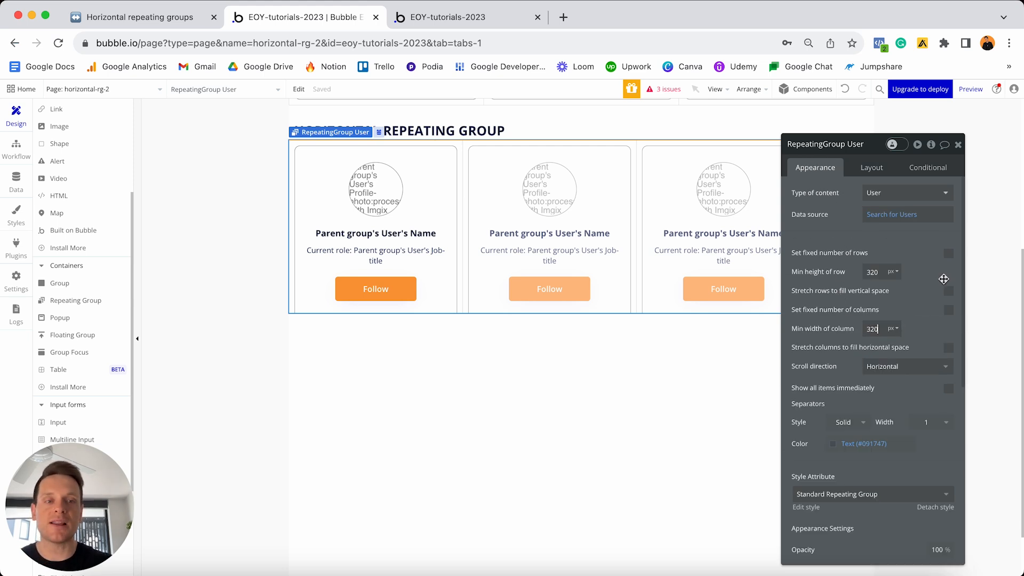
pyautogui.press('BackSpace')
pyautogui.press('BackSpace')
pyautogui.press('BackSpace')
pyautogui.write('500')
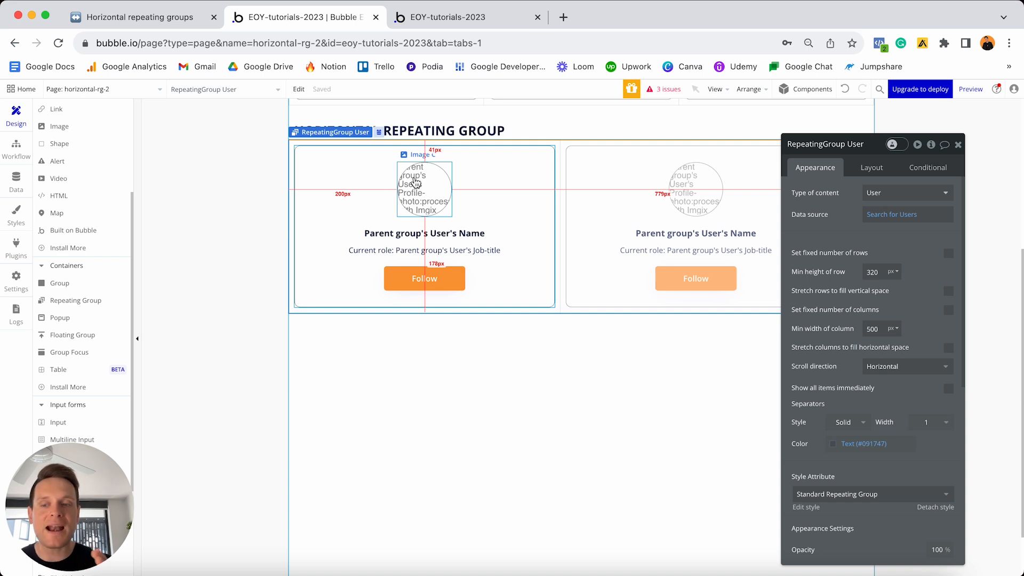
# Check the card group's layout settings and reload the page preview to examine the wider cards
pyautogui.click(497, 174)
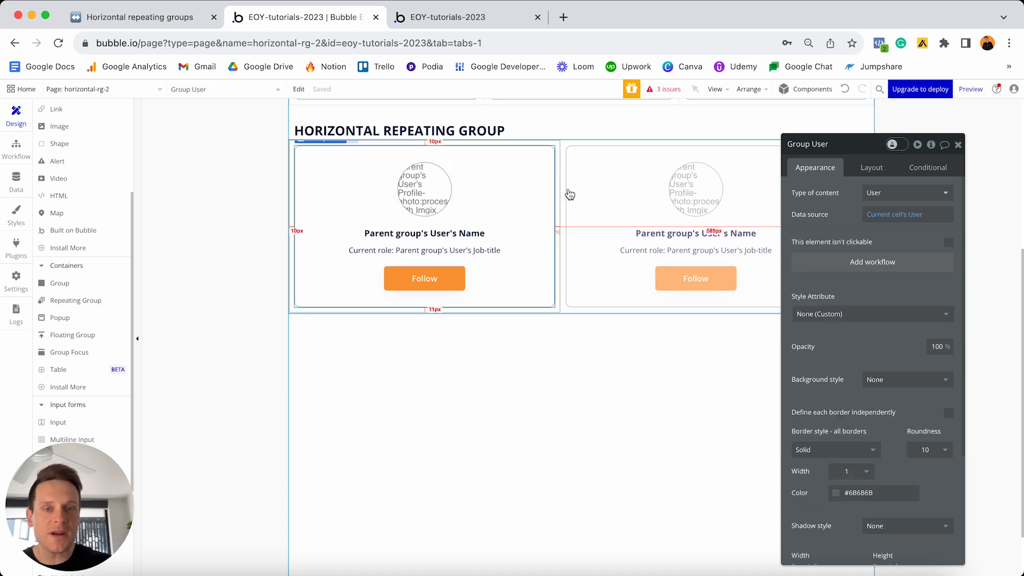
pyautogui.click(875, 169)
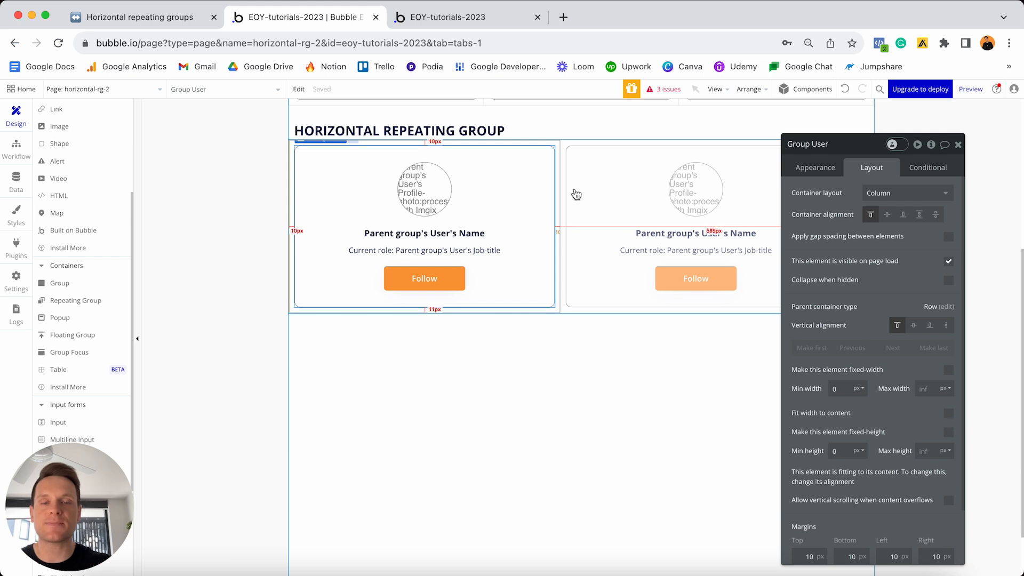
pyautogui.click(456, 17)
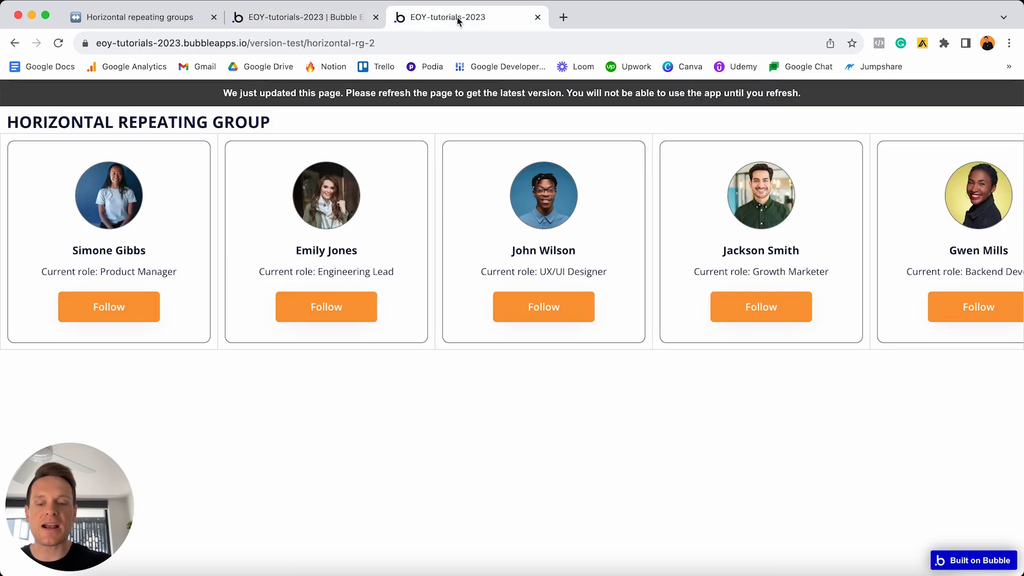
pyautogui.press('super+r')
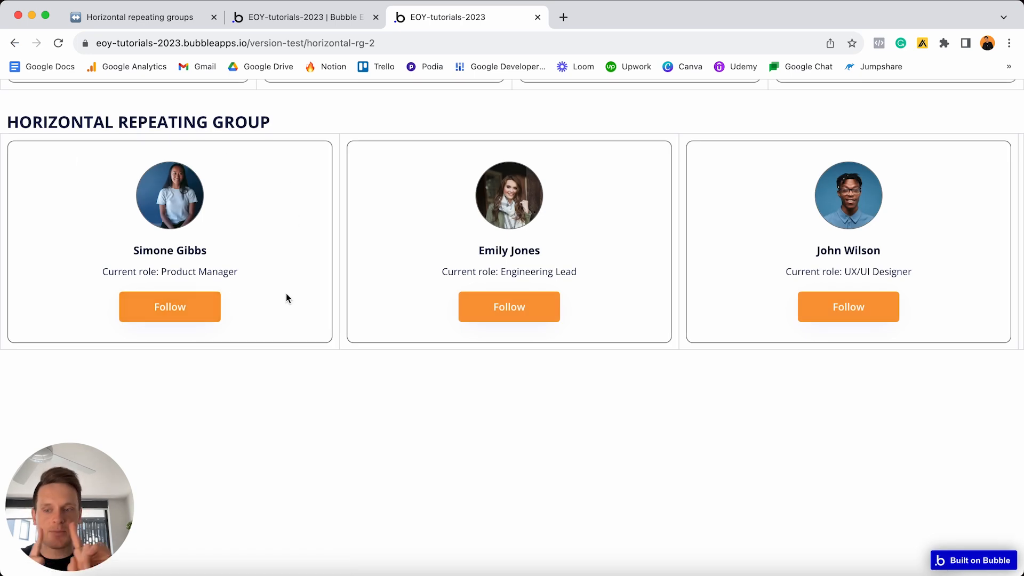
# Return to the Bubble editor, undo the last column width change and show the page in the responsive view at 320 px
pyautogui.click(299, 17)
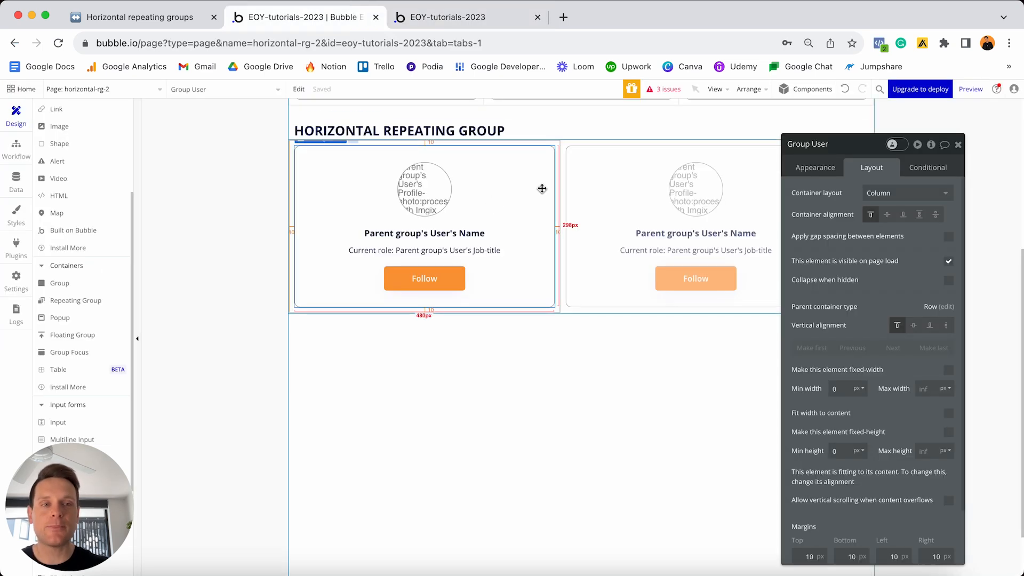
pyautogui.click(845, 90)
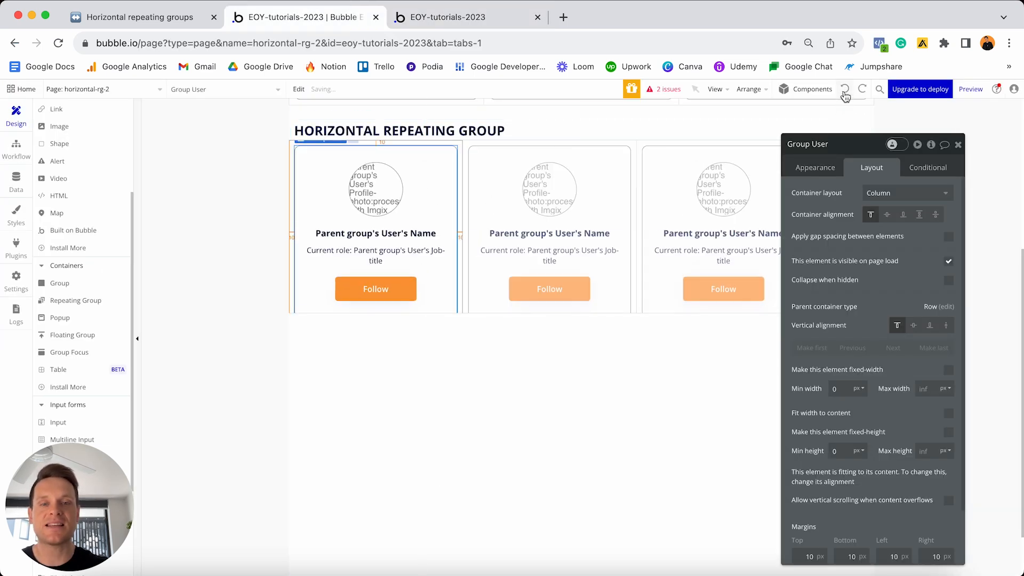
pyautogui.scroll(3, 107, 176)
pyautogui.click(111, 112)
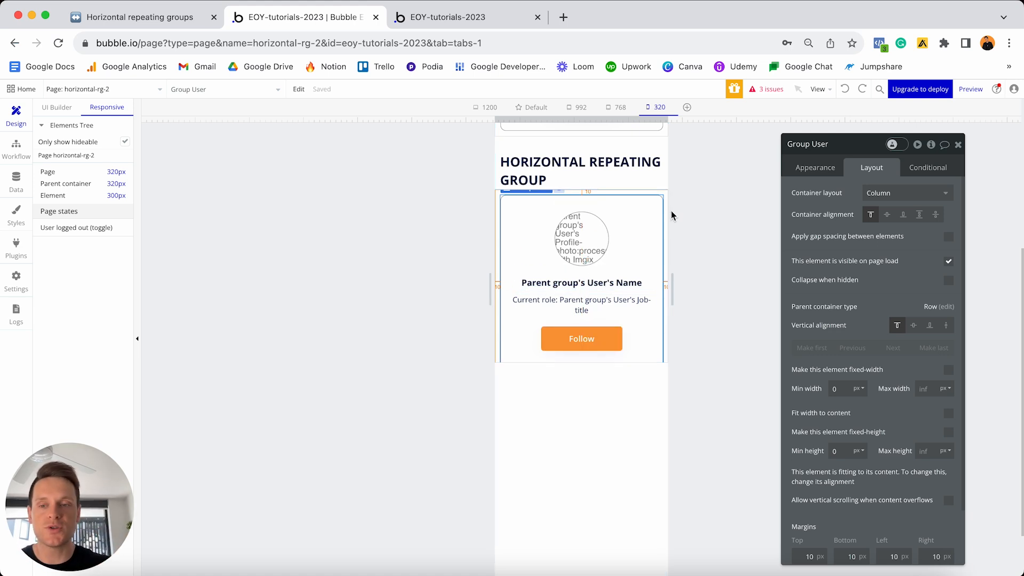
# Set the minimum column width of the horizontal repeating group to 500 px while viewing the mobile layout
pyautogui.click(664, 198)
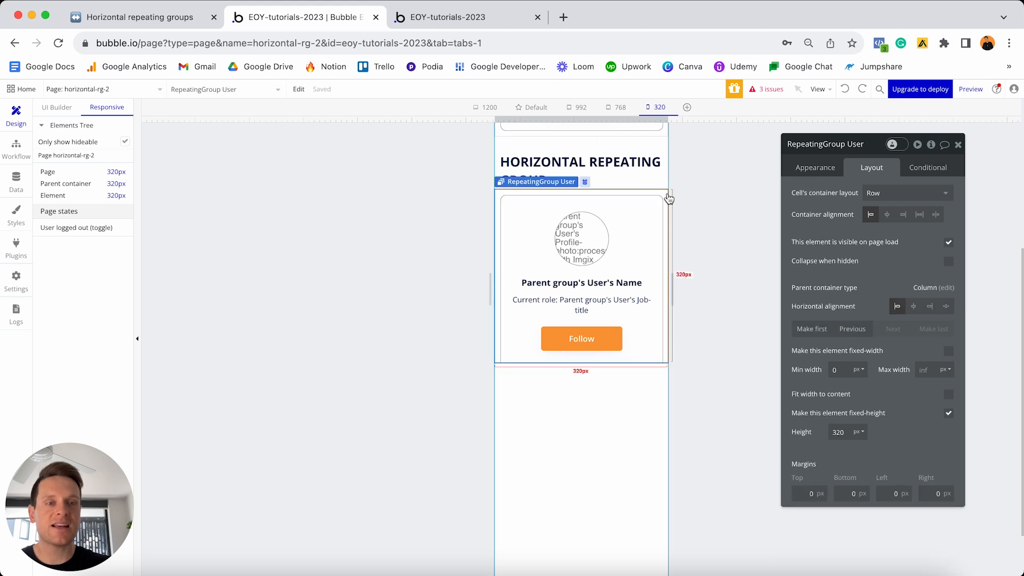
pyautogui.click(815, 168)
pyautogui.click(880, 329)
pyautogui.press('super+a')
pyautogui.write('500')
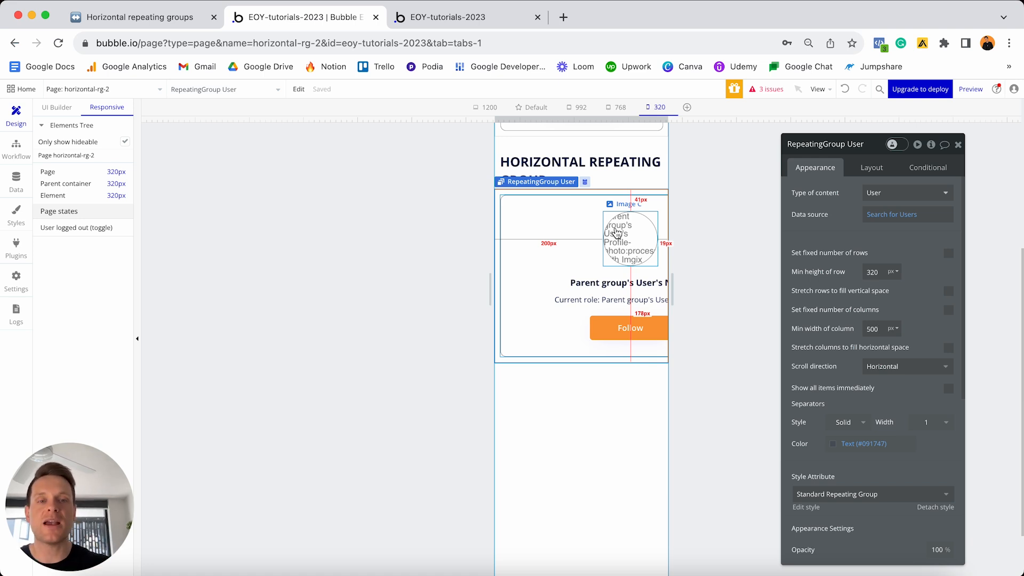
# Reload the page preview and narrow the browser to mobile width to examine the horizontal repeating group, then restore the full width
pyautogui.click(465, 20)
pyautogui.press('super+r')
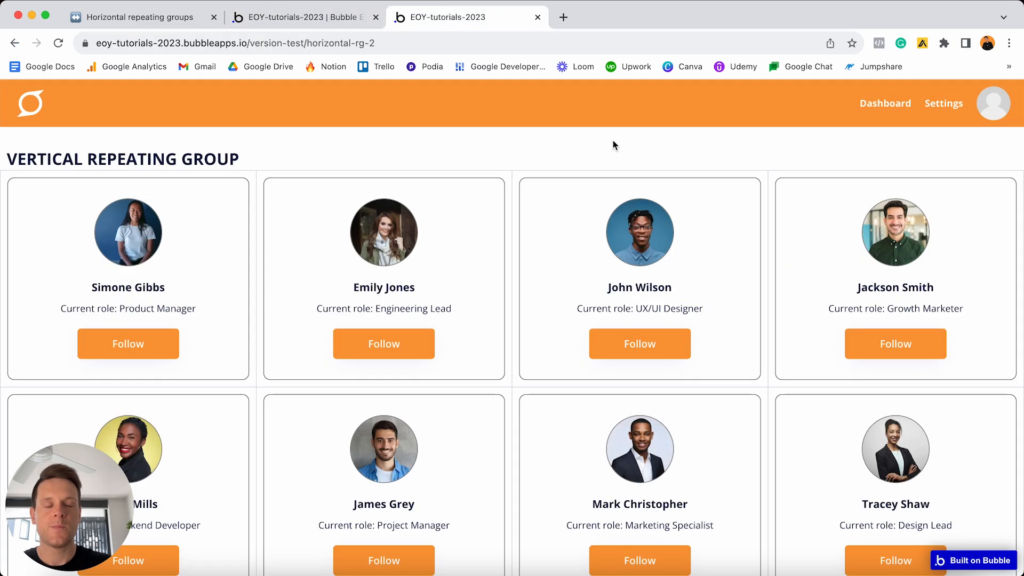
pyautogui.moveTo(1022, 6); pyautogui.dragTo(337, 7)
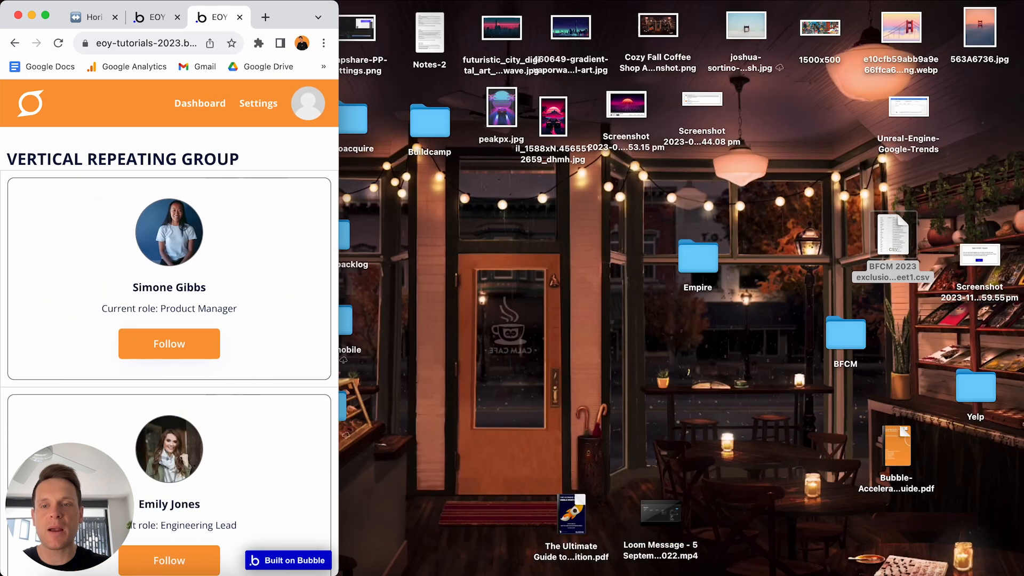
pyautogui.scroll(-18, 267, 205)
pyautogui.scroll(-5, 265, 205)
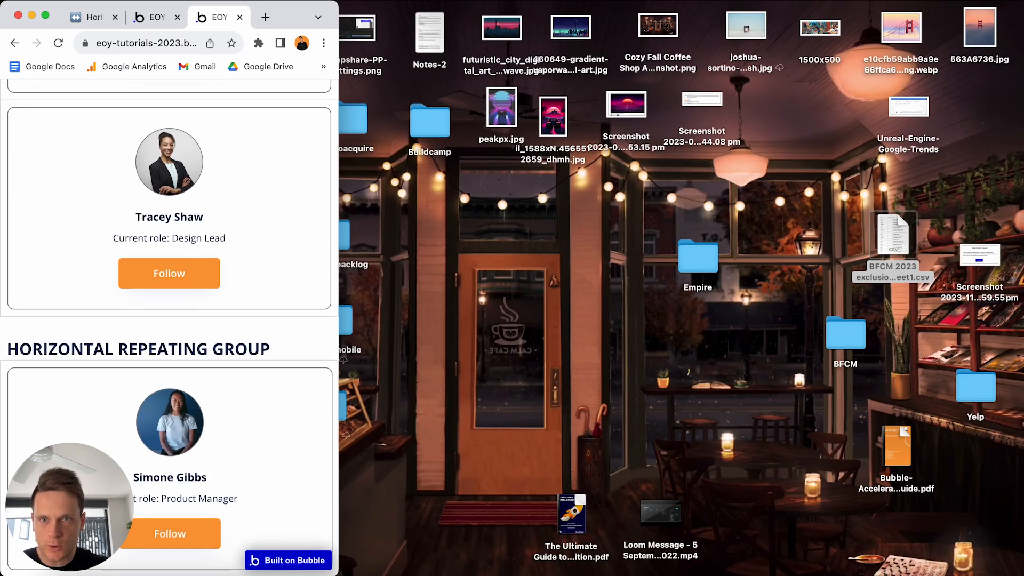
pyautogui.moveTo(336, 5); pyautogui.dragTo(1022, 6)
# Switch back to the Bubble editor and set the horizontal repeating group's minimum column width to 700 px
pyautogui.click(304, 17)
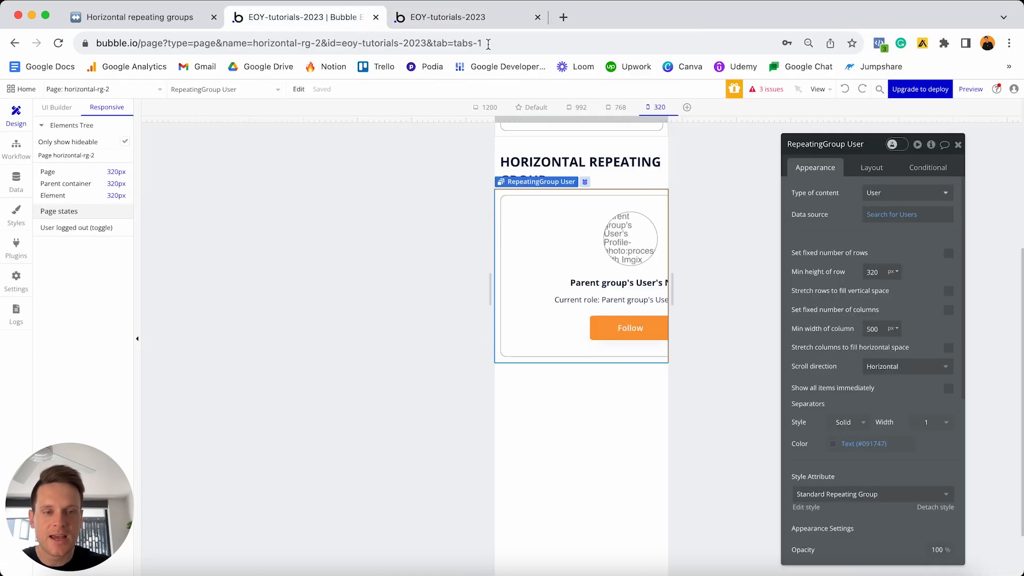
pyautogui.click(871, 329)
pyautogui.press('BackSpace')
pyautogui.write('7')
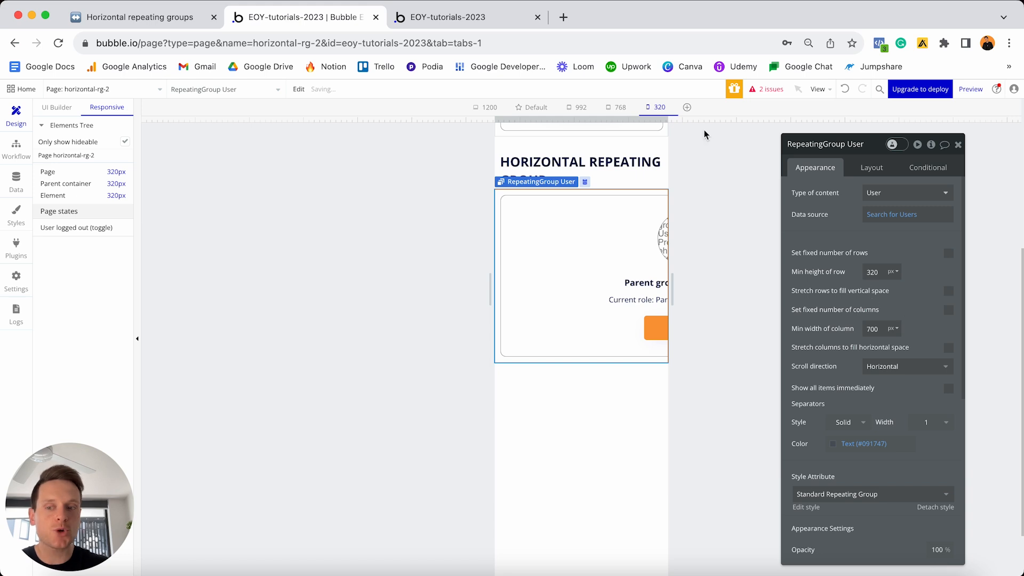
# Reload the preview, scroll sideways through the horizontal repeating group's cards at mobile width, and restore the browser to full width
pyautogui.click(474, 18)
pyautogui.press('super+r')
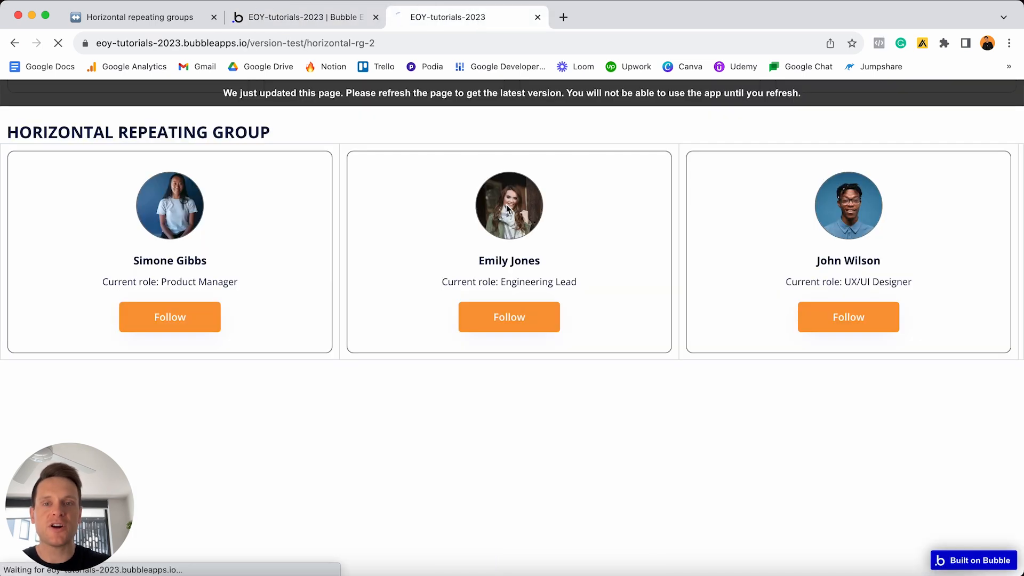
pyautogui.moveTo(1023, 1); pyautogui.dragTo(508, 3)
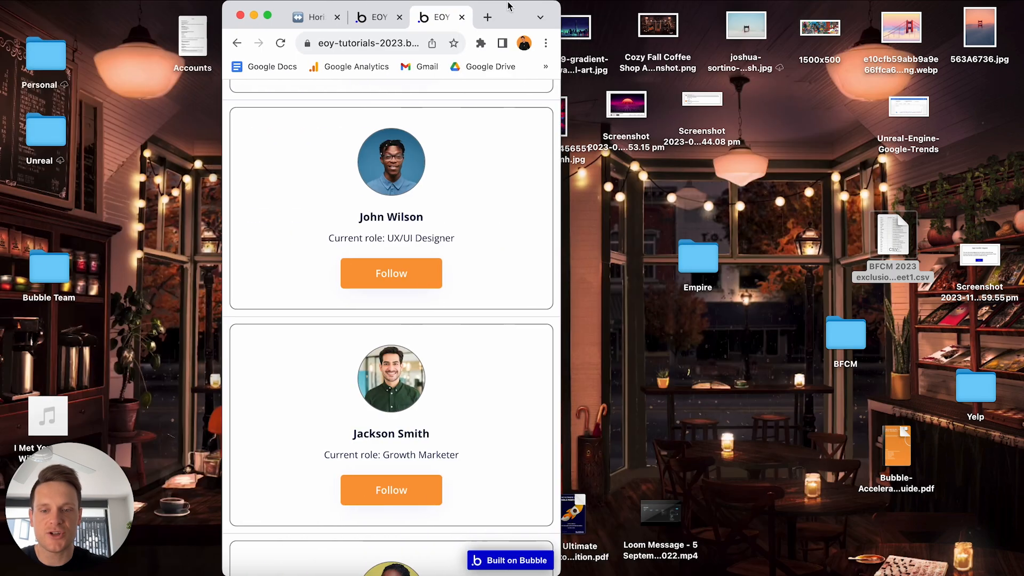
pyautogui.scroll(-8, 427, 269)
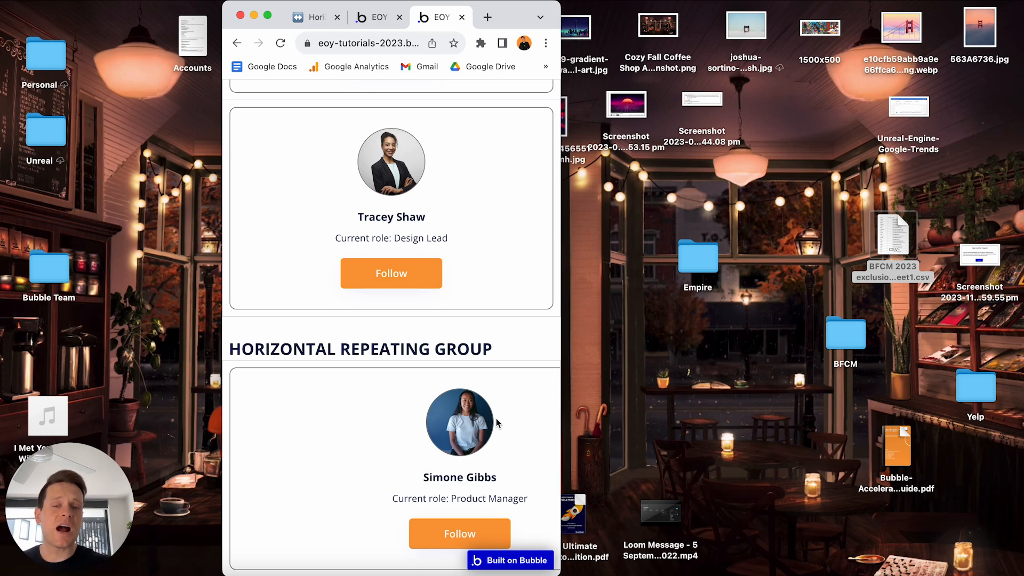
pyautogui.hscroll(3, 366, 446)
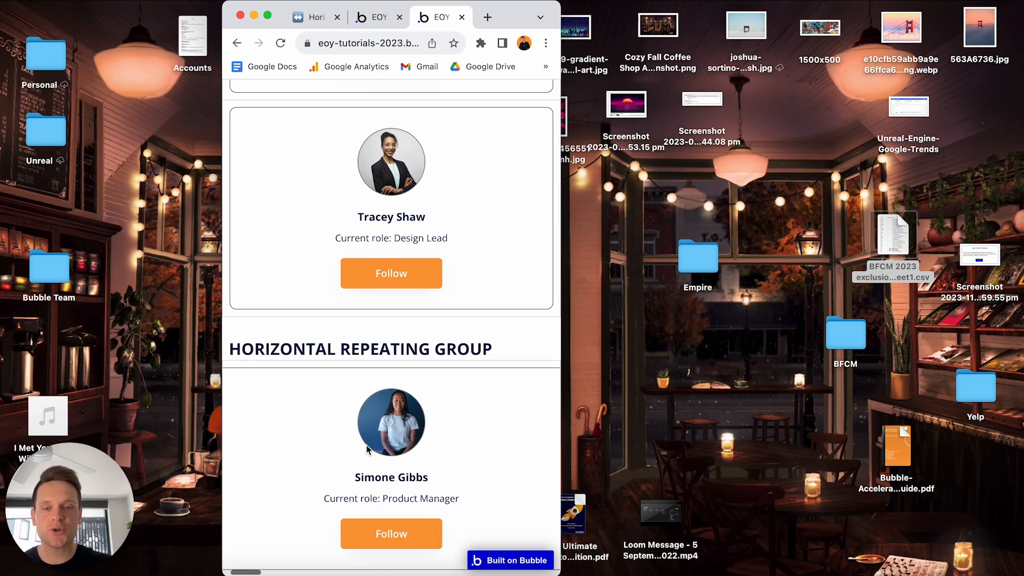
pyautogui.hscroll(5, 367, 450)
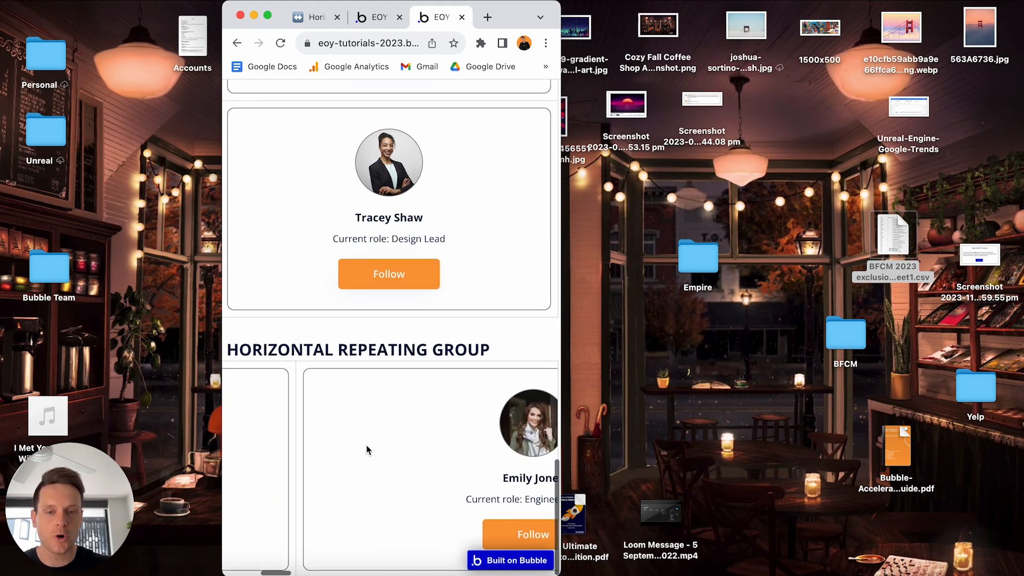
pyautogui.hscroll(8, 367, 450)
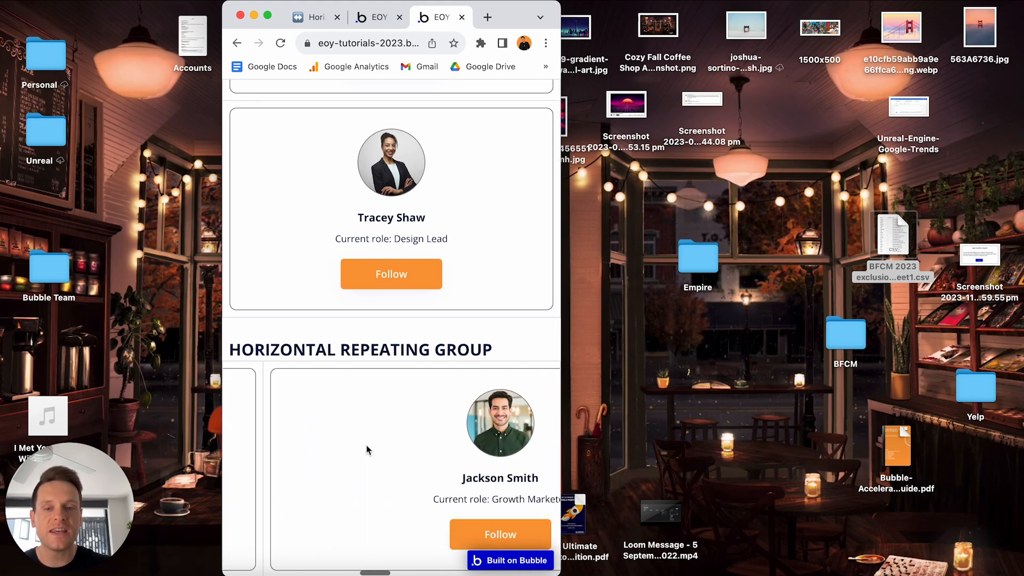
pyautogui.hscroll(1, 366, 449)
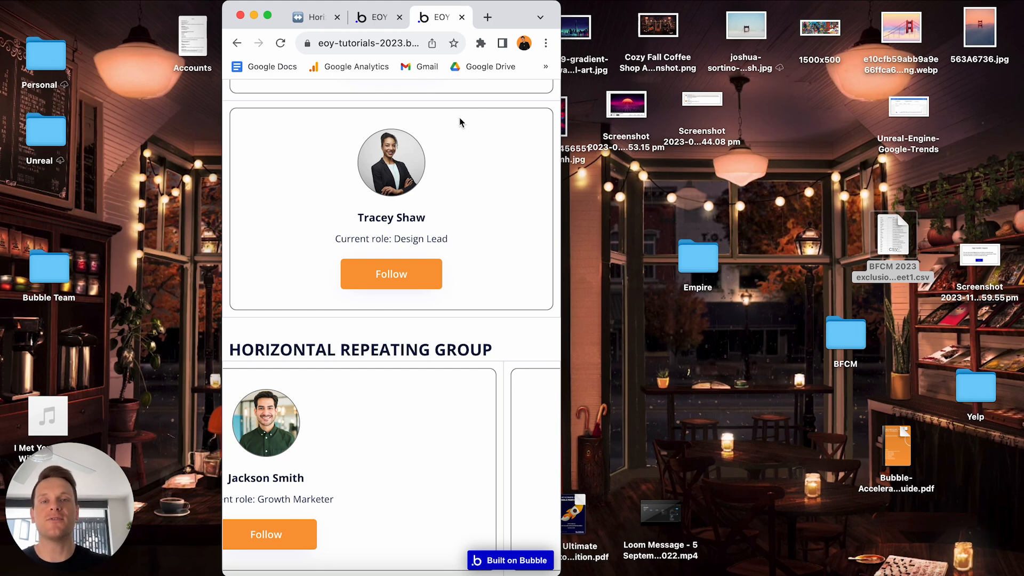
pyautogui.moveTo(560, 8); pyautogui.dragTo(1023, 7)
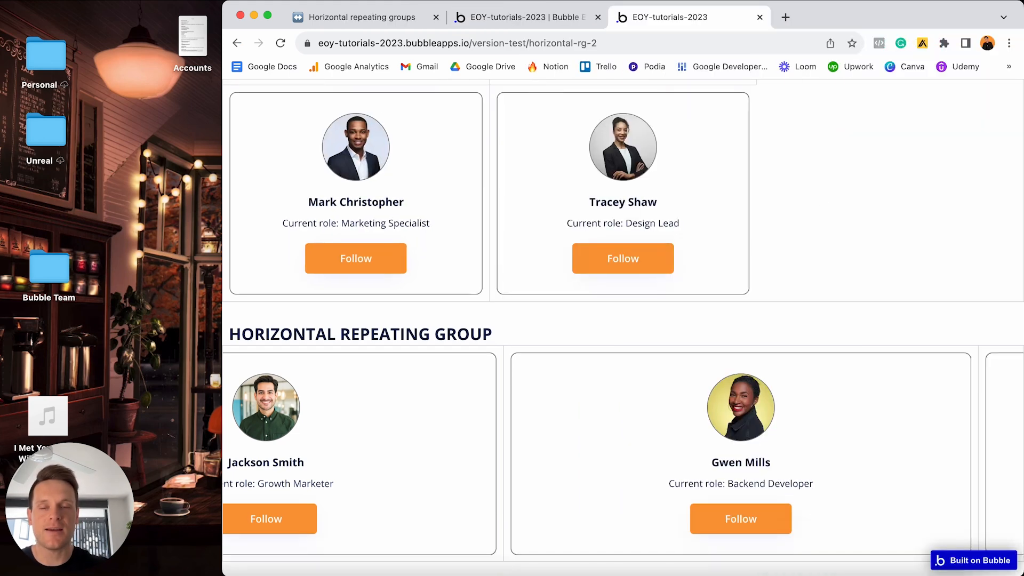
pyautogui.moveTo(223, 288); pyautogui.dragTo(1, 288)
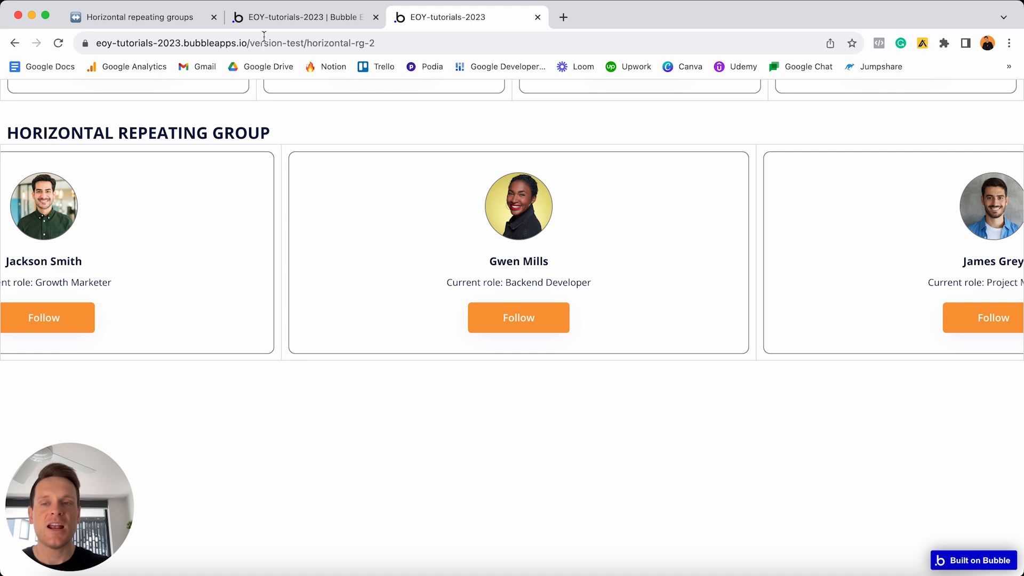
# Tick off all four "Layout settings - height" items and the RG cell width note in the Notion checklist
pyautogui.click(168, 19)
pyautogui.scroll(-5, 534, 360)
pyautogui.click(415, 256)
pyautogui.click(414, 271)
pyautogui.click(415, 288)
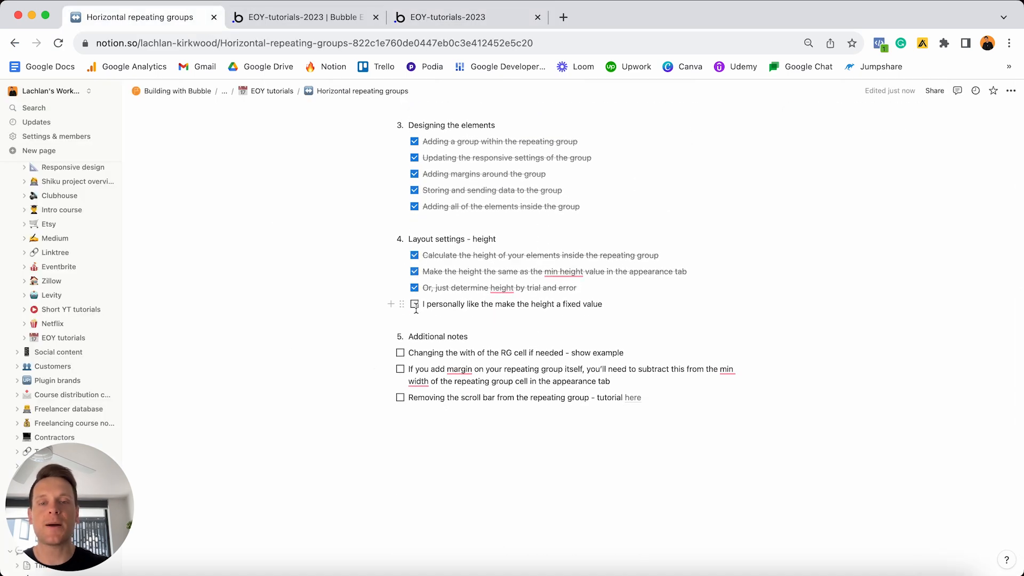
pyautogui.click(414, 304)
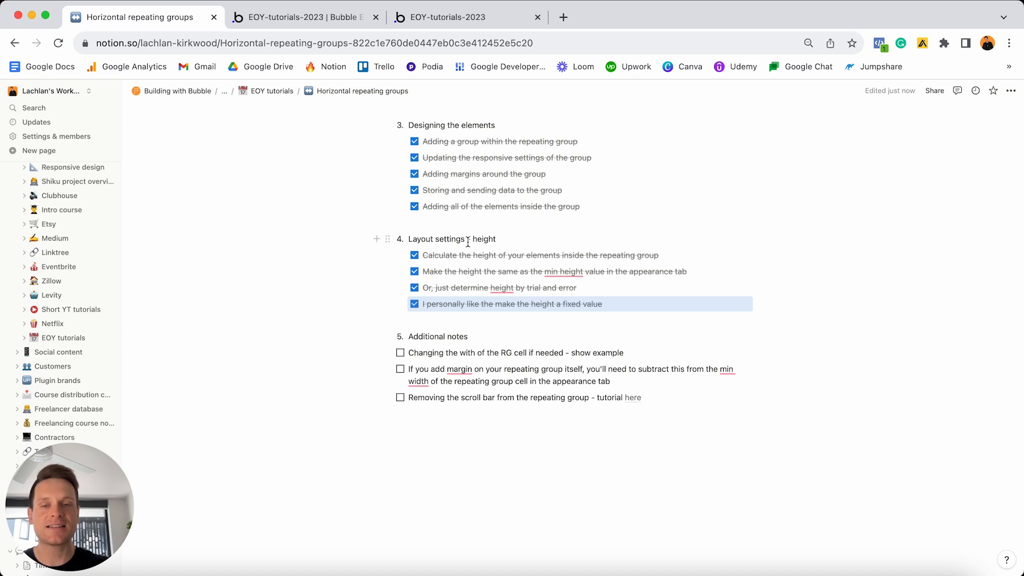
pyautogui.click(401, 353)
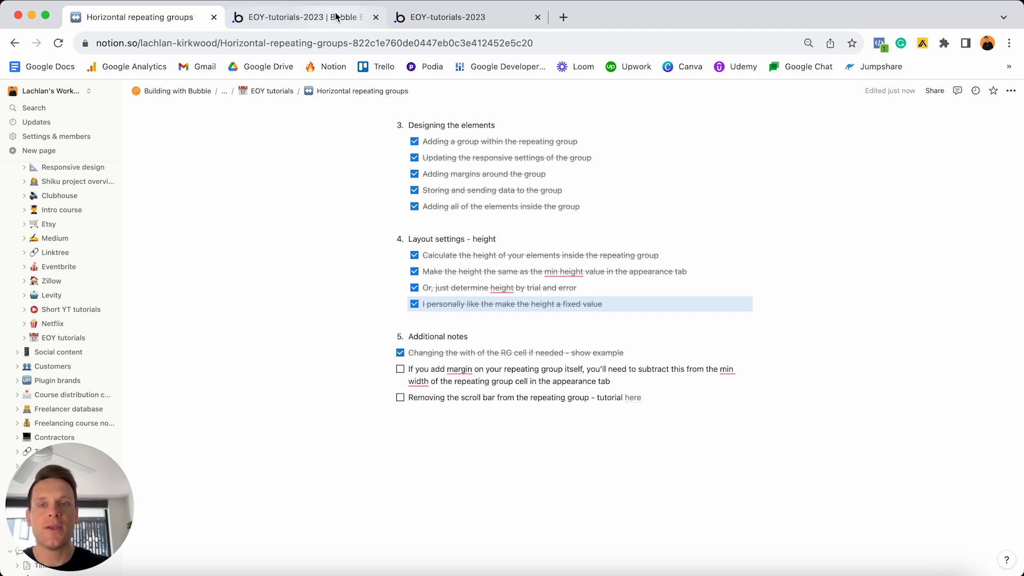
# Return to the Bubble editor and set the horizontal repeating group's minimum column width to 320 px
pyautogui.click(325, 17)
pyautogui.click(876, 329)
pyautogui.doubleClick(888, 329)
pyautogui.write('320')
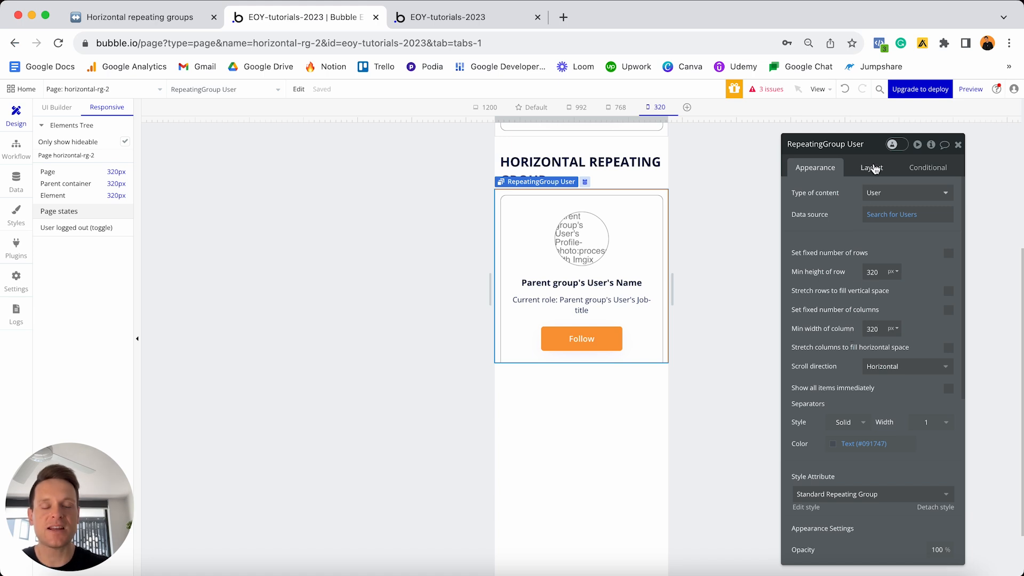
# Set the left and right margins of the horizontal repeating group to 10 px each
pyautogui.click(873, 168)
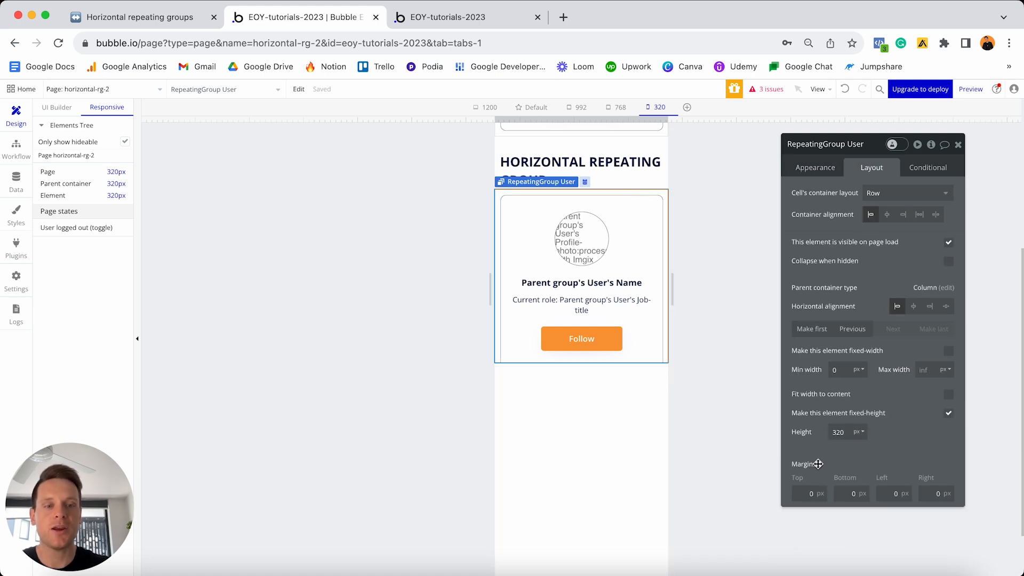
pyautogui.click(879, 489)
pyautogui.write('1')
pyautogui.click(933, 493)
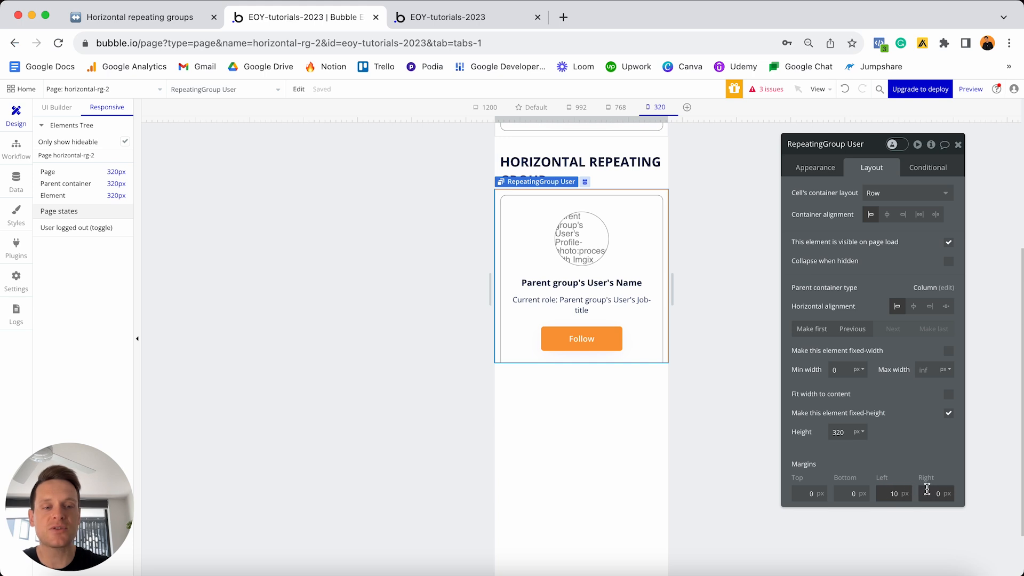
pyautogui.write('1')
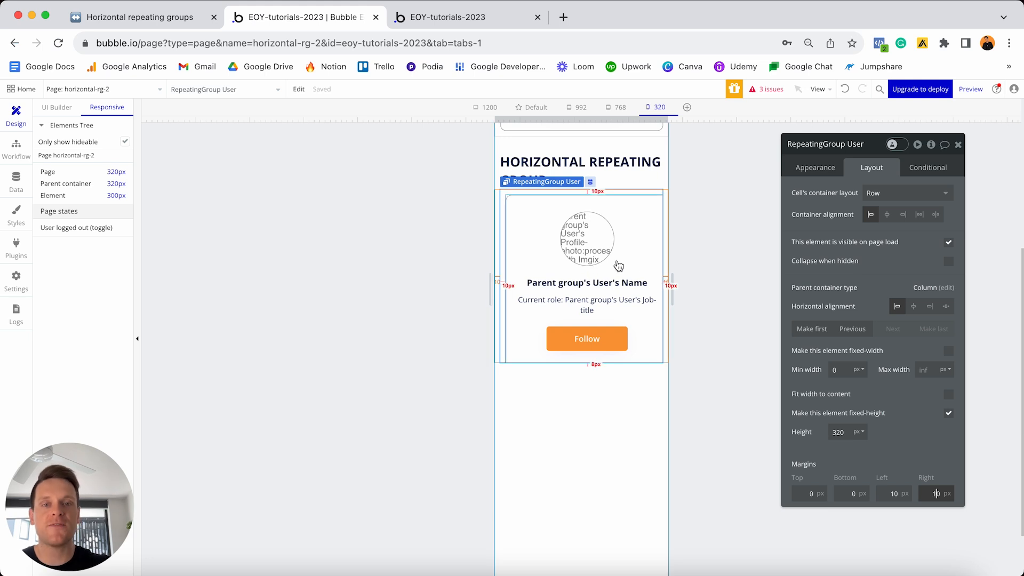
# Set the horizontal repeating group's minimum column width to 300 px and tick off the margin note in the Notion checklist
pyautogui.click(819, 168)
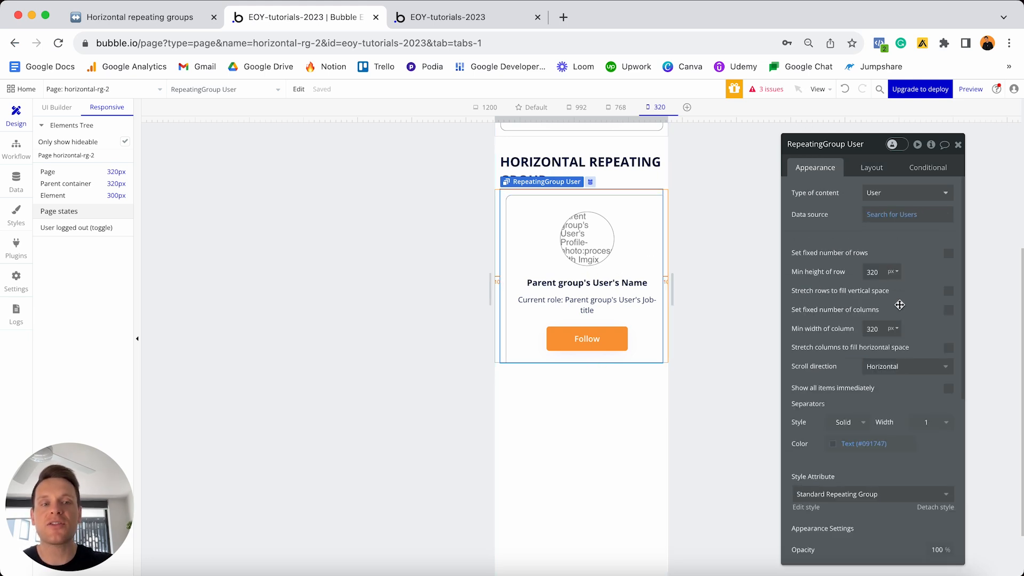
pyautogui.doubleClick(874, 329)
pyautogui.write('300')
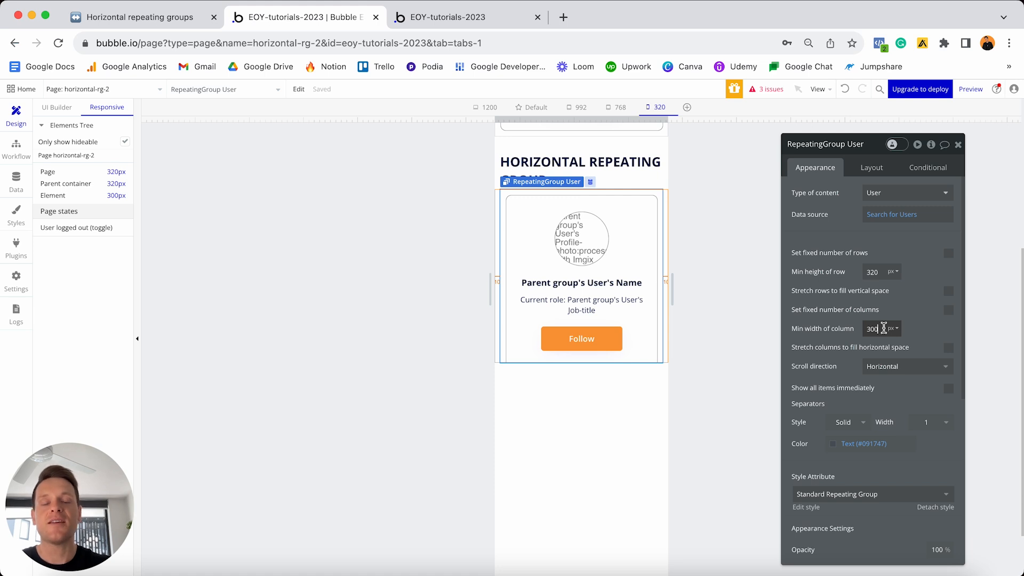
pyautogui.click(166, 18)
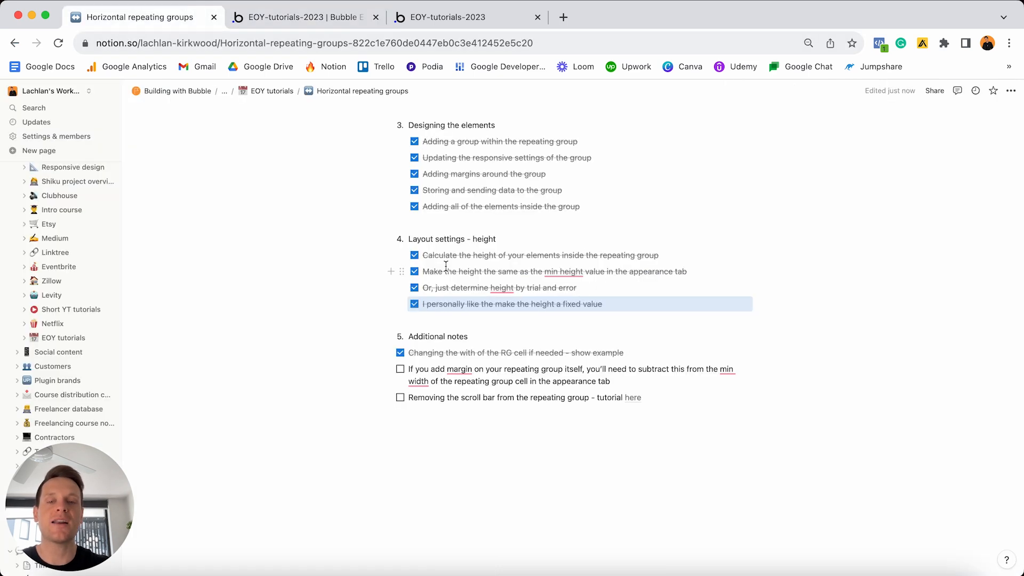
pyautogui.click(400, 369)
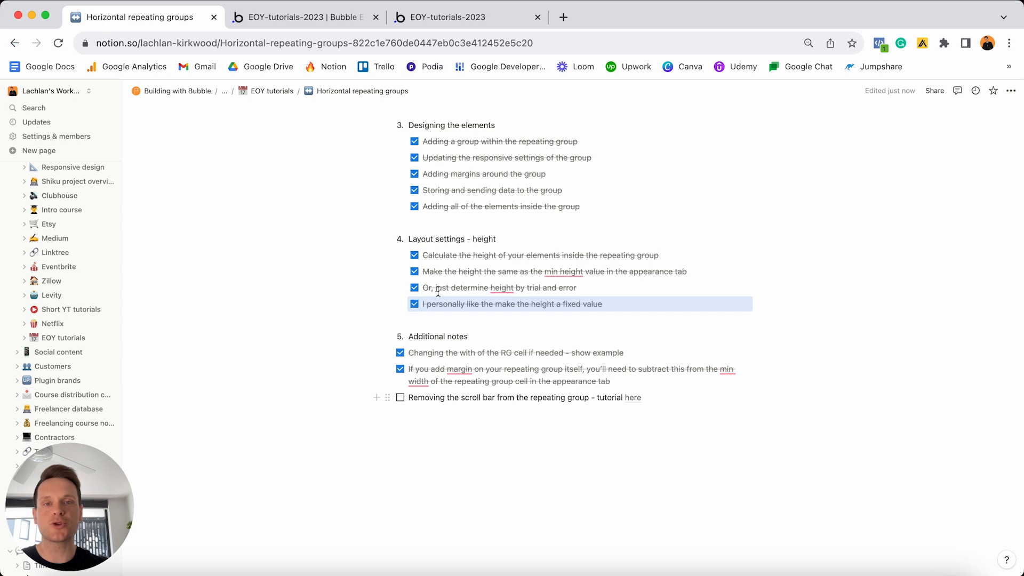
# Examine the horizontal scroll bar under the user cards in the page preview, and return to the Notion checklist
pyautogui.click(449, 18)
pyautogui.hscroll(10, 470, 275)
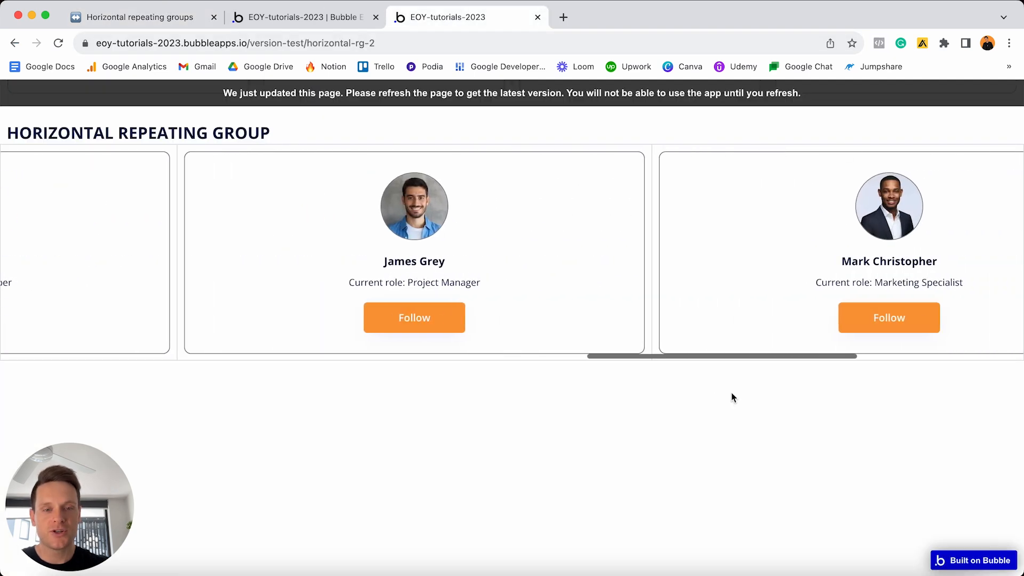
pyautogui.hscroll(-5, 706, 344)
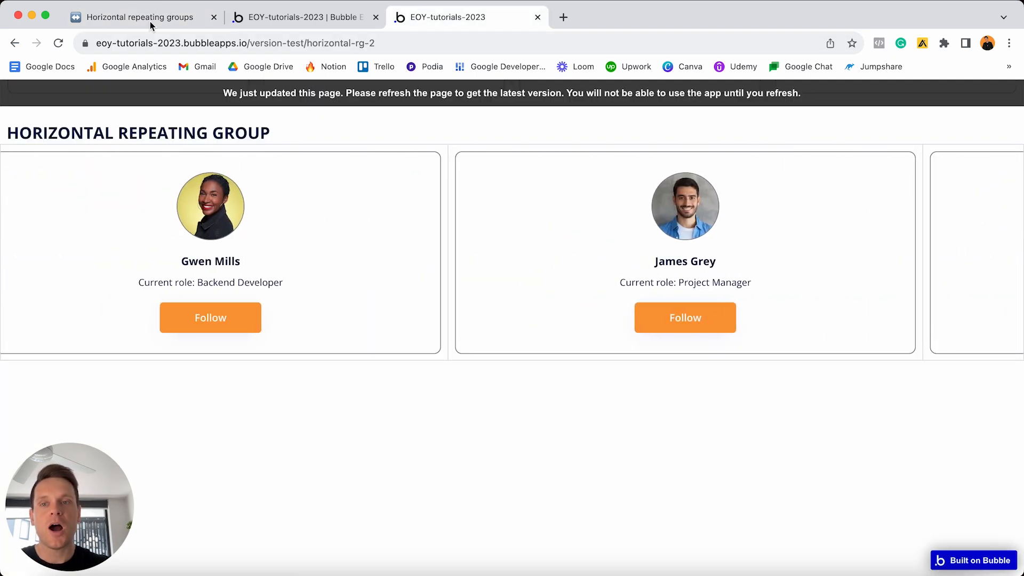
pyautogui.click(121, 19)
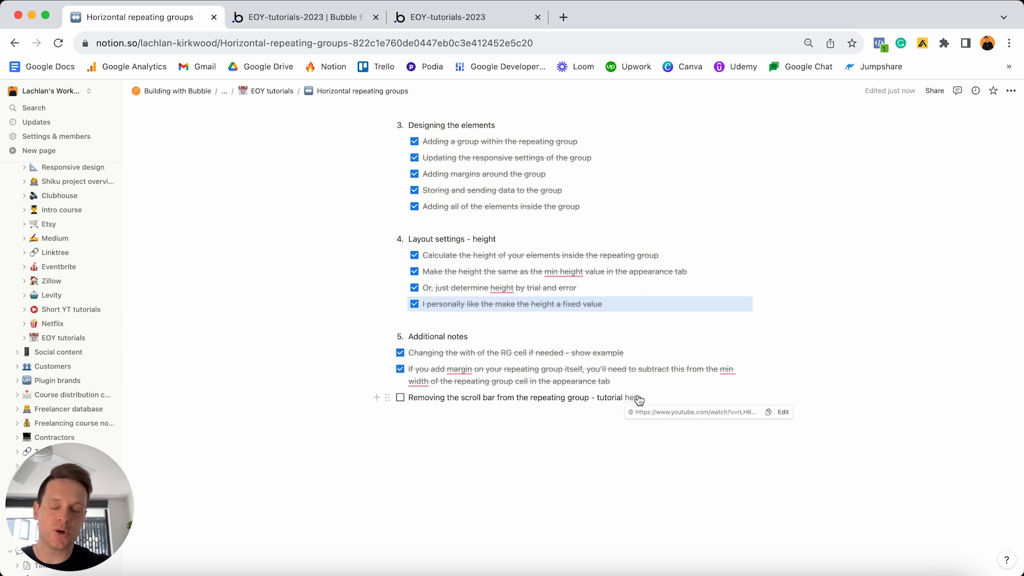